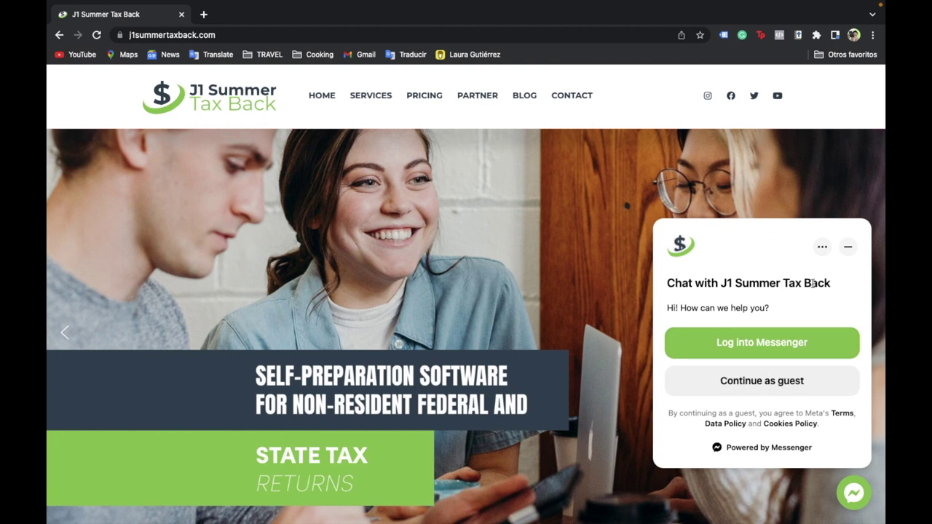
# - Close the Messenger chat and translate the home page into Spanish
pyautogui.click(847, 251)
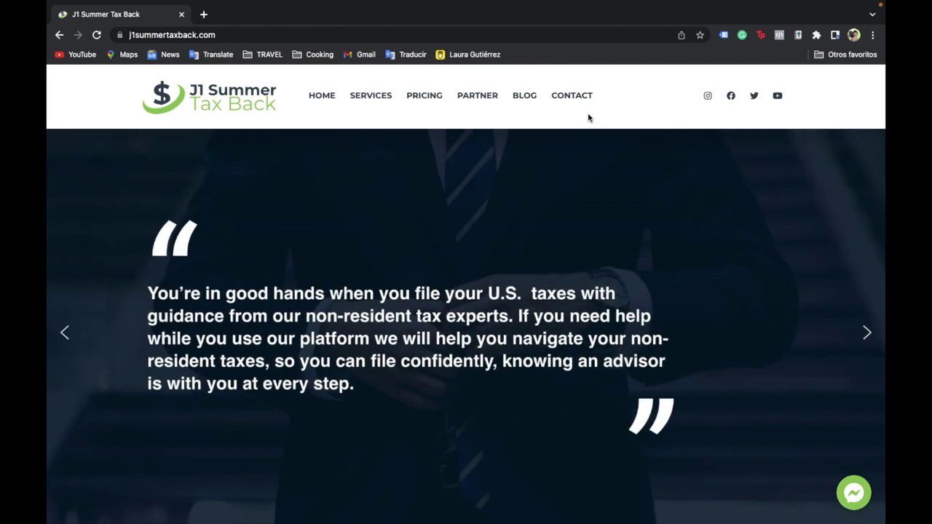
pyautogui.rightClick(640, 111)
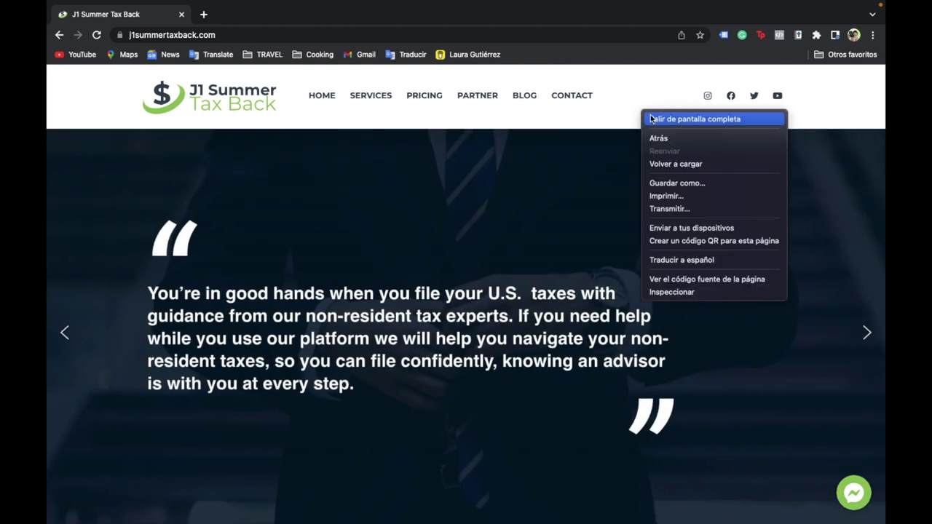
pyautogui.click(681, 260)
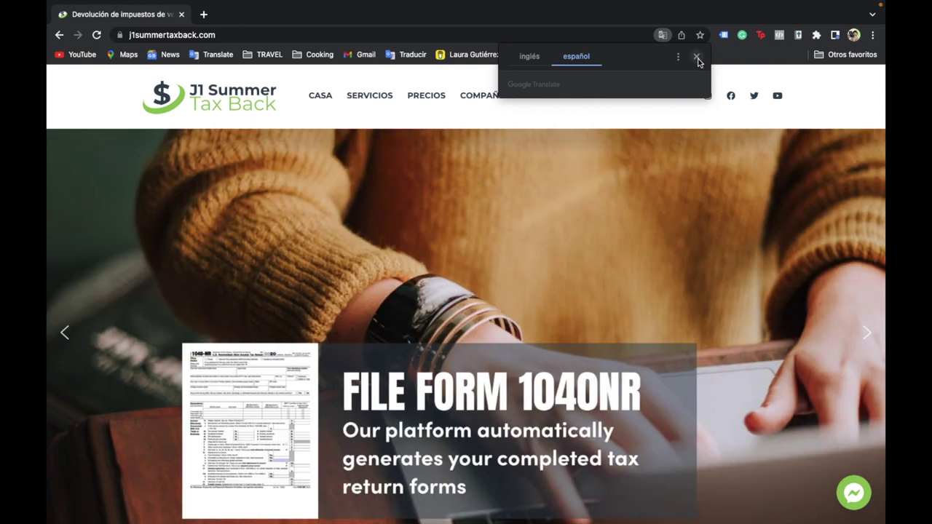
pyautogui.click(697, 57)
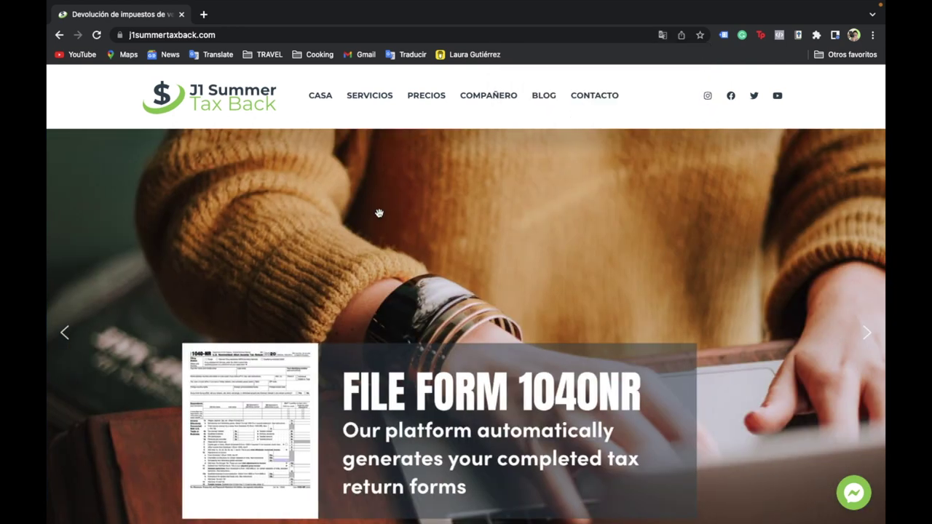
# - Scroll down to the service cards and start with ¡EMPEZAR AHORA!
pyautogui.scroll(-1, 451, 163)
pyautogui.scroll(1, 502, 108)
pyautogui.scroll(-3, 534, 227)
pyautogui.scroll(-5, 480, 377)
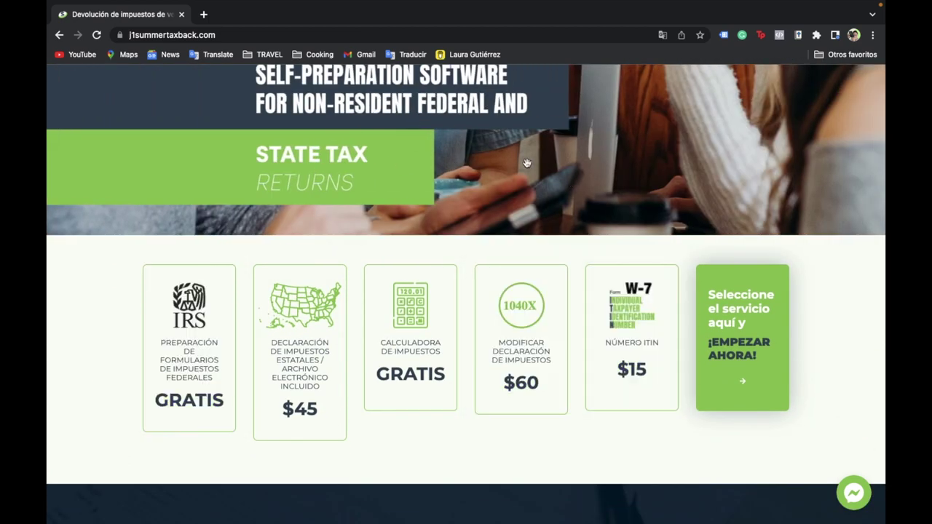
pyautogui.scroll(-2, 405, 346)
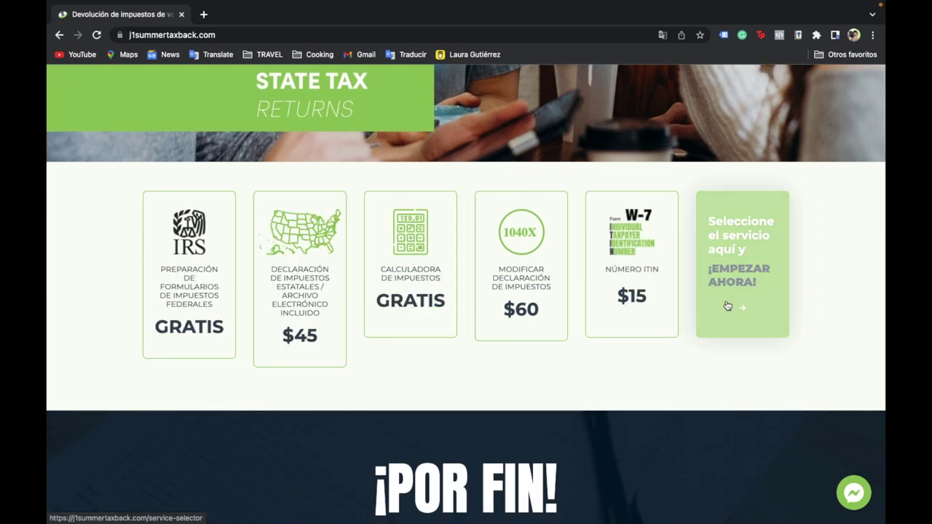
pyautogui.click(742, 307)
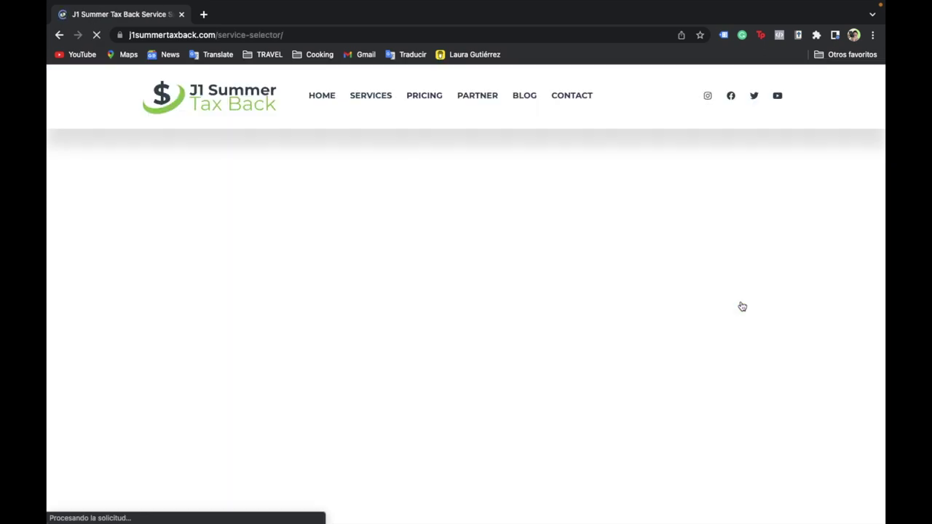
# - Translate the selector into Spanish and choose non-resident tax filing, year 2021, Trabaja y viaja
pyautogui.rightClick(615, 147)
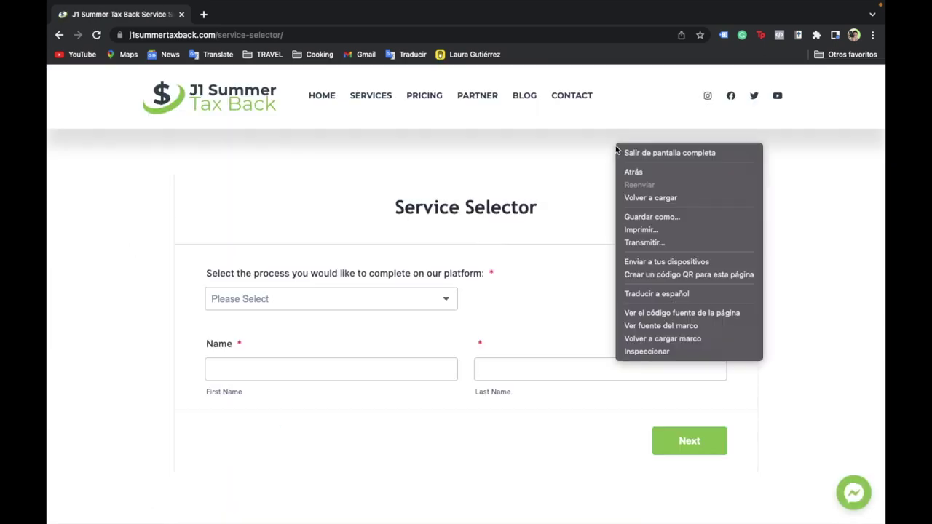
pyautogui.click(662, 294)
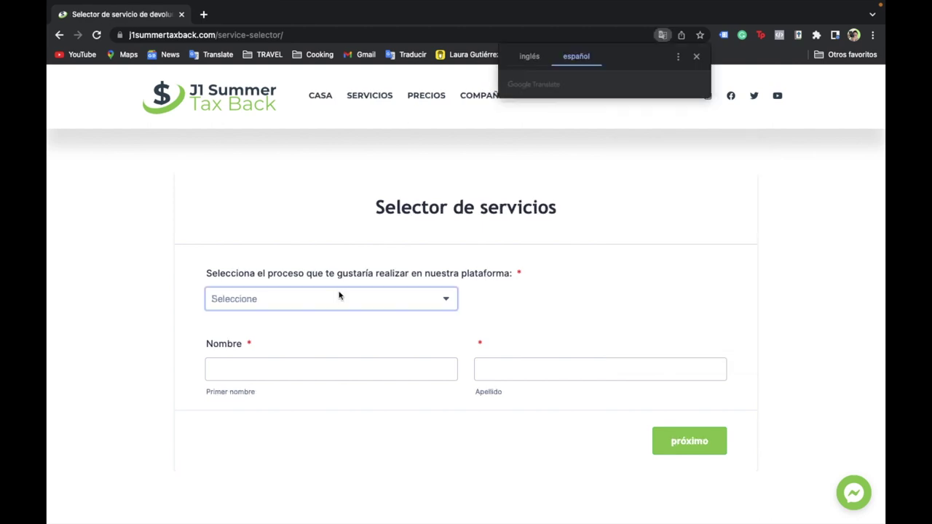
pyautogui.click(442, 300)
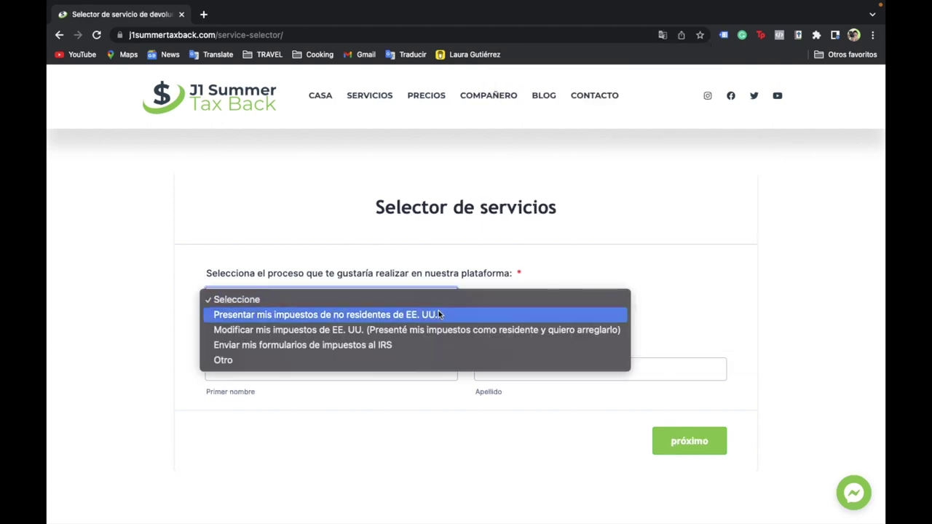
pyautogui.click(435, 317)
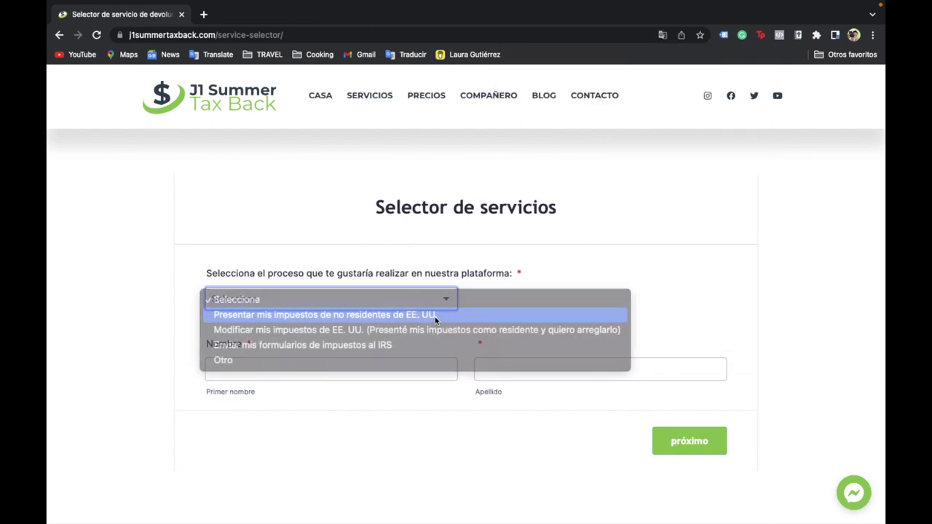
pyautogui.click(332, 377)
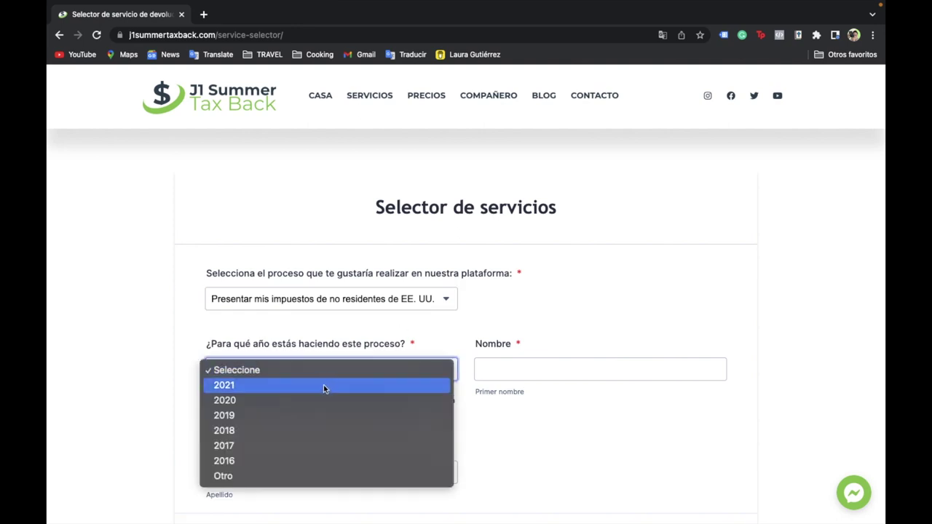
pyautogui.click(323, 386)
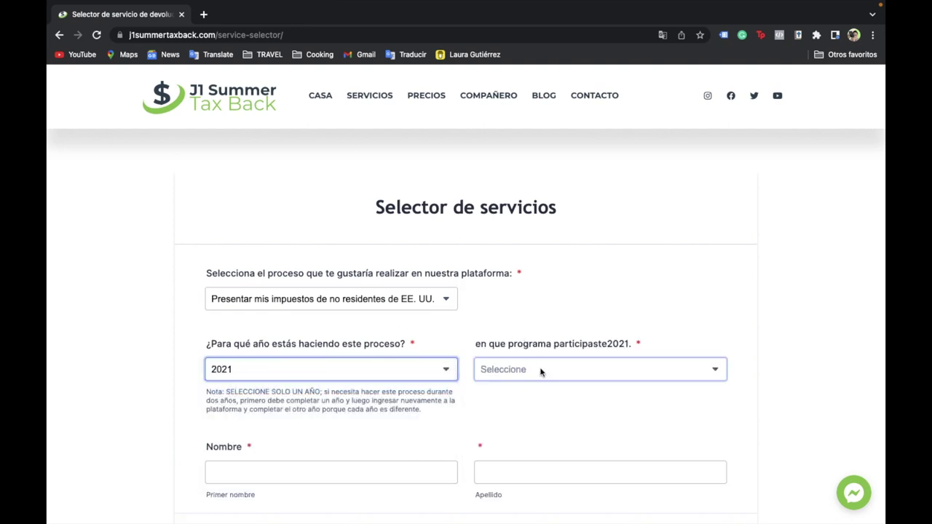
pyautogui.click(540, 371)
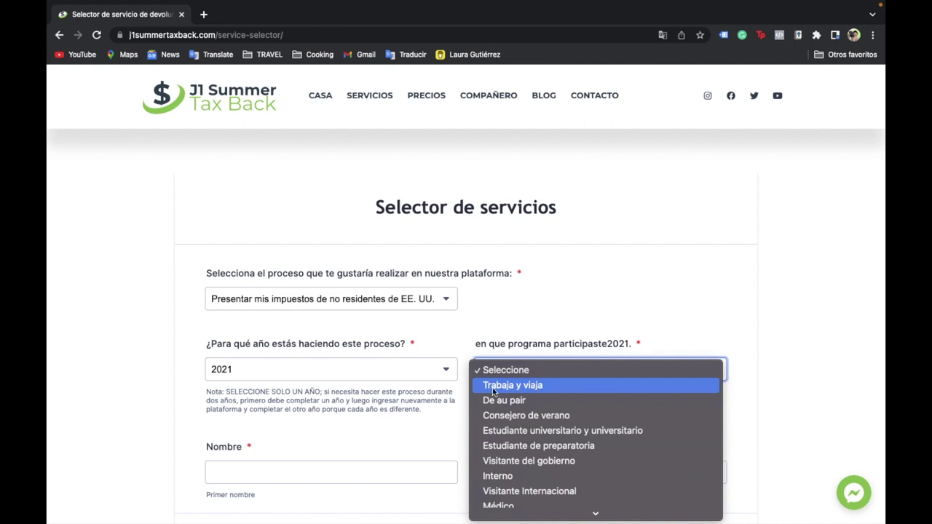
pyautogui.click(539, 386)
# - Enter and check the applicant's first and last name, then submit with próximo
pyautogui.scroll(-3, 537, 387)
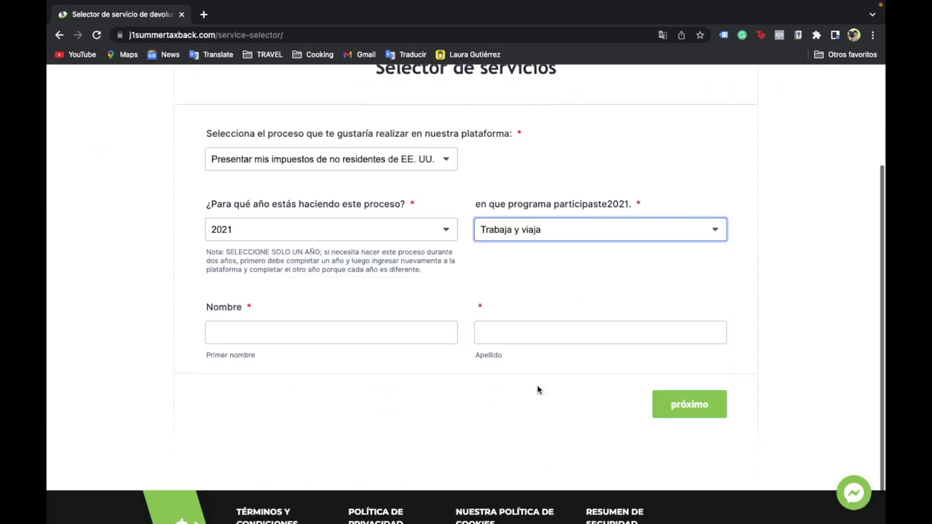
pyautogui.click(311, 331)
pyautogui.press('Tab')
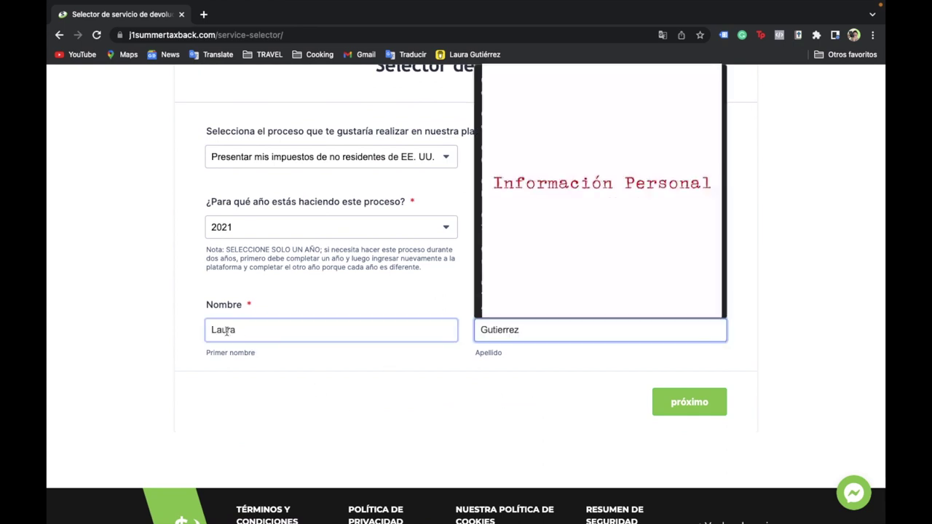
pyautogui.click(550, 392)
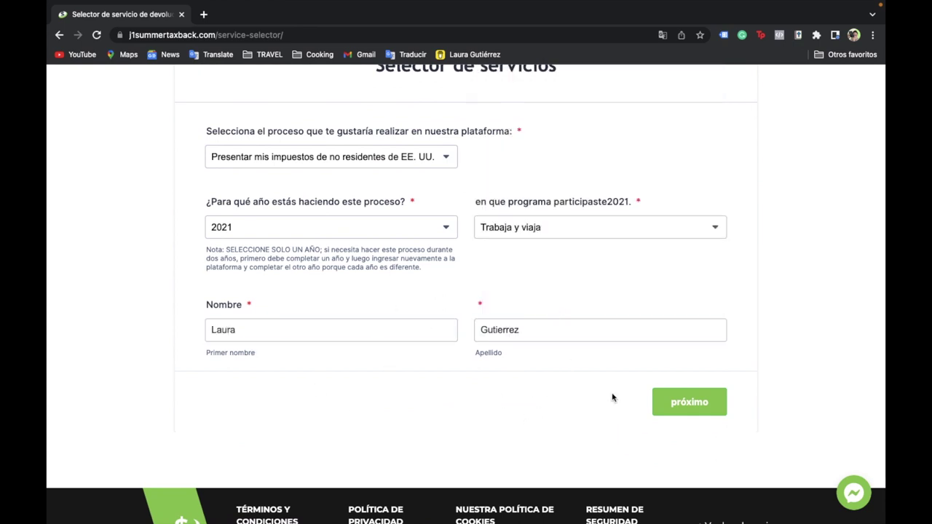
pyautogui.click(415, 328)
pyautogui.doubleClick(234, 335)
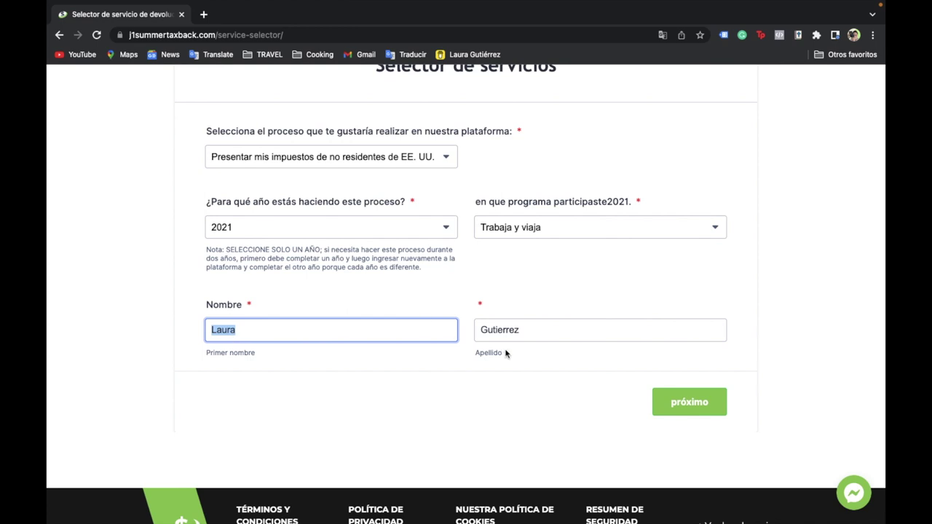
pyautogui.doubleClick(545, 335)
pyautogui.click(562, 377)
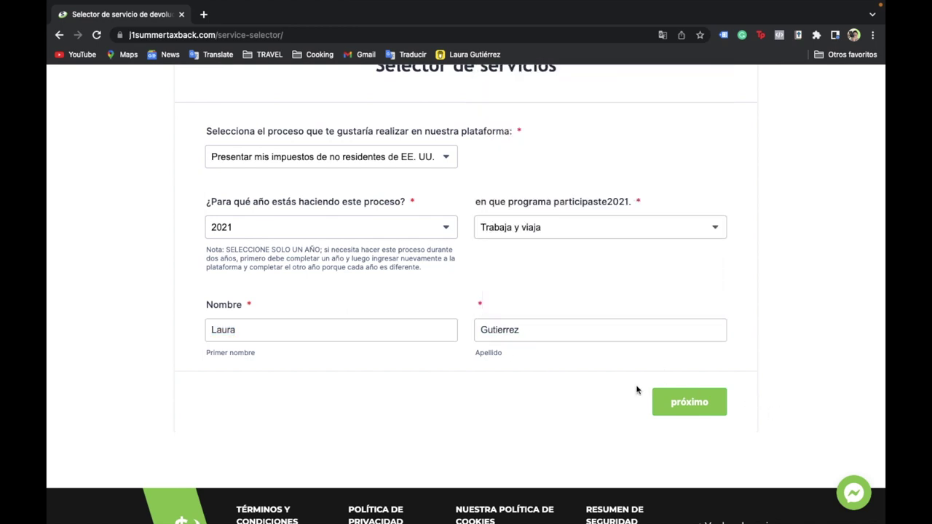
pyautogui.click(677, 411)
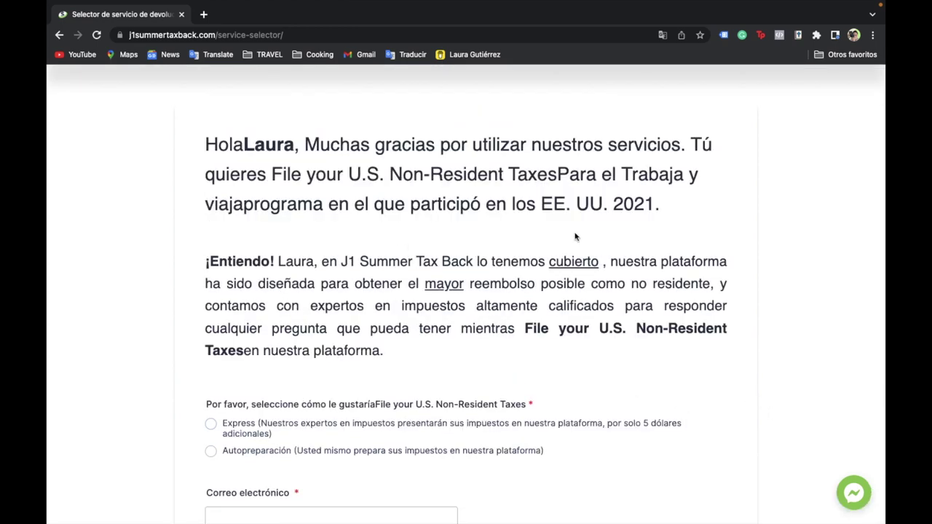
# - Pick Express filing (expert-prepared, 5 dollars extra) and review the upload and address questions
pyautogui.scroll(-2, 450, 253)
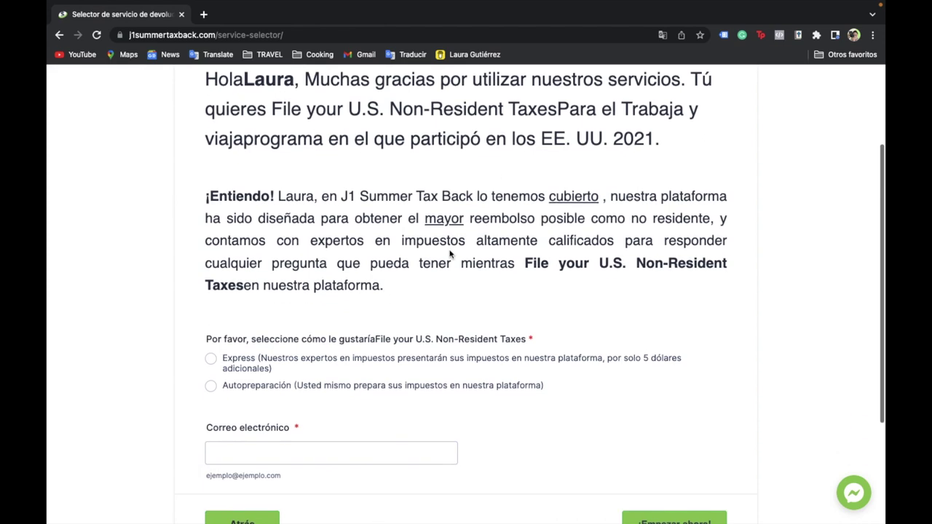
pyautogui.scroll(-1, 386, 354)
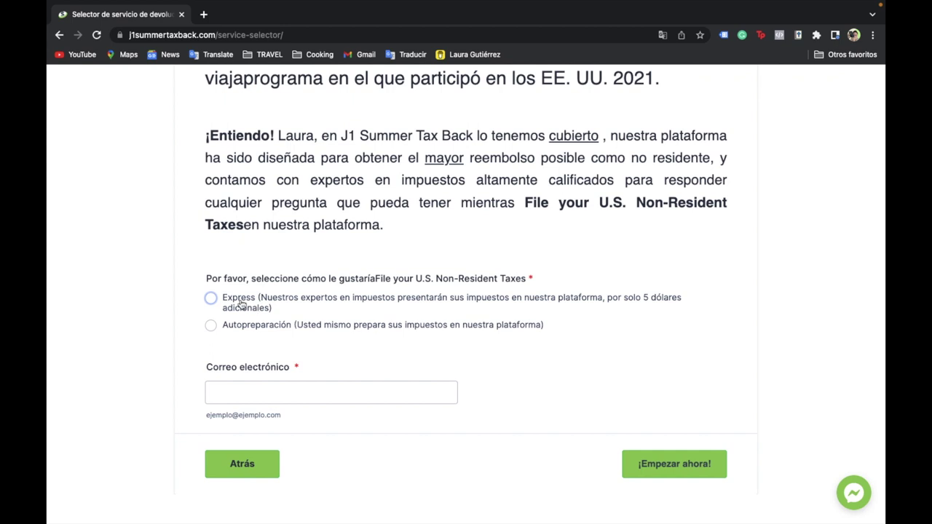
pyautogui.click(213, 300)
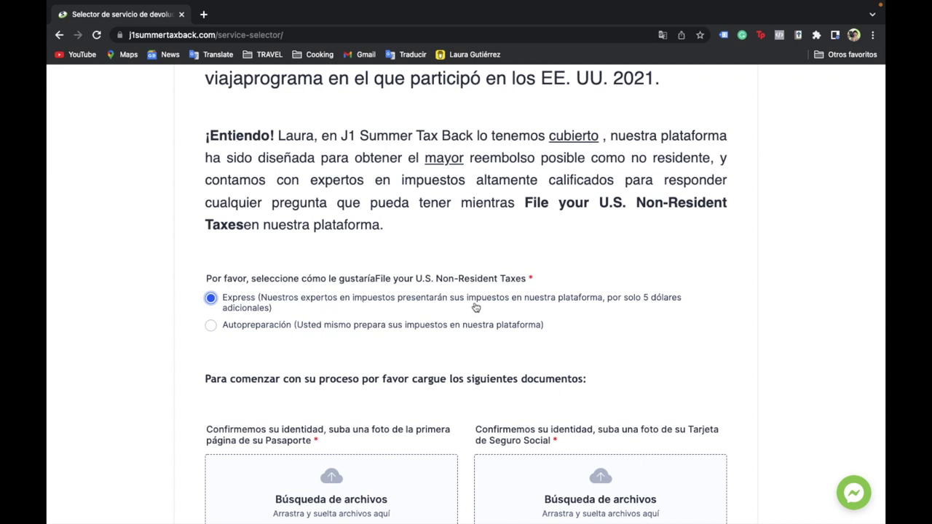
pyautogui.scroll(-3, 475, 307)
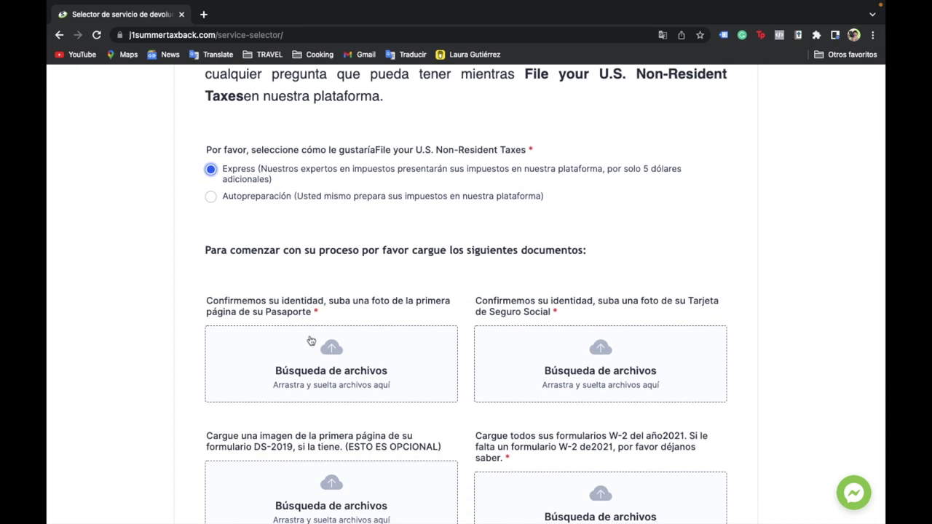
pyautogui.scroll(-2, 399, 405)
pyautogui.scroll(-2, 413, 362)
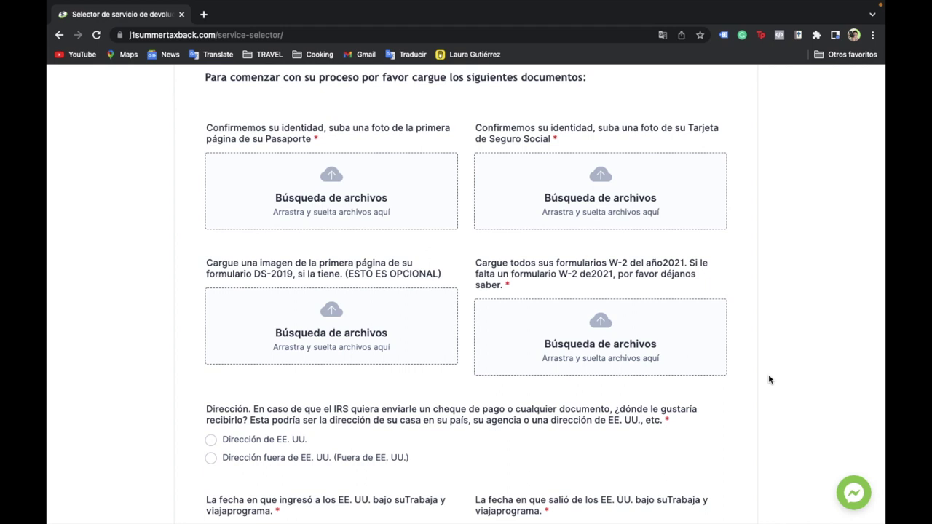
pyautogui.scroll(-1, 769, 380)
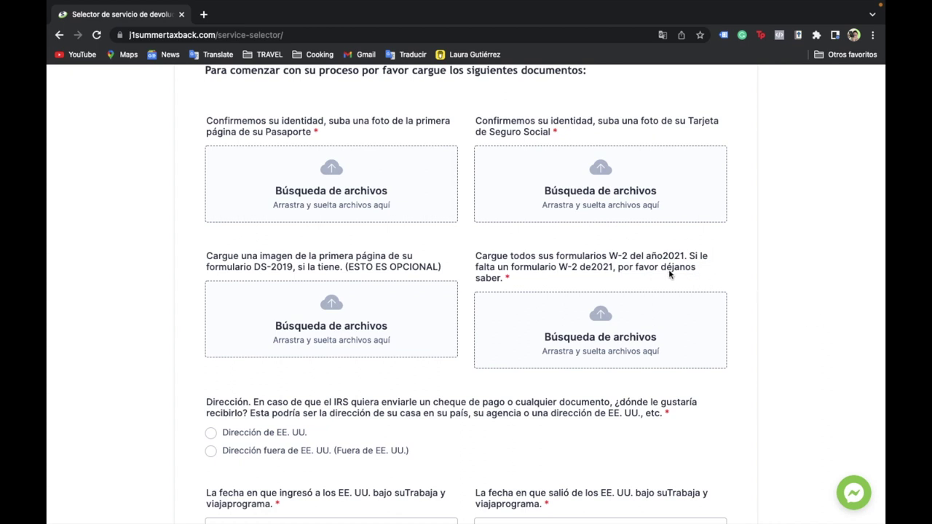
pyautogui.scroll(3, 644, 268)
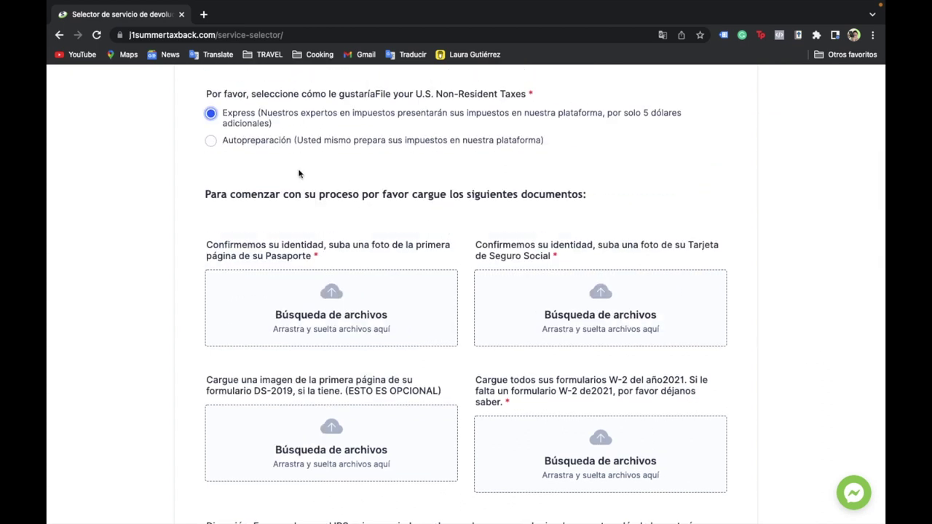
# - Reselect Express filing and review the document uploads, address, travel-date and prior-return questions
pyautogui.click(211, 142)
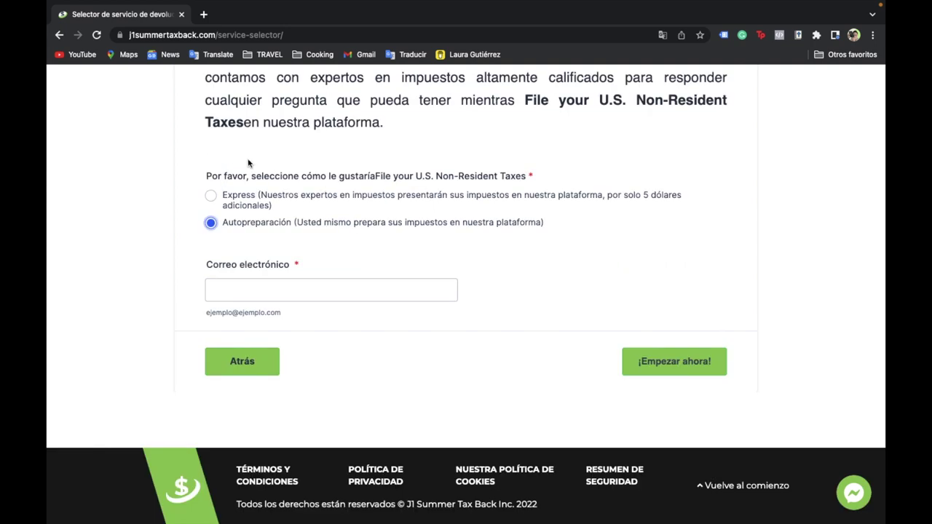
pyautogui.scroll(1, 247, 163)
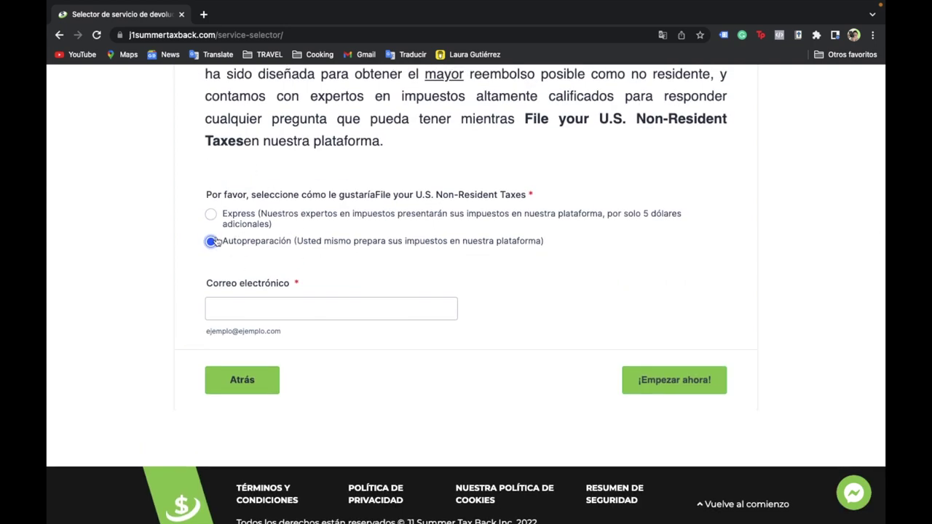
pyautogui.click(211, 216)
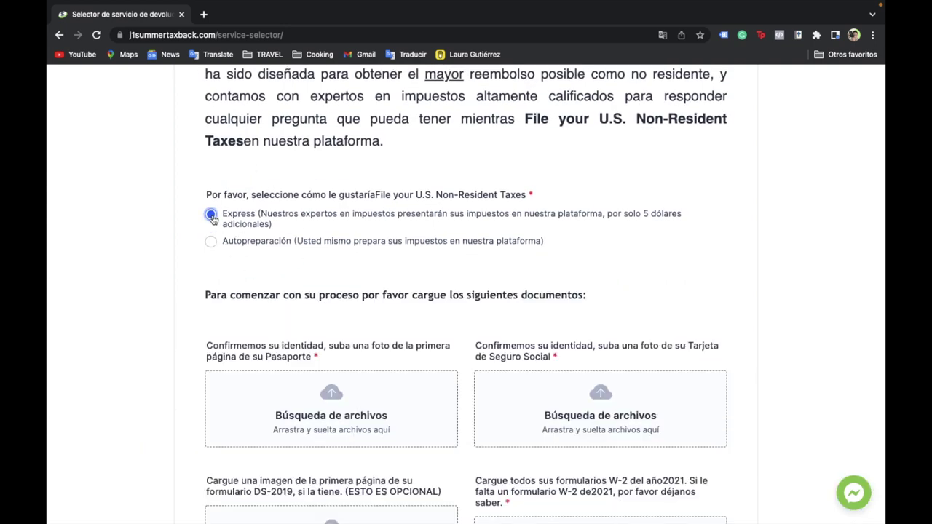
pyautogui.scroll(-2, 376, 273)
pyautogui.scroll(-1, 401, 216)
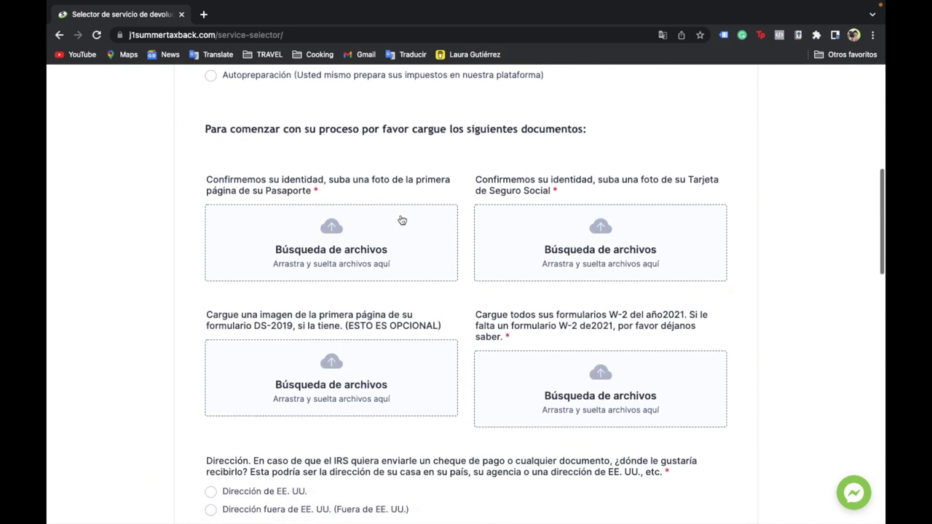
pyautogui.scroll(-1, 792, 322)
pyautogui.scroll(-1, 791, 323)
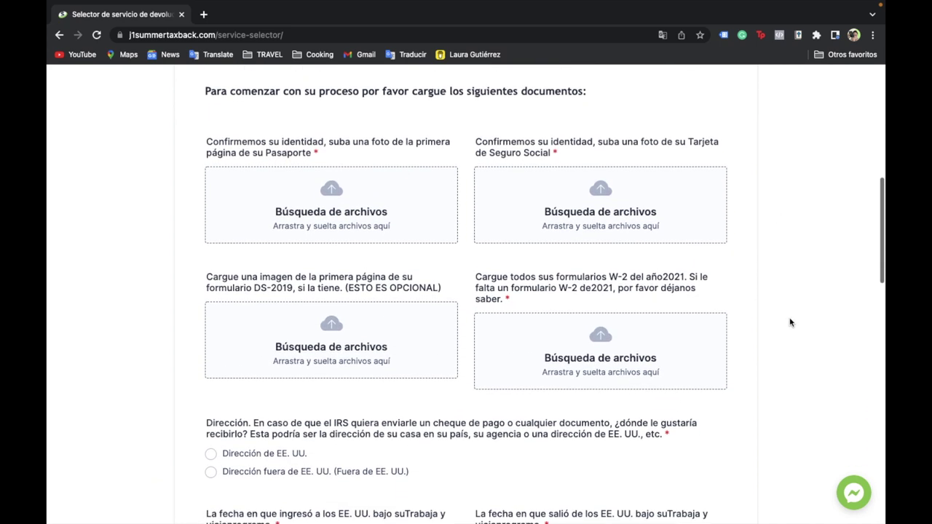
pyautogui.scroll(2, 398, 155)
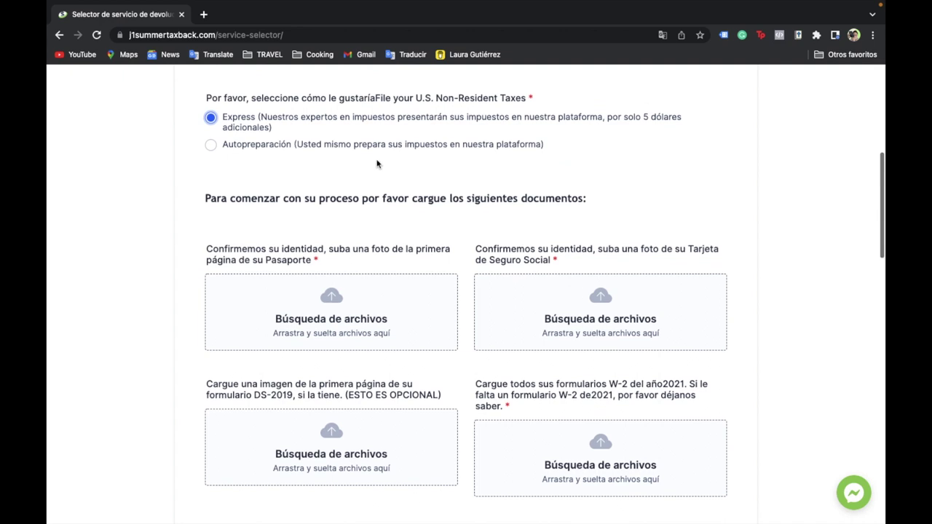
pyautogui.scroll(-1, 270, 137)
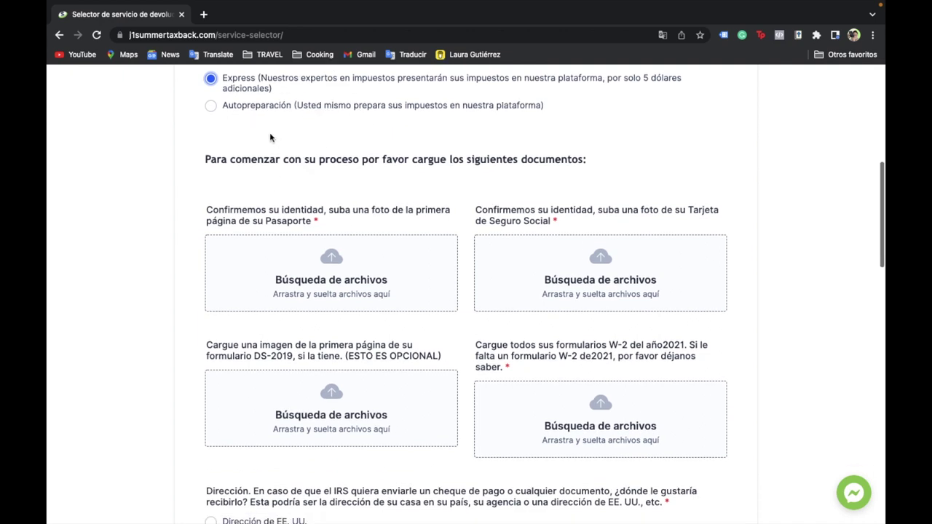
pyautogui.scroll(-2, 269, 142)
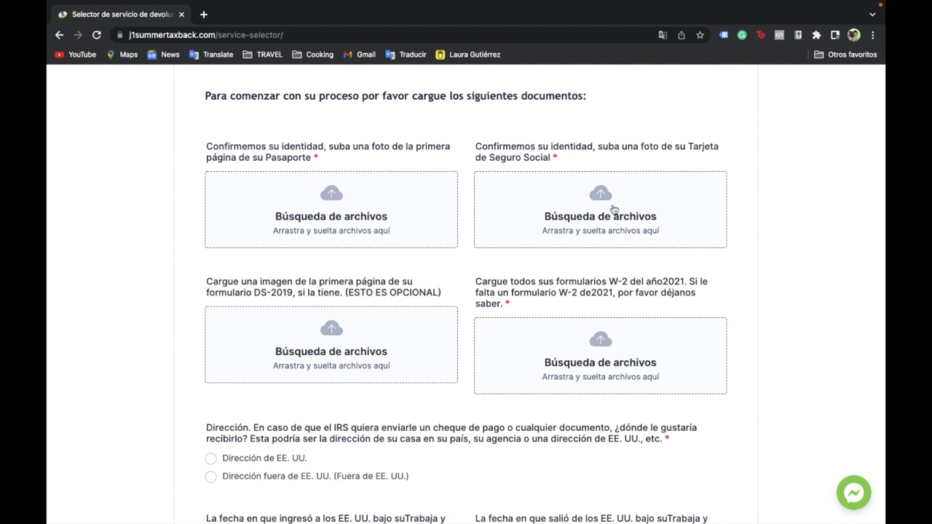
pyautogui.scroll(-1, 615, 211)
pyautogui.scroll(-2, 633, 193)
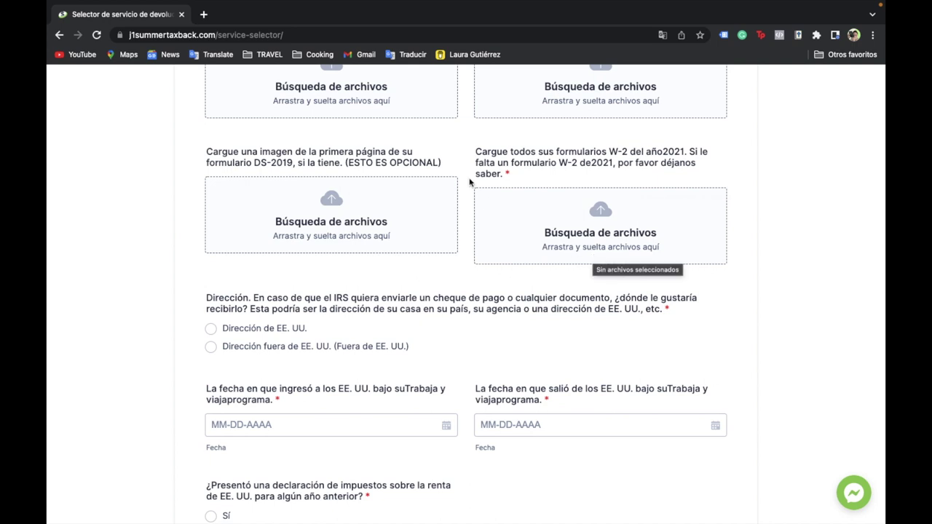
pyautogui.scroll(-1, 469, 232)
pyautogui.scroll(4, 444, 277)
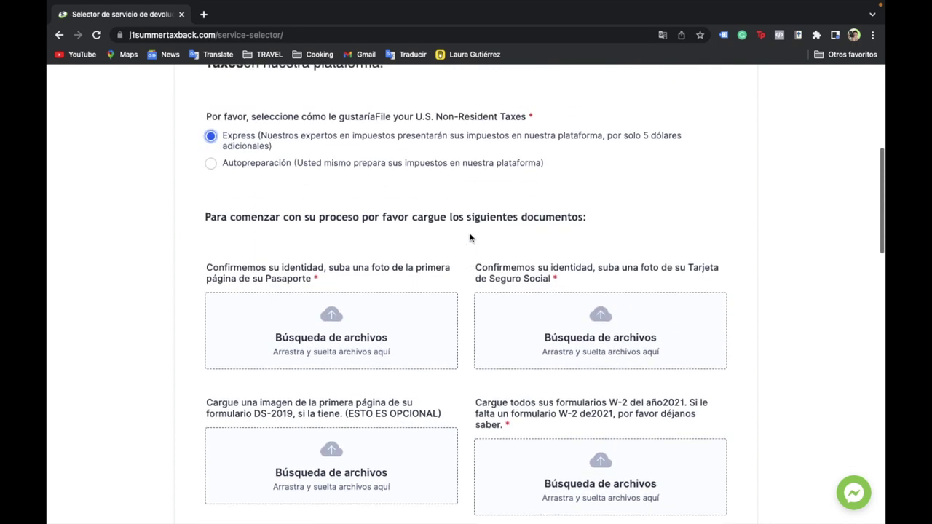
pyautogui.scroll(-4, 421, 323)
pyautogui.scroll(-3, 421, 323)
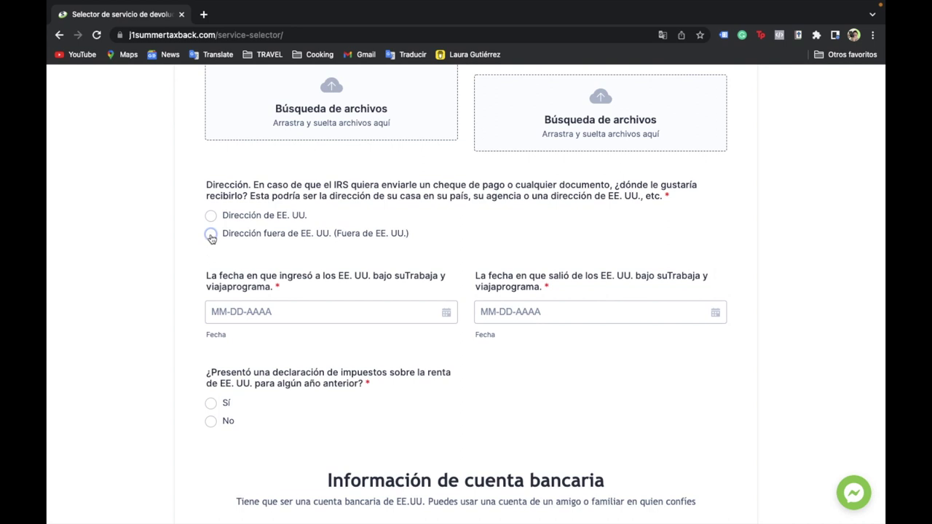
# - Settle on 'Dirección fuera de EE. UU.' after briefly trying the US address option
pyautogui.click(210, 235)
pyautogui.scroll(-2, 355, 354)
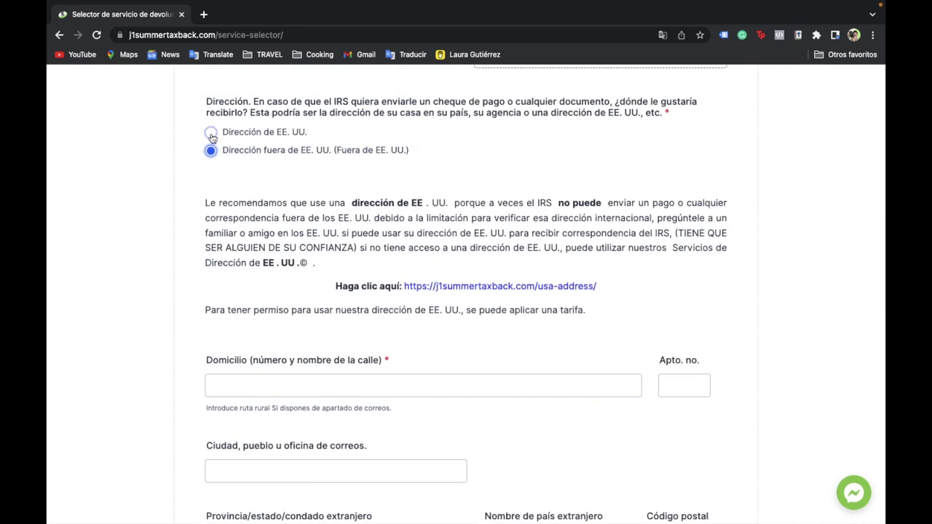
pyautogui.click(211, 134)
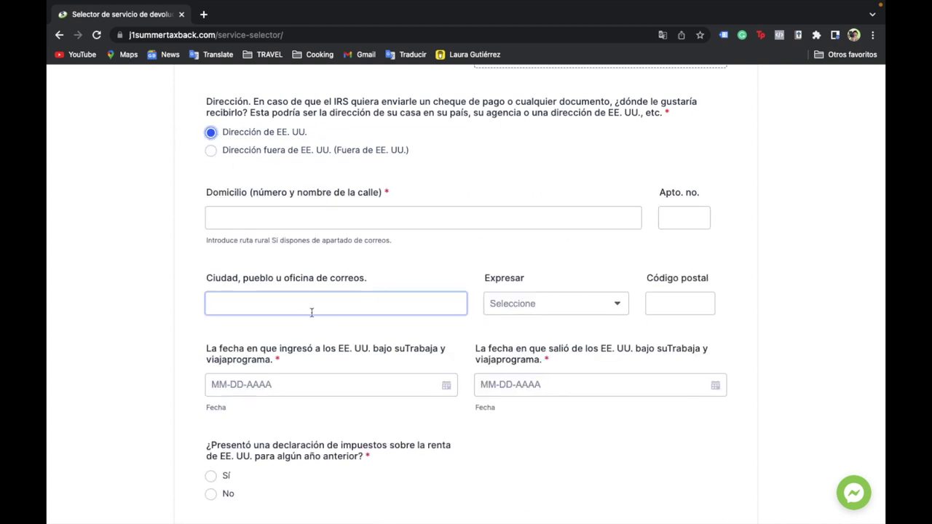
pyautogui.scroll(-2, 401, 395)
pyautogui.scroll(2, 248, 267)
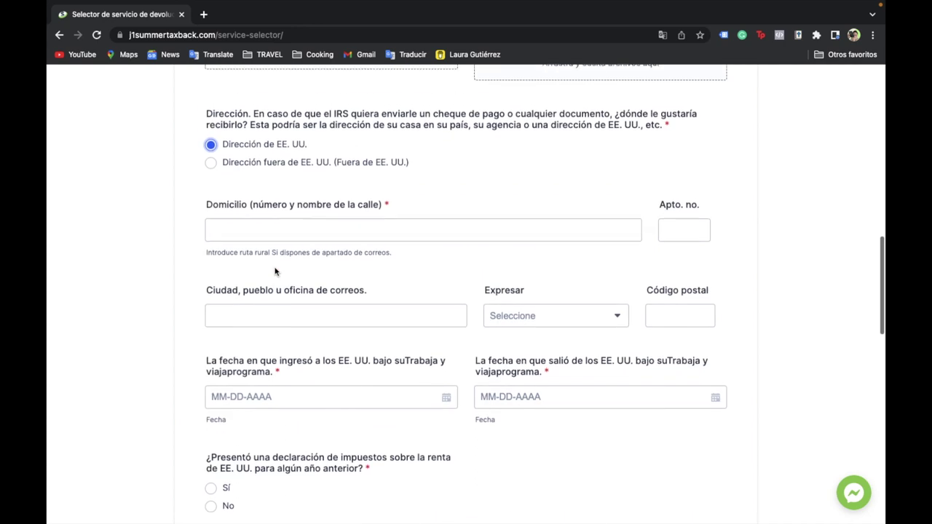
pyautogui.scroll(-3, 276, 262)
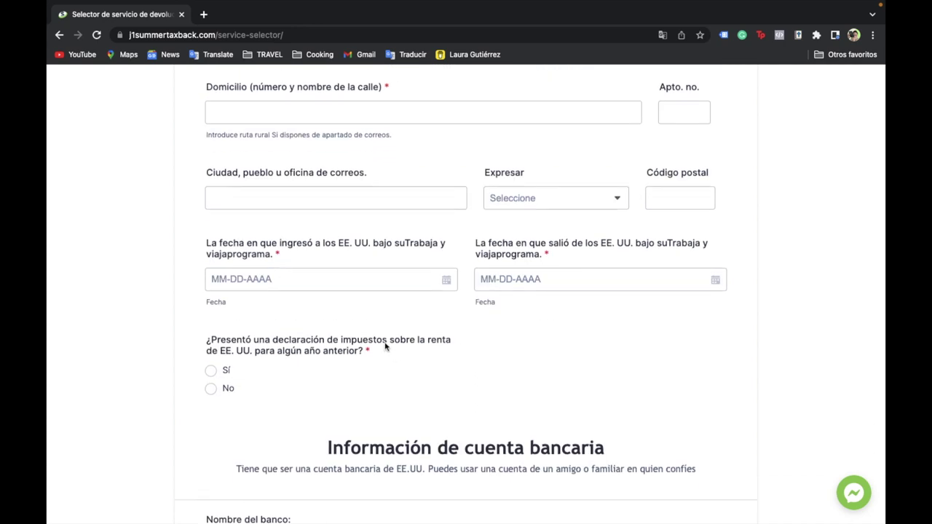
pyautogui.scroll(2, 387, 347)
pyautogui.scroll(1, 298, 180)
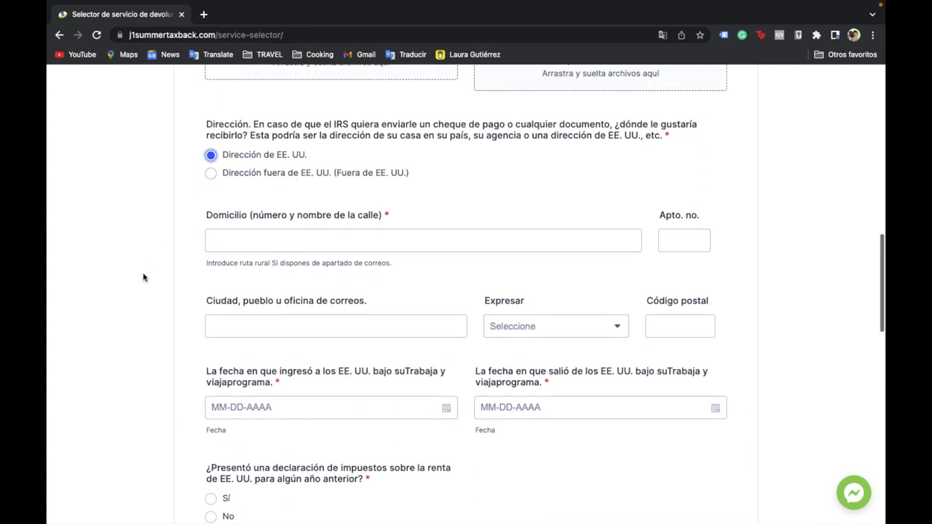
pyautogui.scroll(-1, 189, 356)
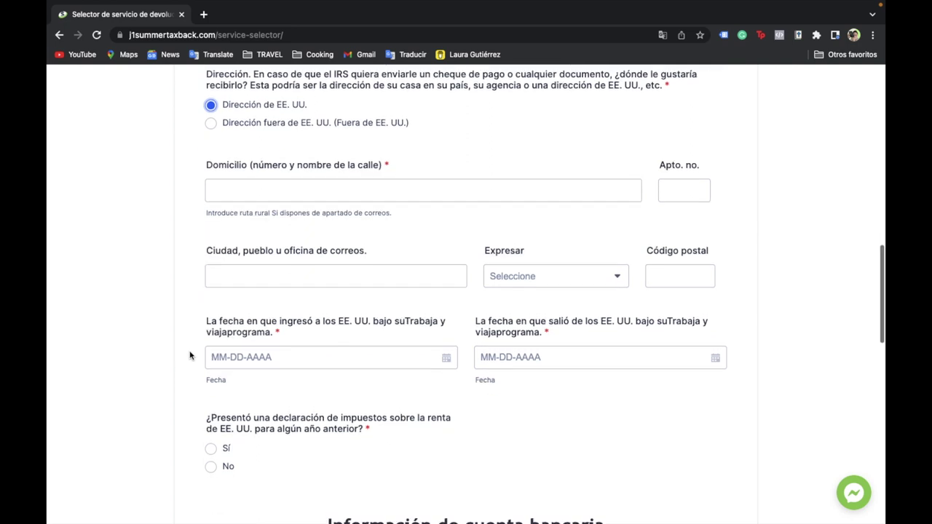
pyautogui.press('Down')
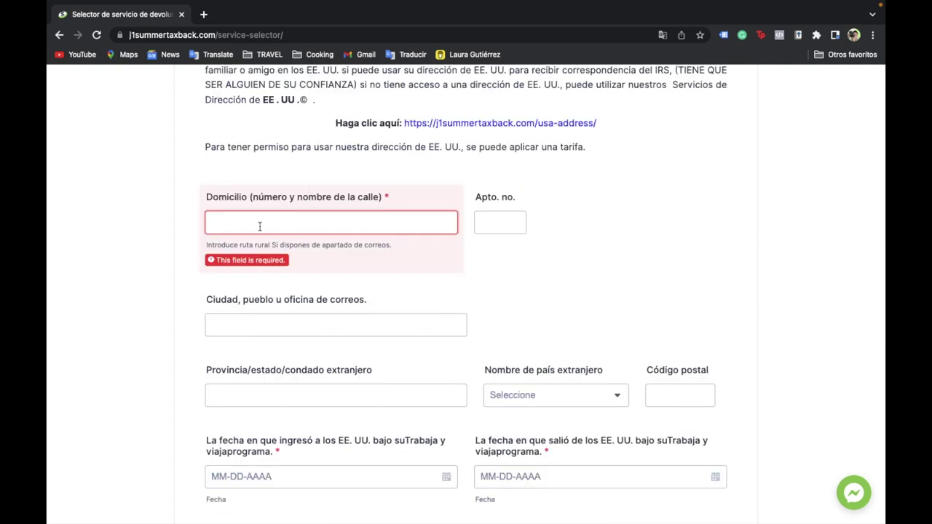
pyautogui.scroll(-2, 488, 262)
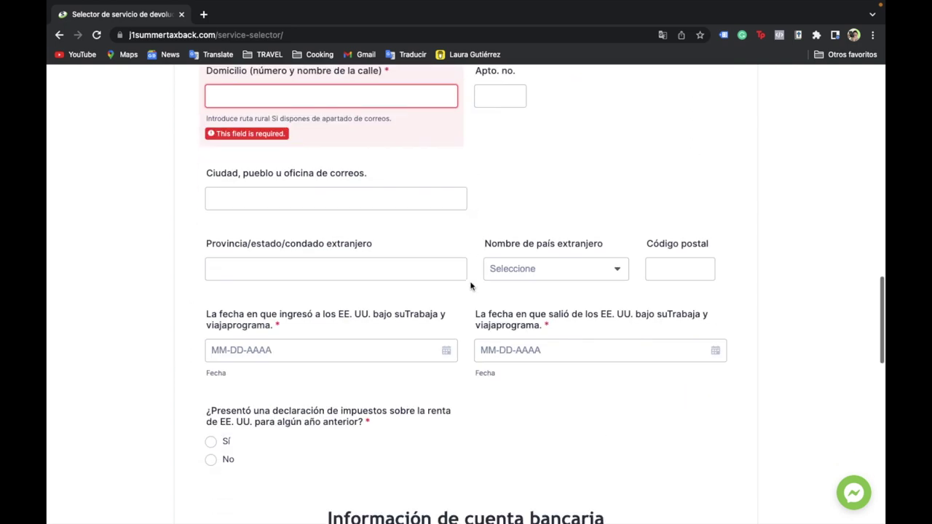
pyautogui.scroll(-2, 298, 218)
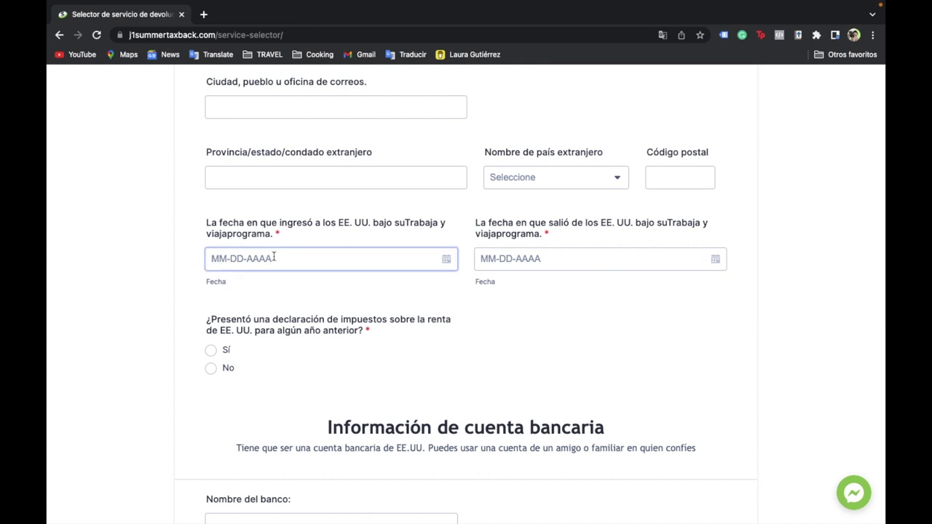
pyautogui.click(438, 260)
pyautogui.click(445, 265)
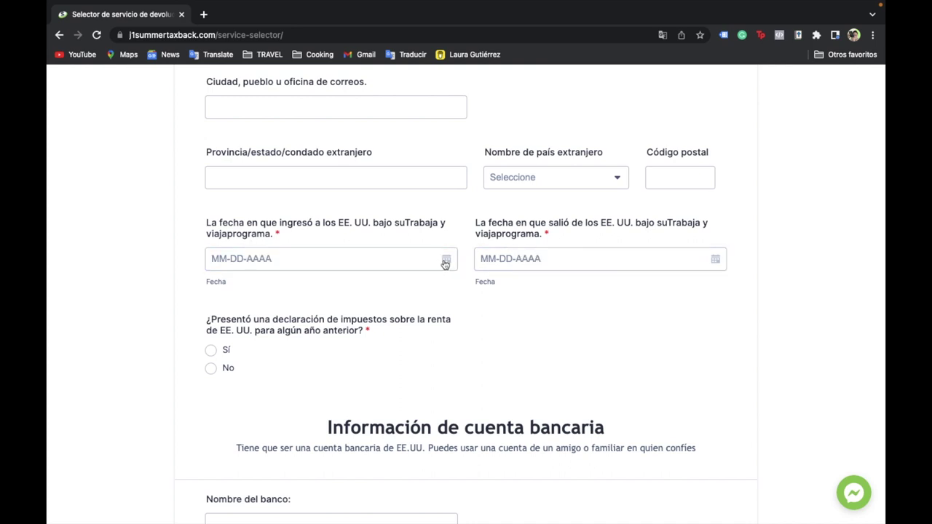
pyautogui.click(445, 265)
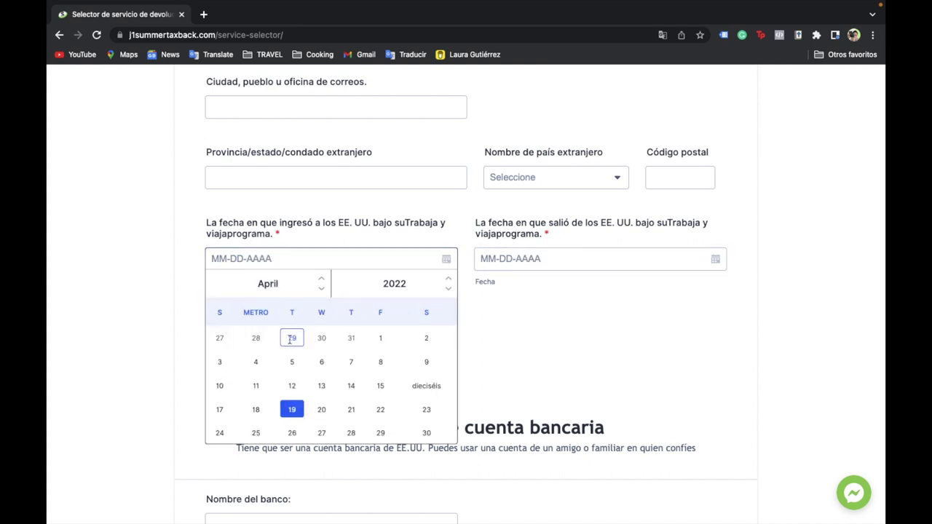
pyautogui.click(485, 260)
pyautogui.click(438, 258)
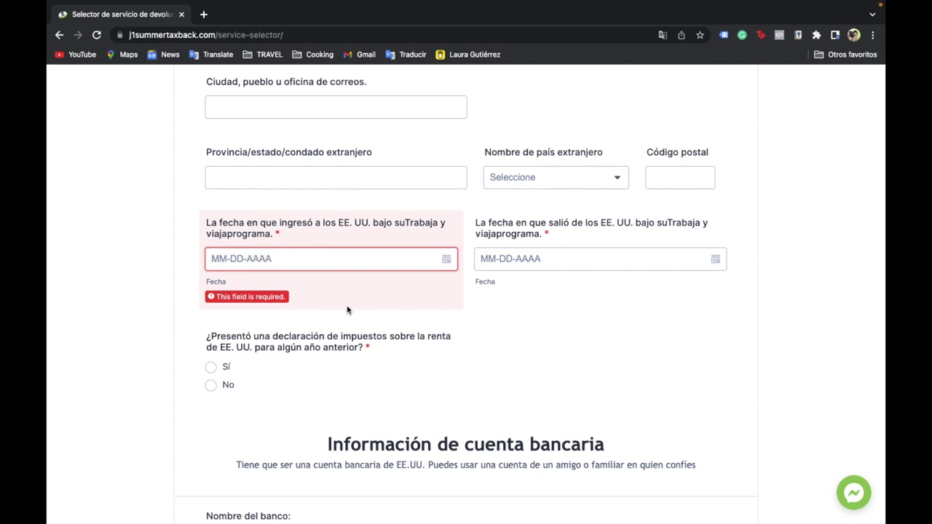
pyautogui.scroll(-1, 638, 296)
pyautogui.click(707, 220)
pyautogui.click(510, 316)
pyautogui.scroll(-2, 510, 316)
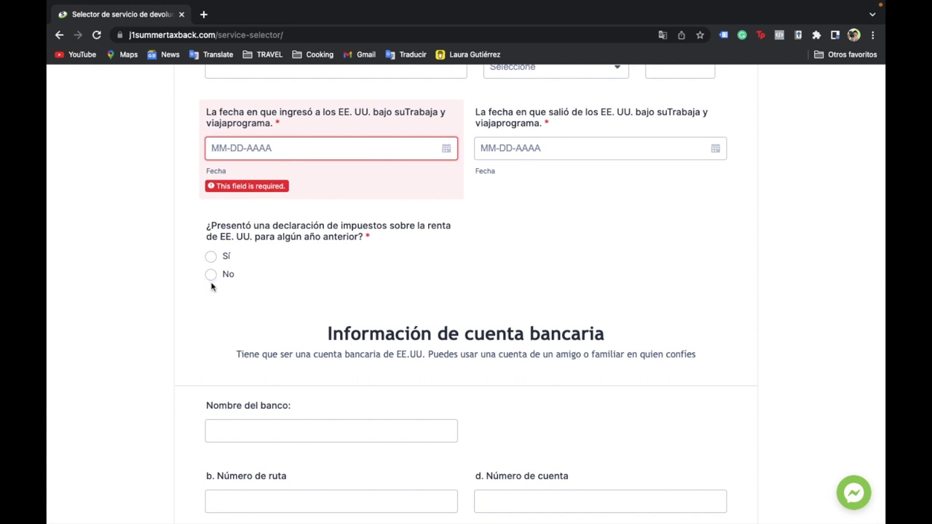
pyautogui.click(209, 257)
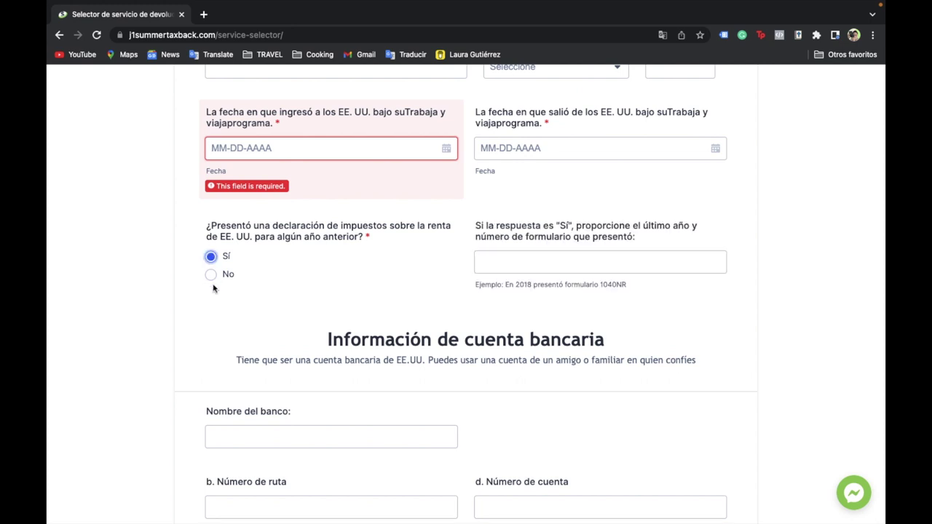
pyautogui.click(210, 275)
pyautogui.click(211, 257)
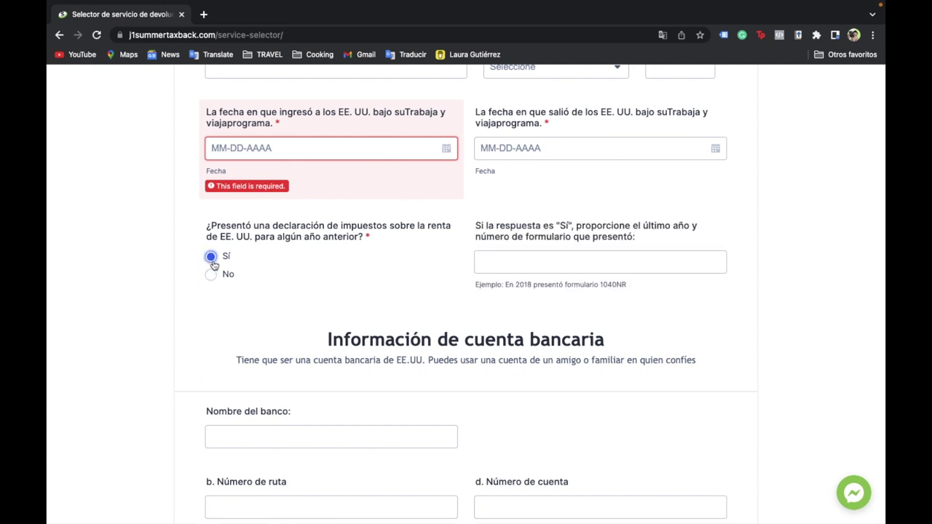
pyautogui.click(582, 264)
pyautogui.moveTo(599, 286); pyautogui.dragTo(627, 290)
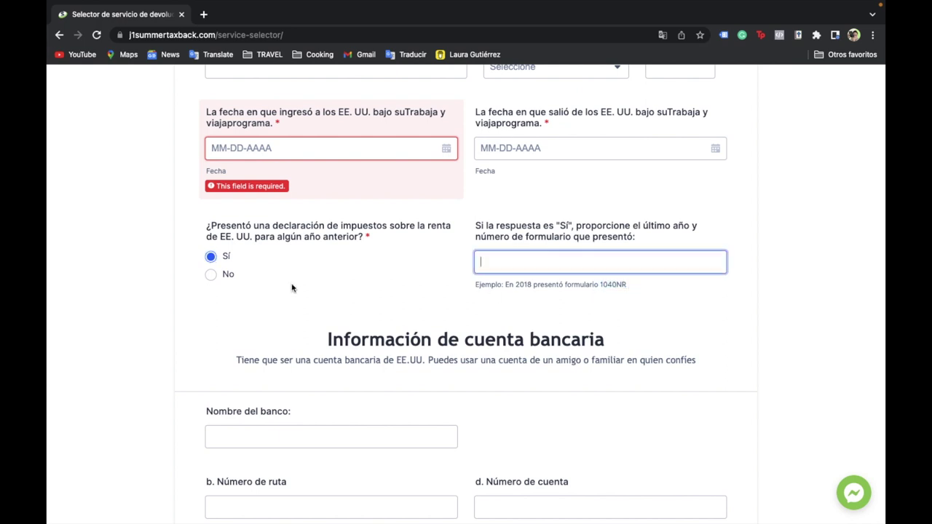
pyautogui.click(211, 275)
pyautogui.scroll(-5, 384, 274)
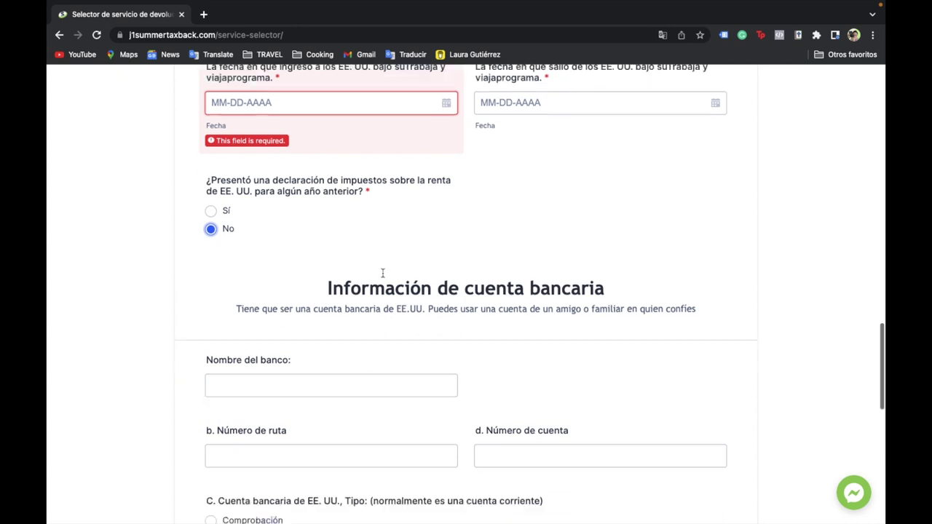
pyautogui.press('Tab')
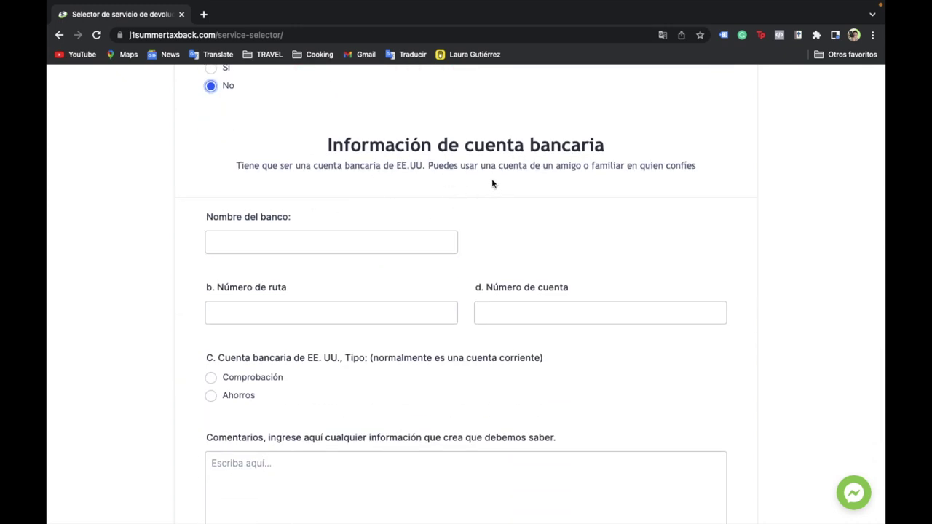
pyautogui.moveTo(428, 166); pyautogui.dragTo(718, 170)
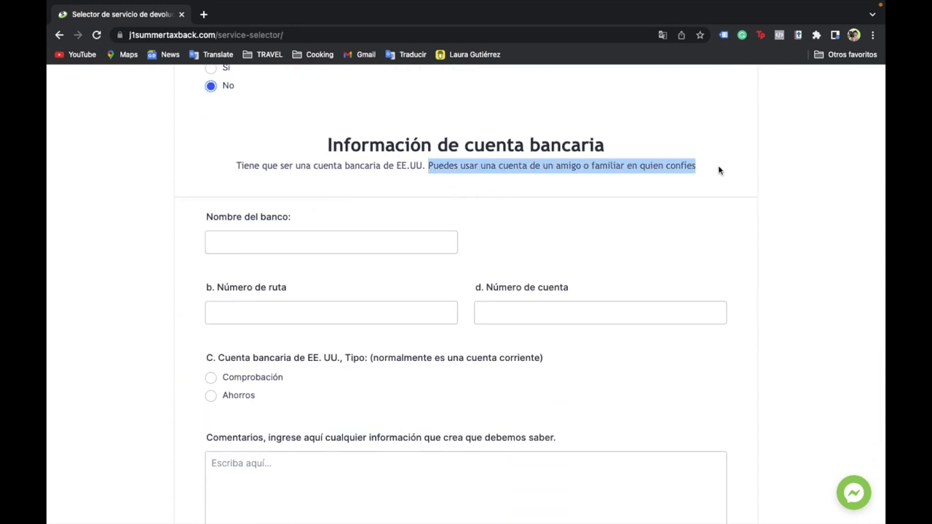
pyautogui.scroll(-2, 329, 182)
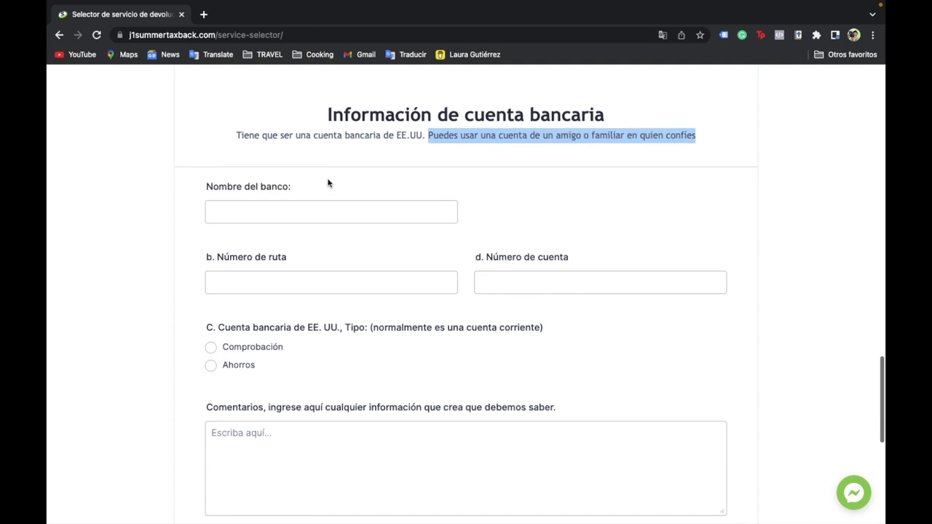
pyautogui.scroll(-1, 328, 179)
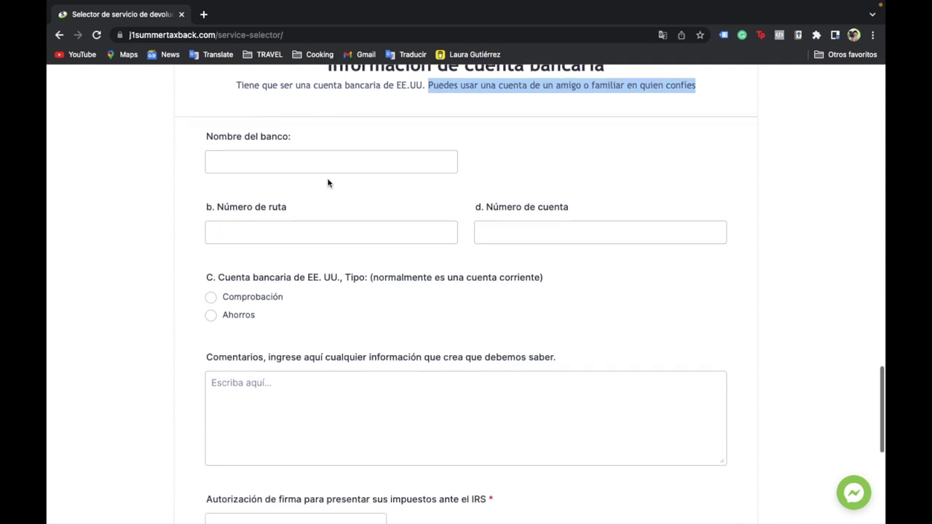
pyautogui.click(200, 193)
pyautogui.scroll(-5, 343, 327)
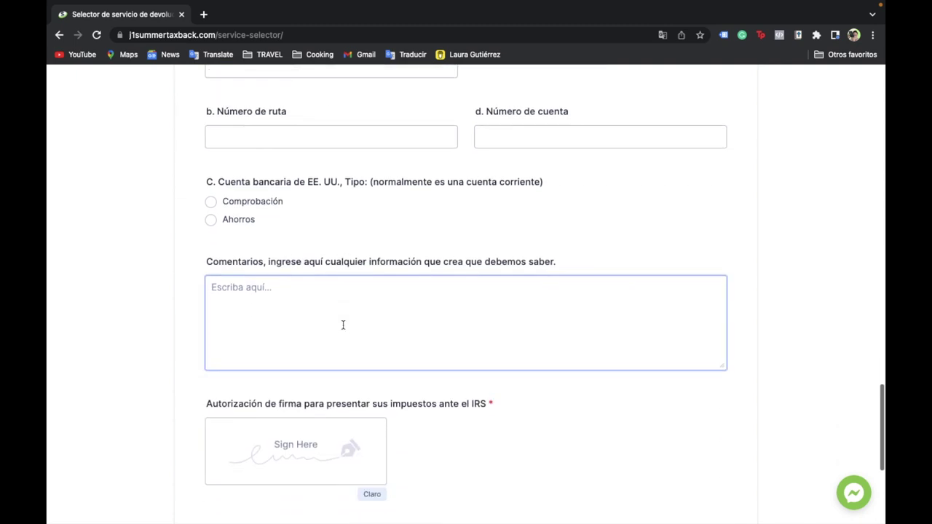
pyautogui.scroll(-3, 343, 323)
pyautogui.scroll(20, 342, 323)
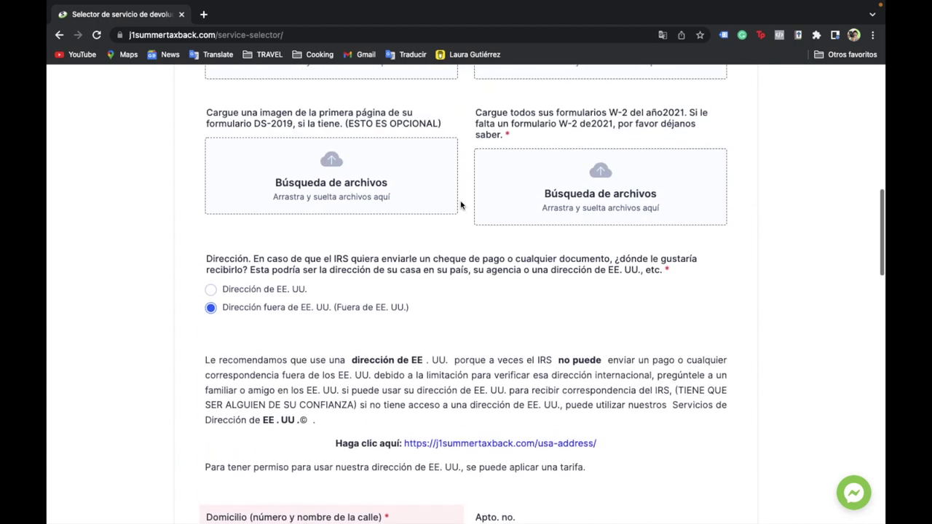
# - Choose Autopreparación and fill in the foreign street, city and province fields
pyautogui.scroll(5, 462, 206)
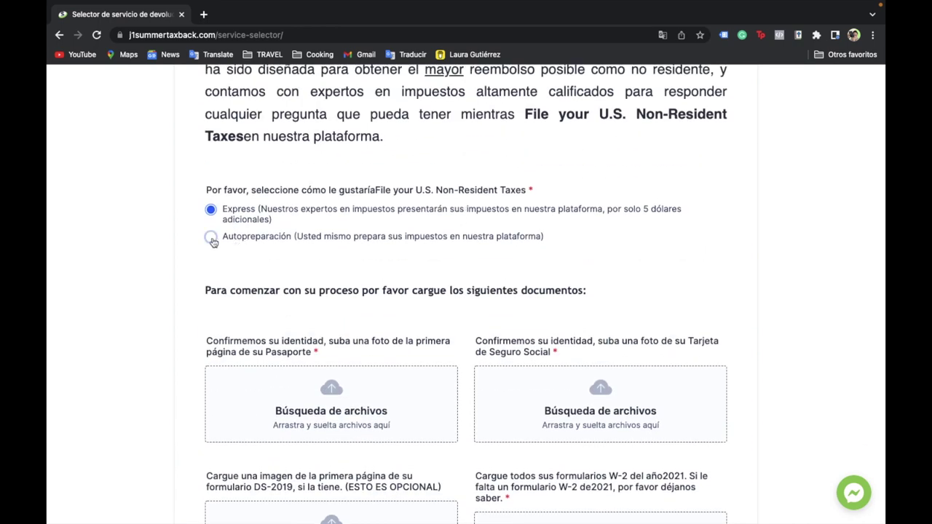
pyautogui.click(211, 238)
pyautogui.scroll(-5, 211, 242)
pyautogui.click(364, 292)
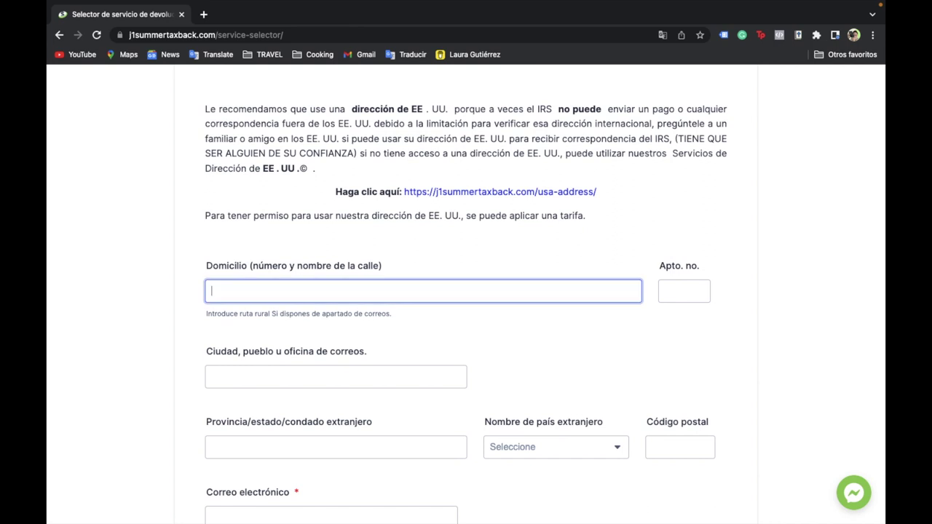
pyautogui.write('Lla')
pyautogui.scroll(-3, 600, 277)
pyautogui.press('Tab')
pyautogui.write('Puebla')
pyautogui.click(262, 308)
pyautogui.write('Puebla')
# - Select the country, enter the postal code and contact e-mail, and submit the form
pyautogui.click(552, 311)
pyautogui.click(514, 413)
pyautogui.press('Tab')
pyautogui.write('87500')
pyautogui.click(331, 378)
pyautogui.click(291, 343)
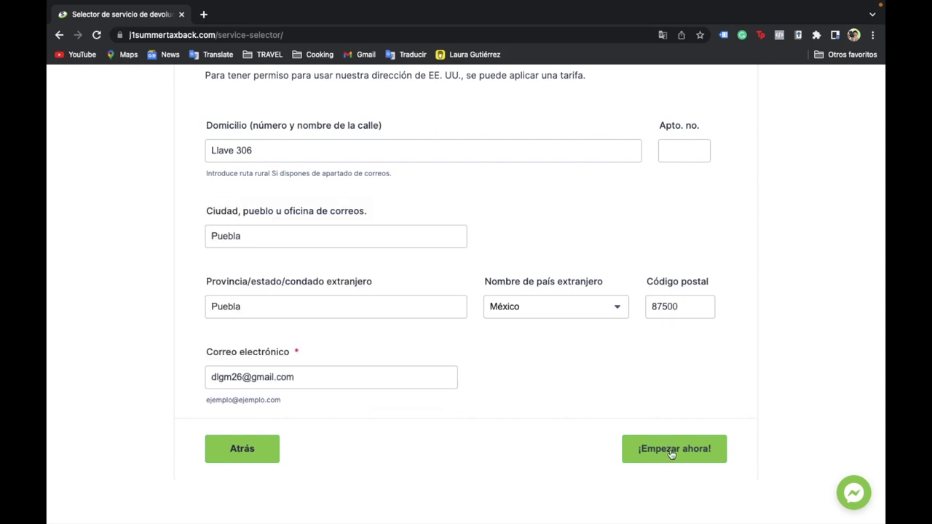
pyautogui.click(672, 452)
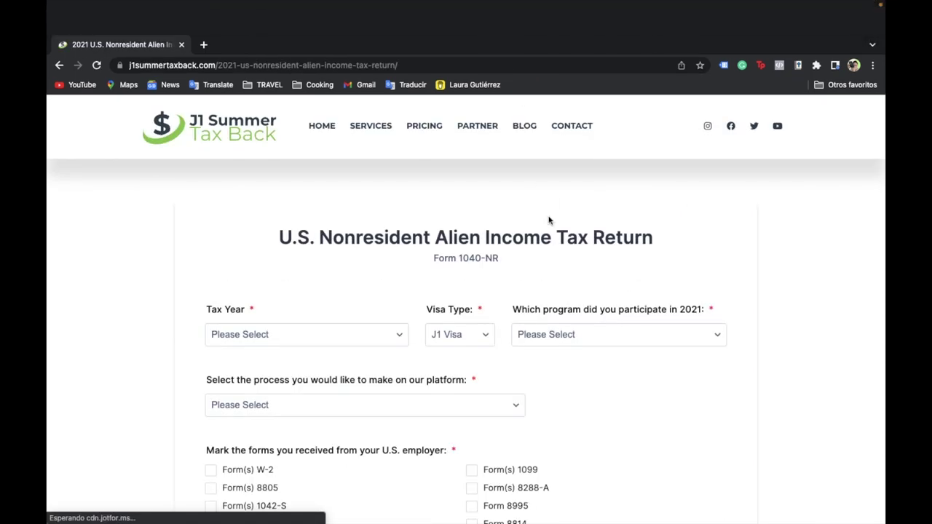
# - Translate the 1040-NR form page into Spanish
pyautogui.rightClick(711, 335)
pyautogui.click(712, 327)
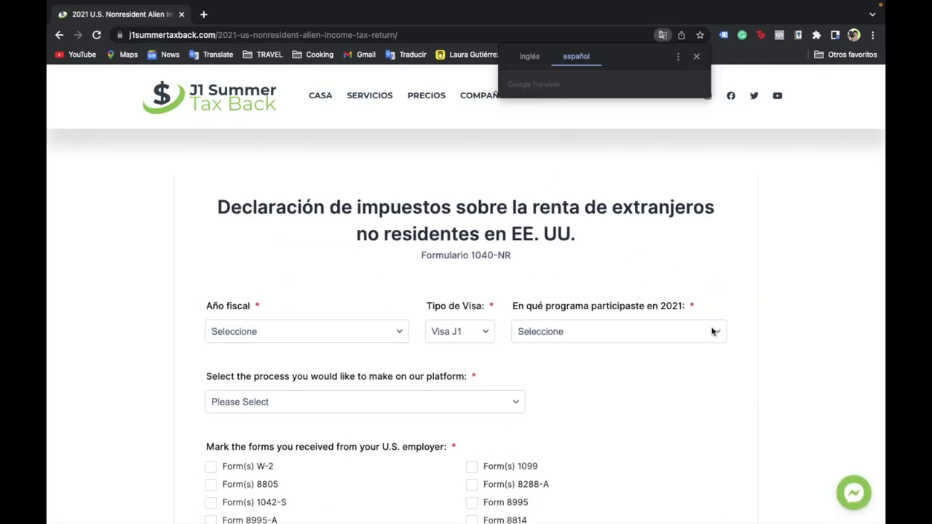
pyautogui.scroll(-2, 358, 209)
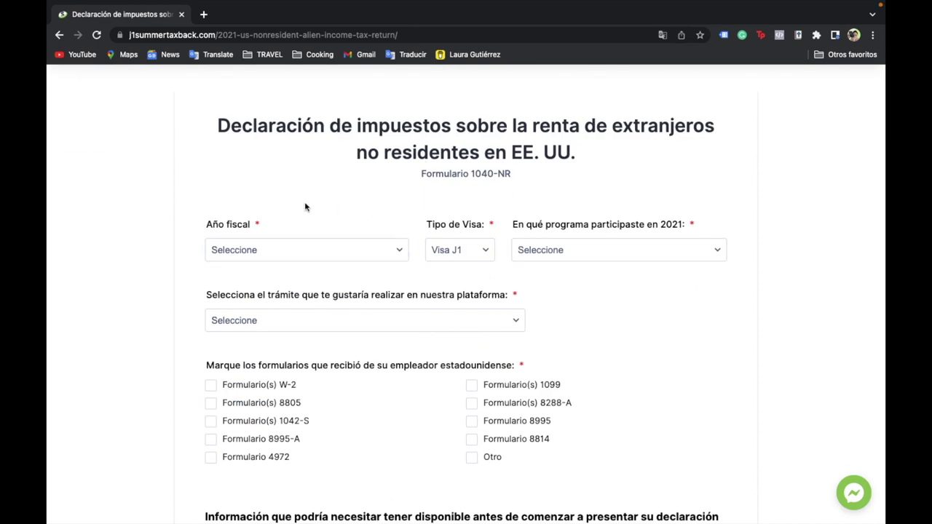
pyautogui.scroll(-5, 306, 207)
pyautogui.scroll(-5, 306, 208)
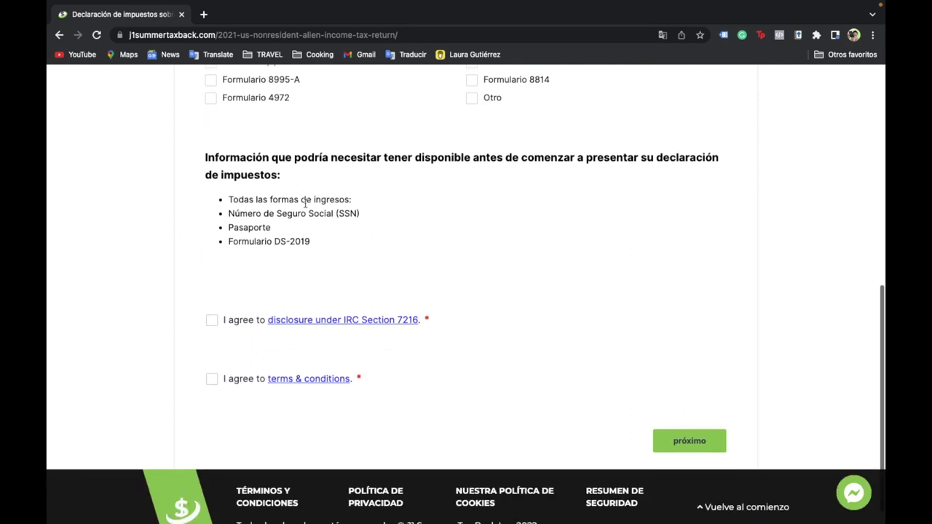
# - Highlight the information-needed heading and the SSN, passport and DS-2019 bullets
pyautogui.tripleClick(634, 160)
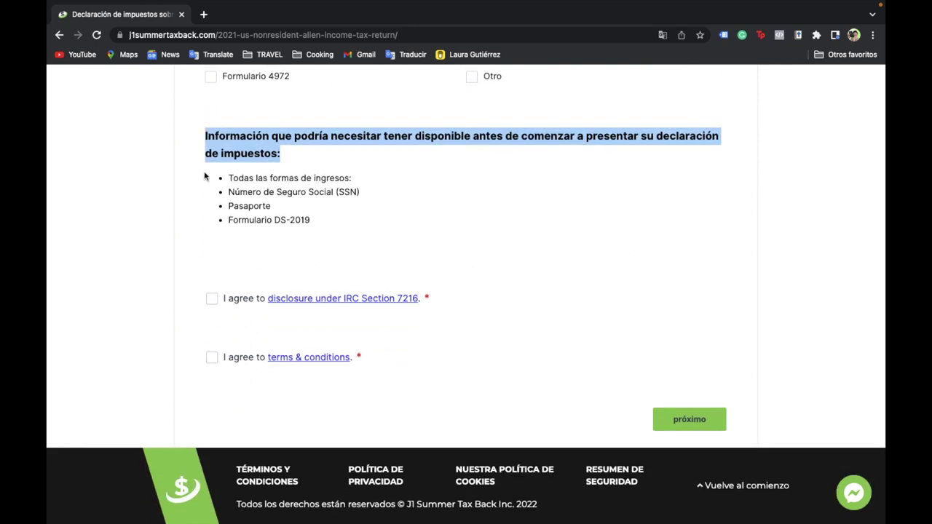
pyautogui.click(251, 179)
pyautogui.moveTo(228, 192); pyautogui.dragTo(369, 202)
pyautogui.moveTo(228, 207); pyautogui.dragTo(216, 225)
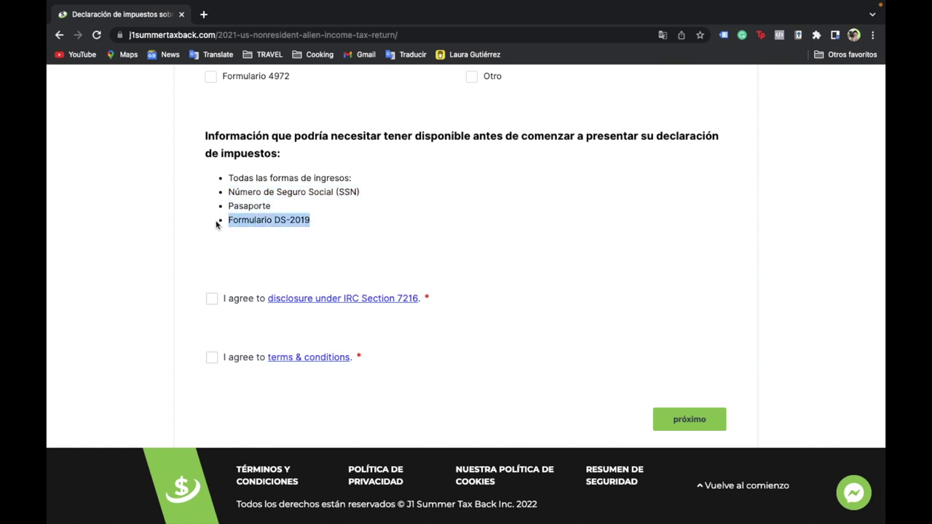
pyautogui.click(352, 225)
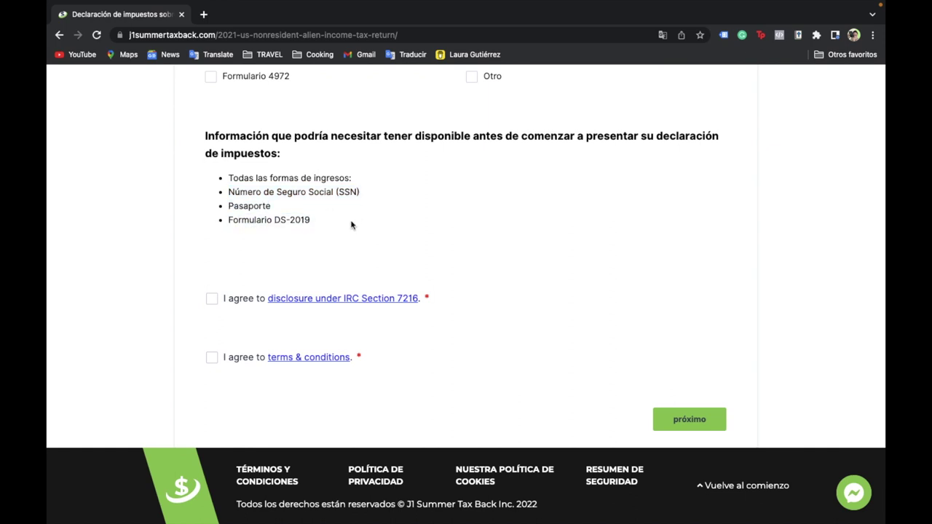
pyautogui.scroll(1, 257, 180)
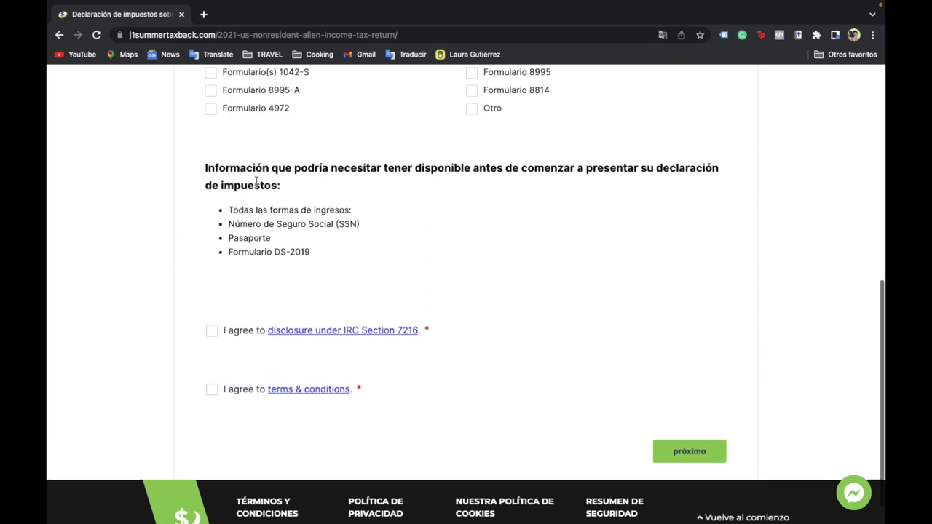
pyautogui.scroll(2, 233, 268)
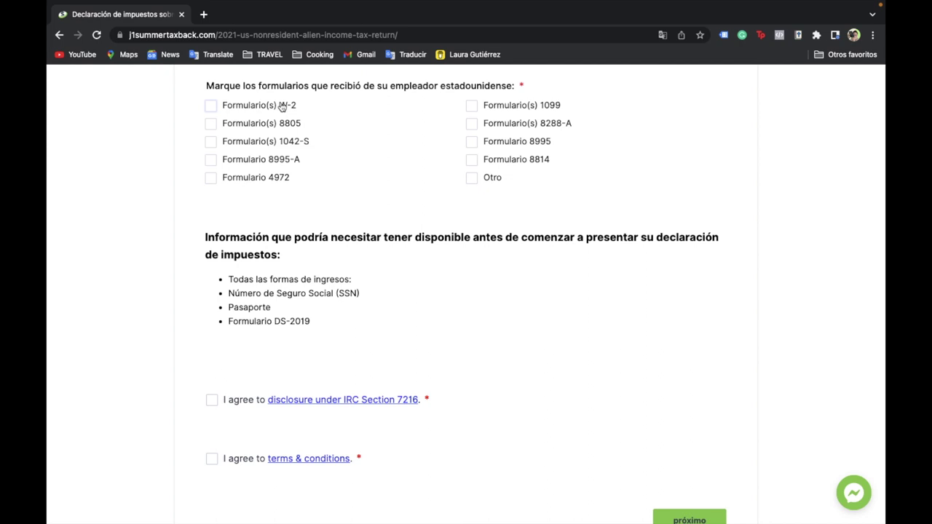
pyautogui.scroll(10, 314, 120)
# - Set tax year 2021, Visa J1, Trabaja y viaja, and the federal and state nonresident return
pyautogui.scroll(-3, 281, 243)
pyautogui.click(342, 225)
pyautogui.click(344, 239)
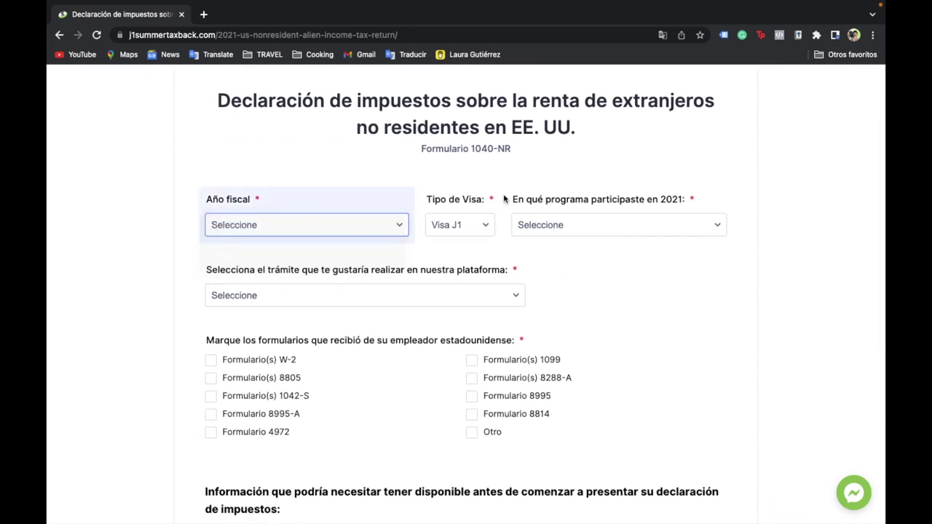
pyautogui.click(474, 231)
pyautogui.click(474, 231)
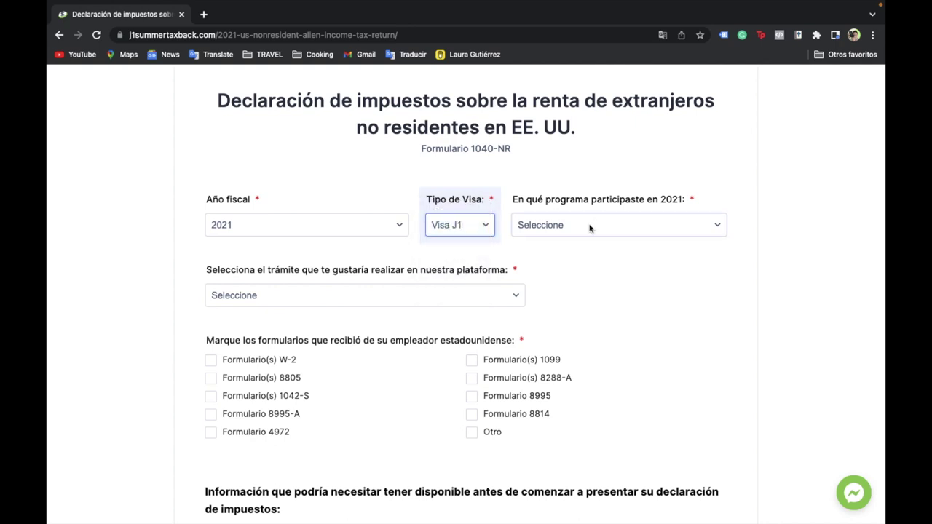
pyautogui.click(579, 224)
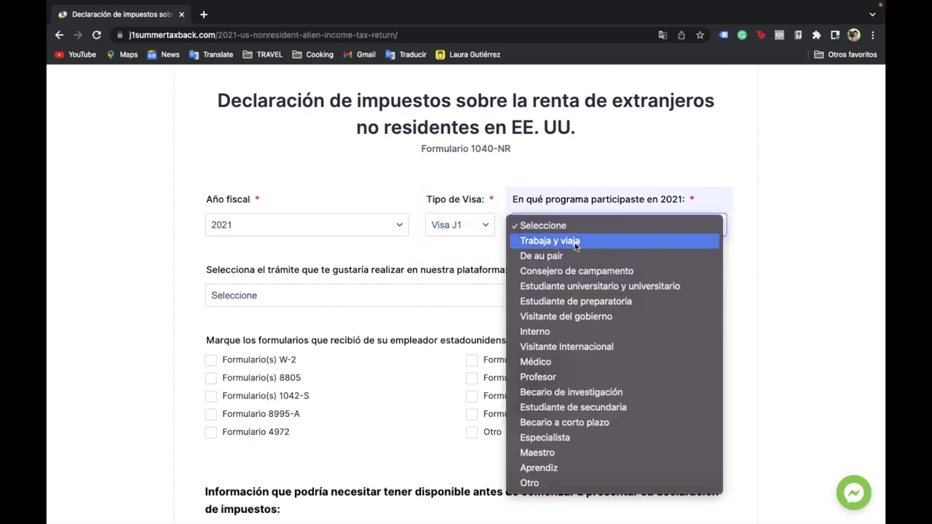
pyautogui.click(575, 242)
pyautogui.click(278, 298)
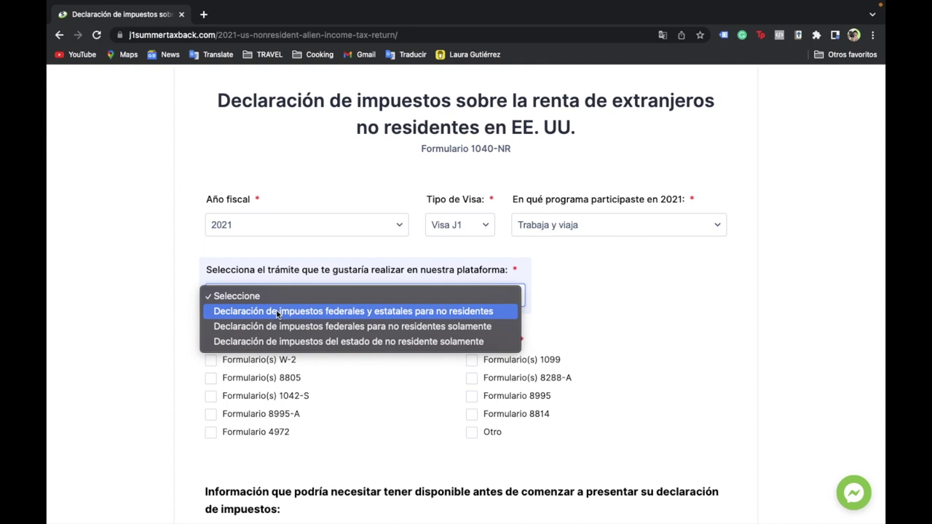
pyautogui.click(277, 313)
# - Choose Pennsylvania as the state for the state return
pyautogui.scroll(-1, 277, 312)
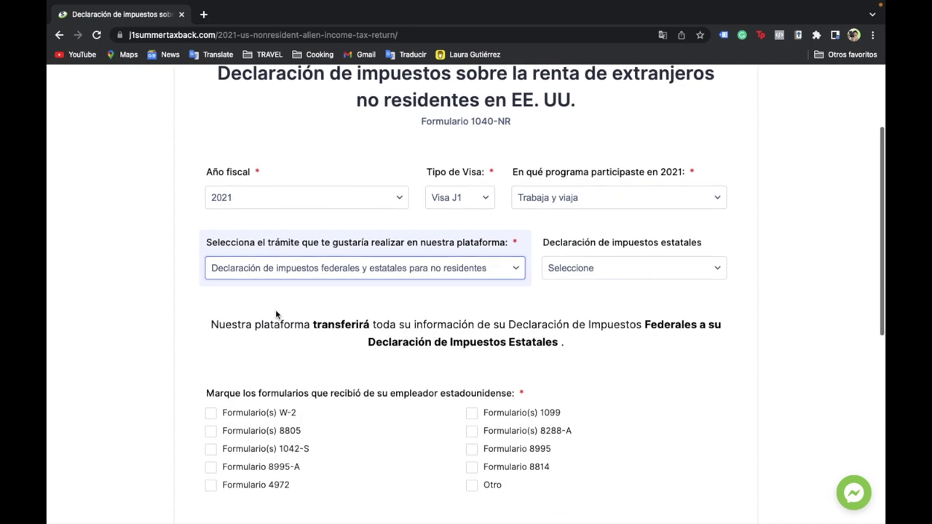
pyautogui.click(587, 272)
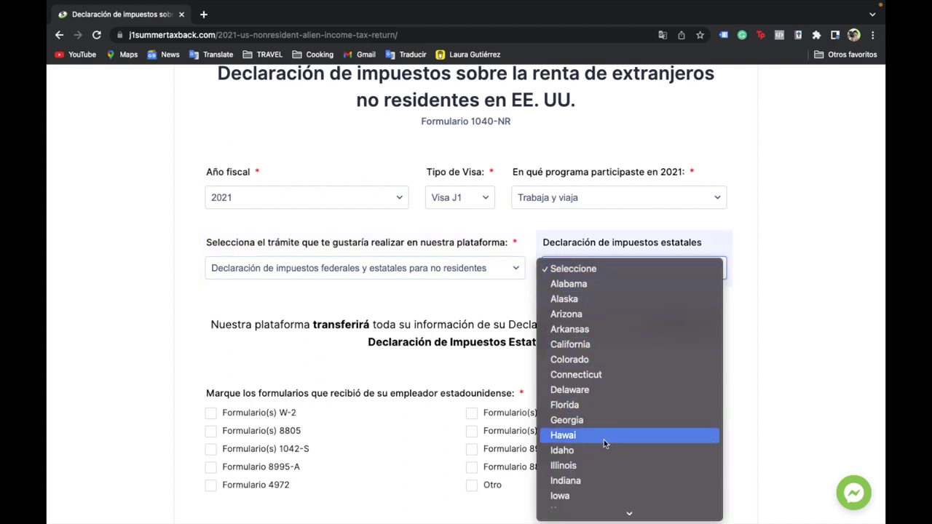
pyautogui.scroll(-3, 604, 440)
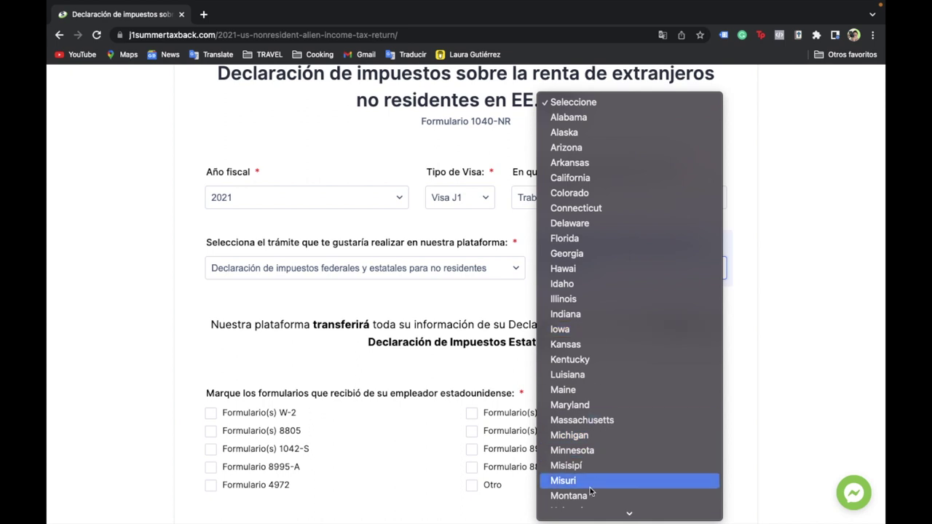
pyautogui.scroll(-3, 590, 493)
pyautogui.scroll(-5, 590, 492)
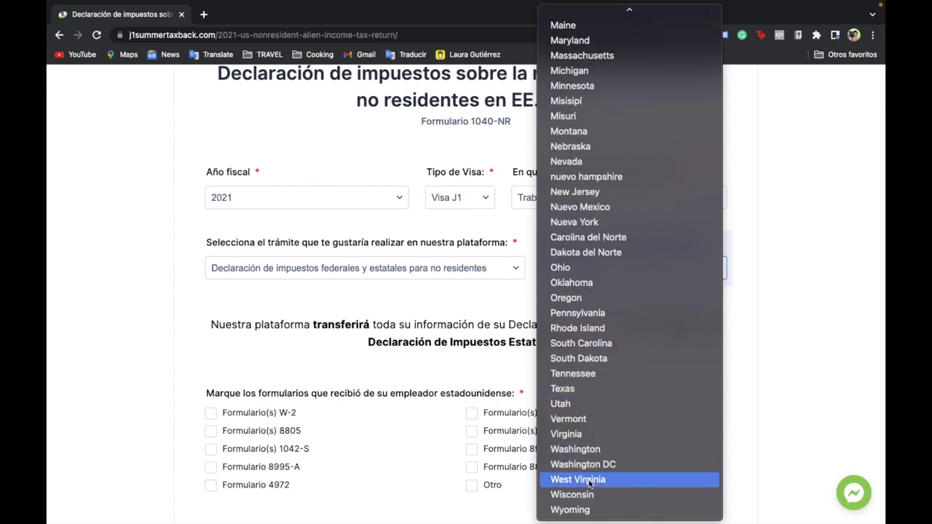
pyautogui.click(593, 311)
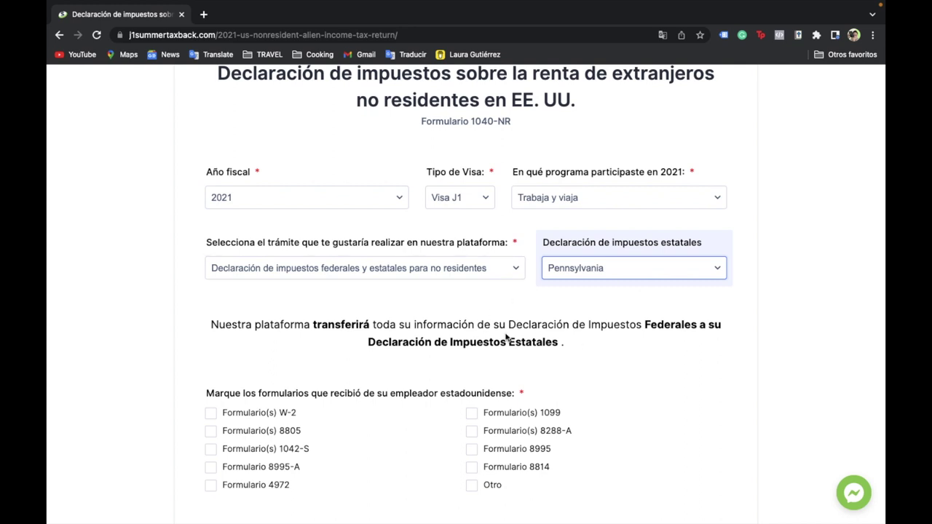
# - Tick Form W-2 received, agree to the Section 7216 disclosure and terms, and continue
pyautogui.scroll(-1, 459, 349)
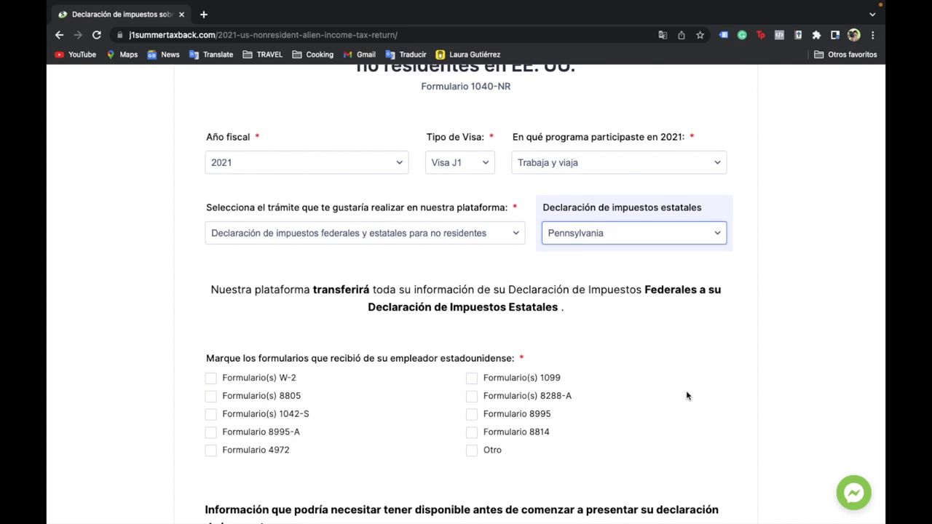
pyautogui.scroll(-5, 576, 399)
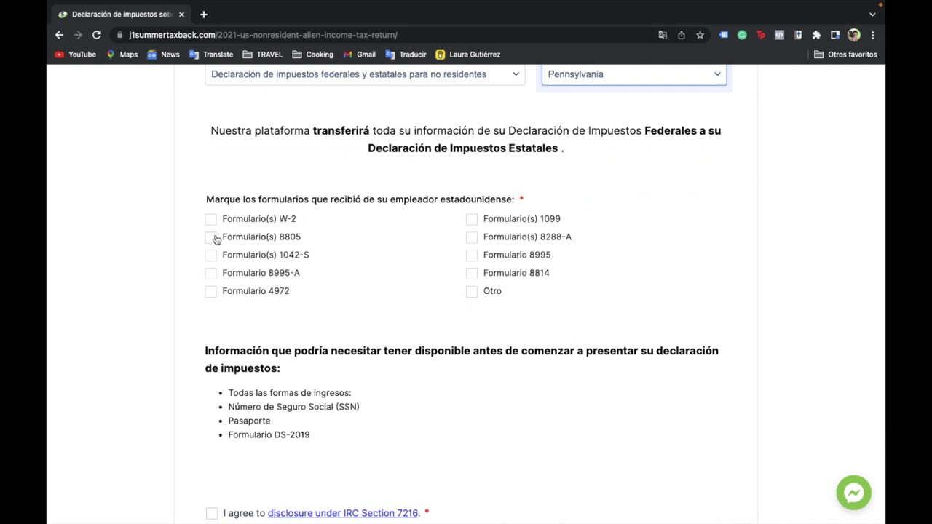
pyautogui.click(211, 221)
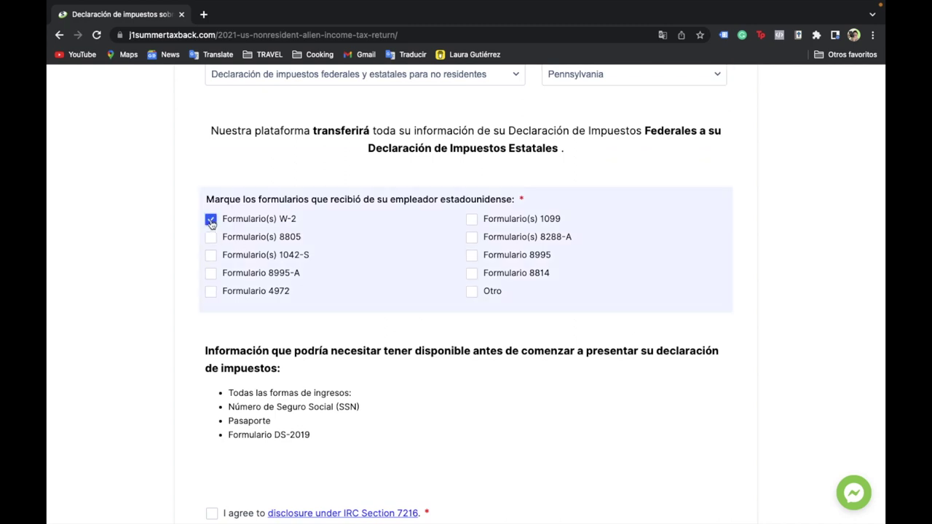
pyautogui.scroll(-4, 333, 369)
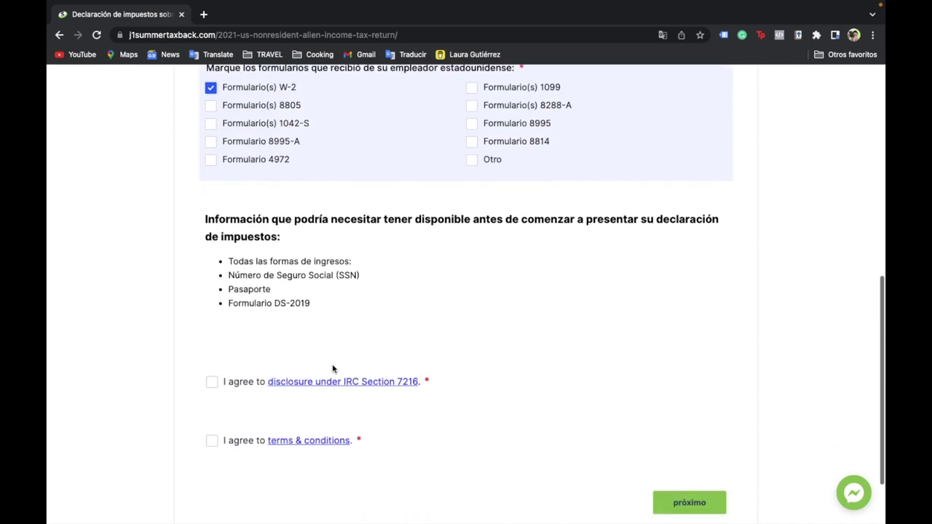
pyautogui.scroll(-2, 333, 369)
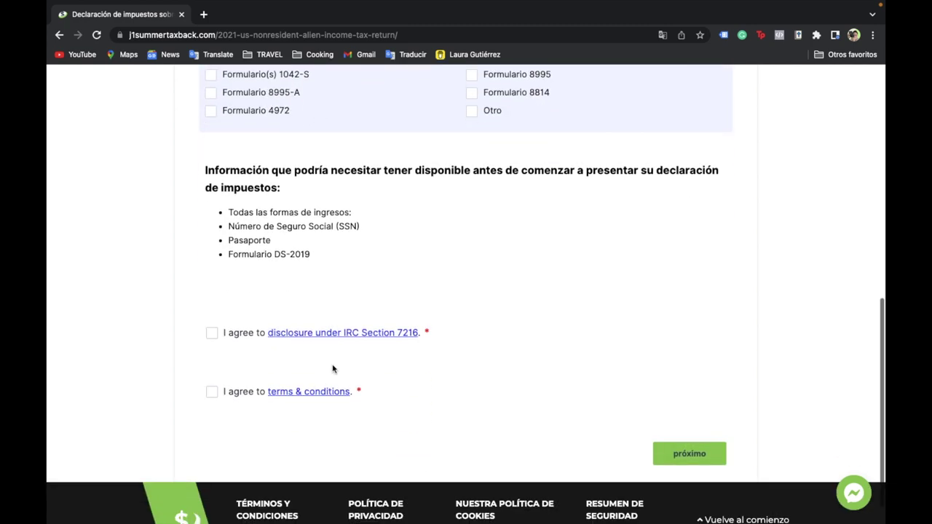
pyautogui.click(212, 334)
pyautogui.click(211, 392)
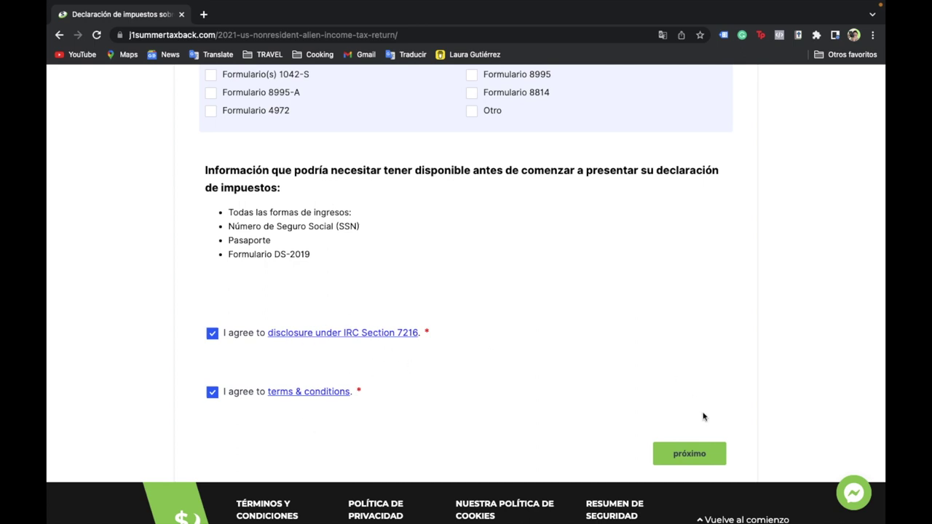
pyautogui.click(683, 459)
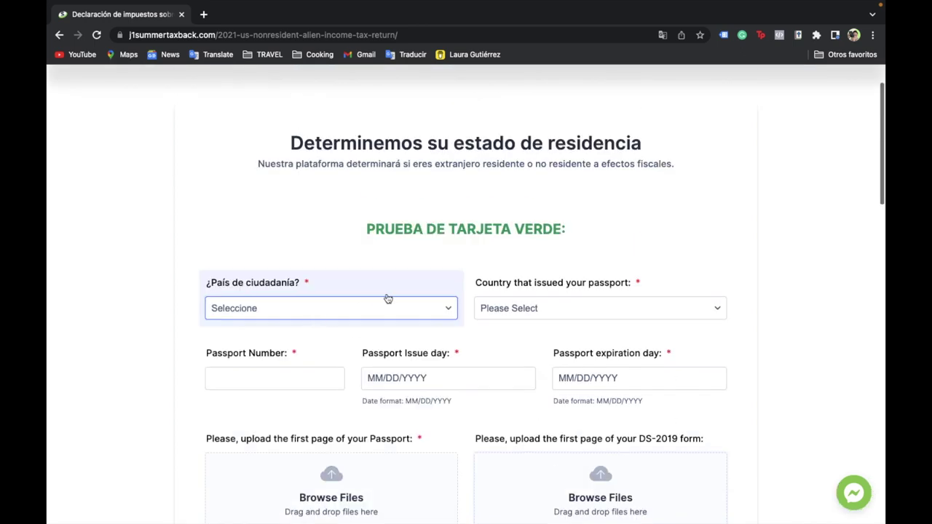
# - Set both the citizenship country and passport-issuing country to México
pyautogui.click(386, 308)
pyautogui.click(327, 415)
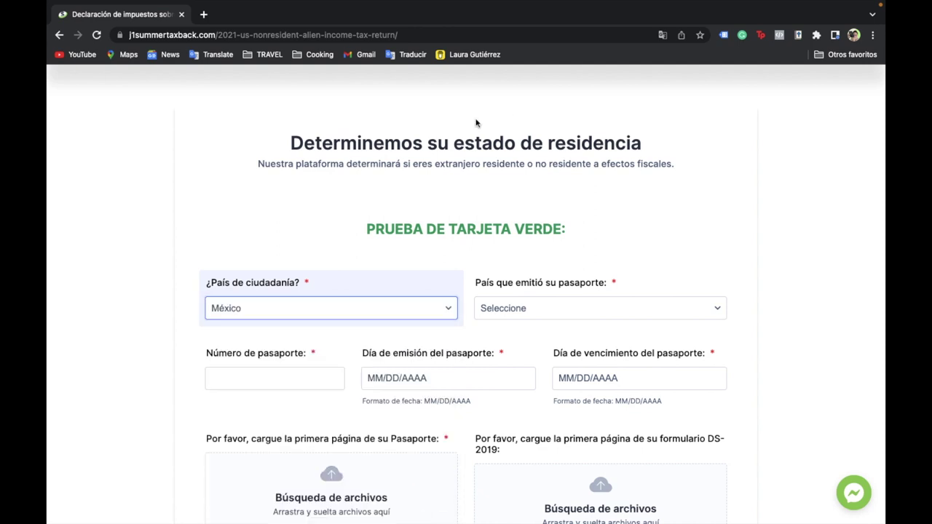
pyautogui.moveTo(289, 145); pyautogui.dragTo(543, 145)
pyautogui.click(665, 145)
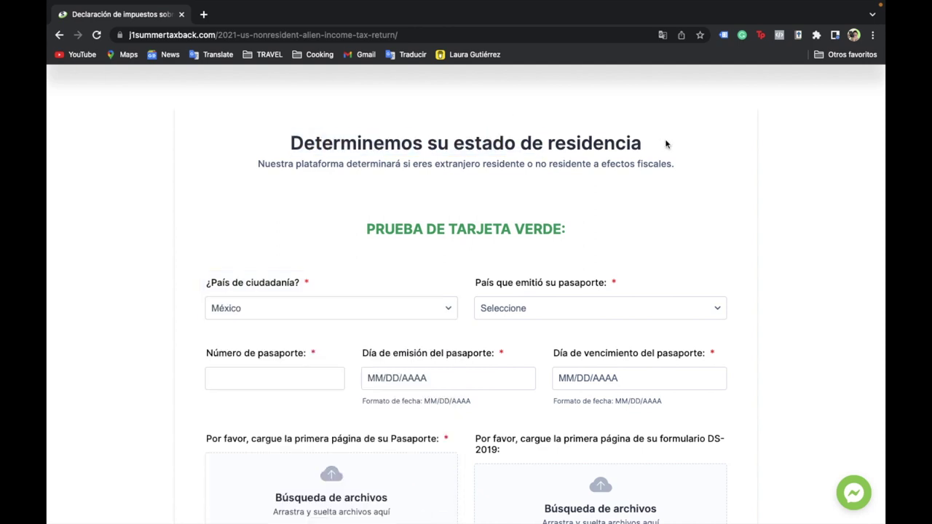
pyautogui.moveTo(290, 150); pyautogui.dragTo(700, 170)
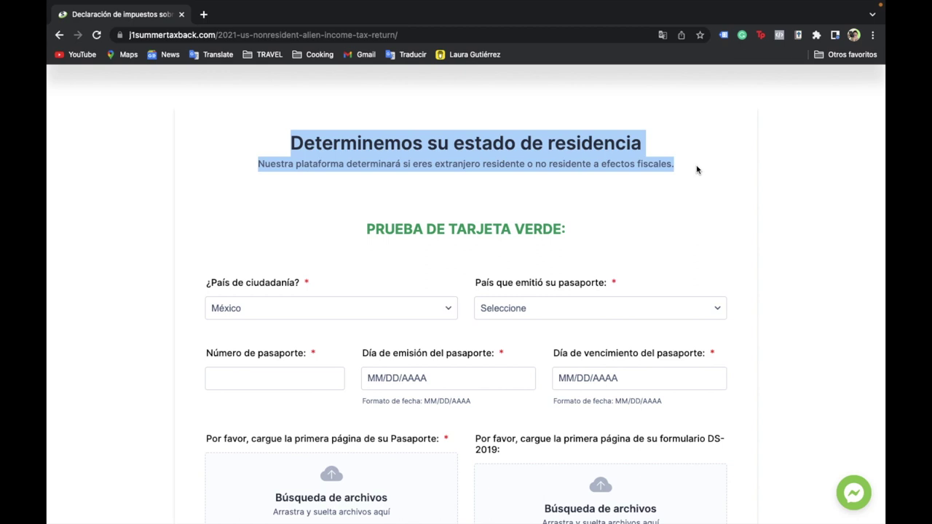
pyautogui.click(672, 256)
pyautogui.click(588, 313)
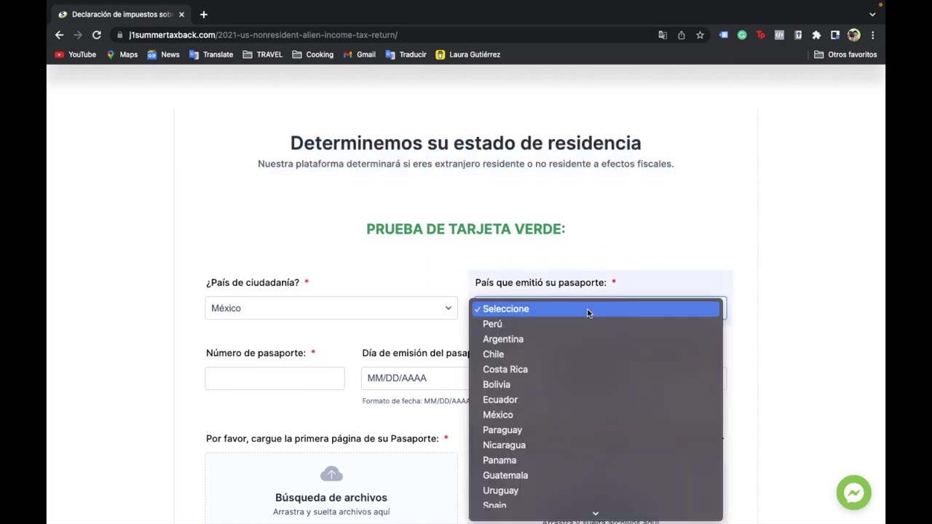
pyautogui.click(351, 390)
# - Enter the passport number, issue date 09/22/2017 and expiration date 09/22/2027
pyautogui.scroll(-2, 284, 349)
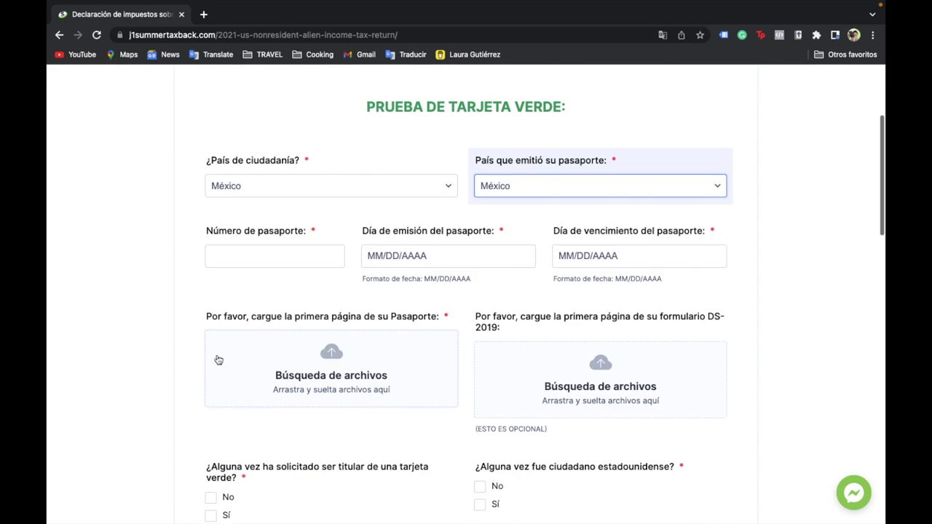
pyautogui.click(275, 249)
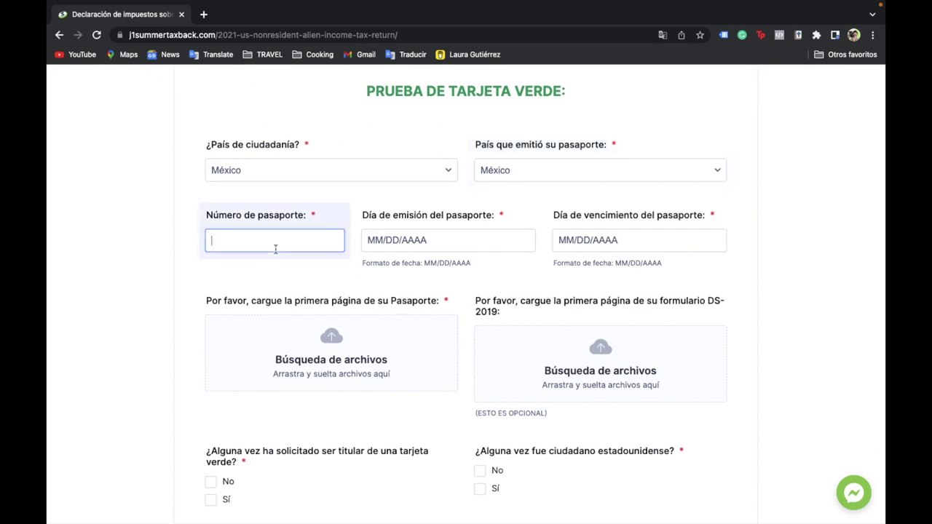
pyautogui.click(377, 241)
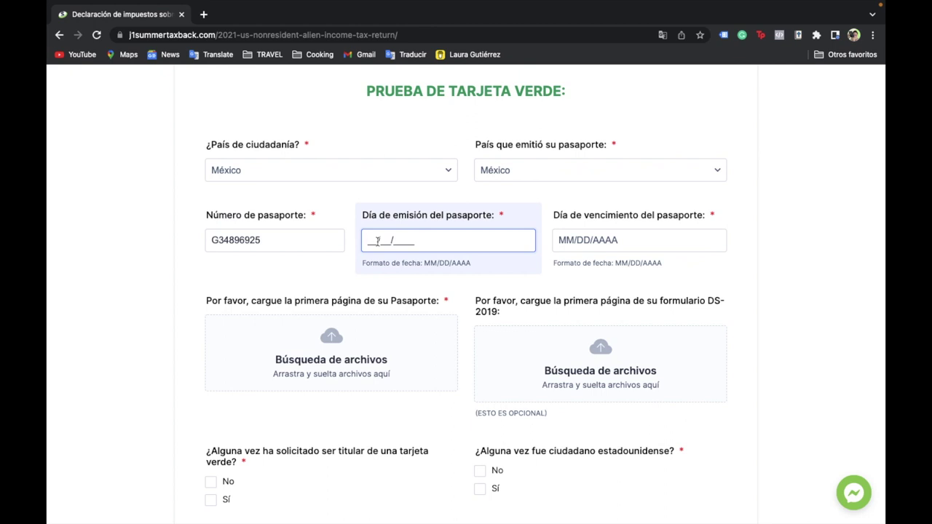
pyautogui.write('09')
pyautogui.click(569, 242)
pyautogui.write('09/22/2')
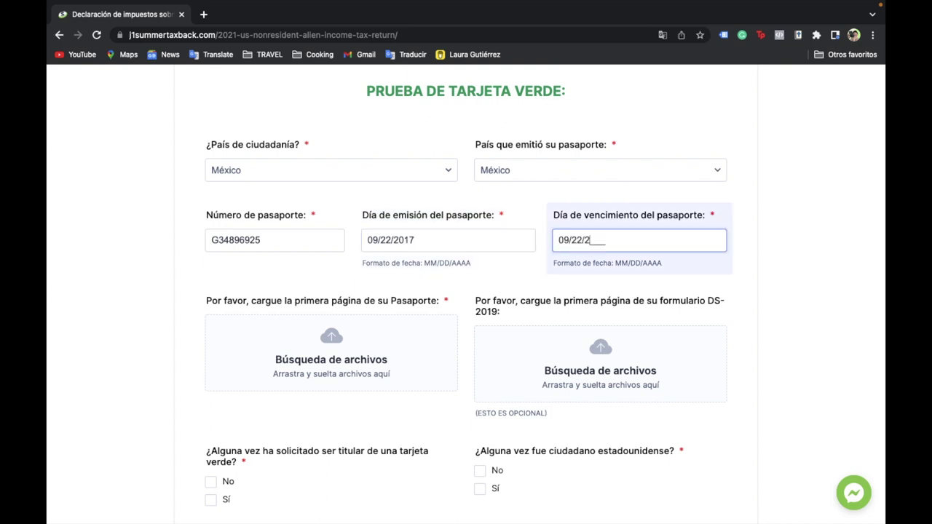
pyautogui.write('027')
pyautogui.scroll(-1, 675, 313)
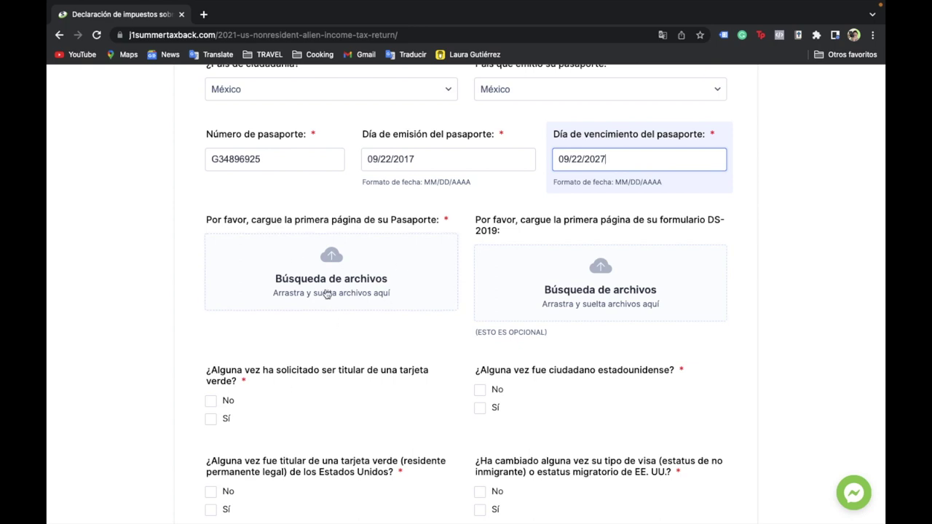
pyautogui.click(341, 270)
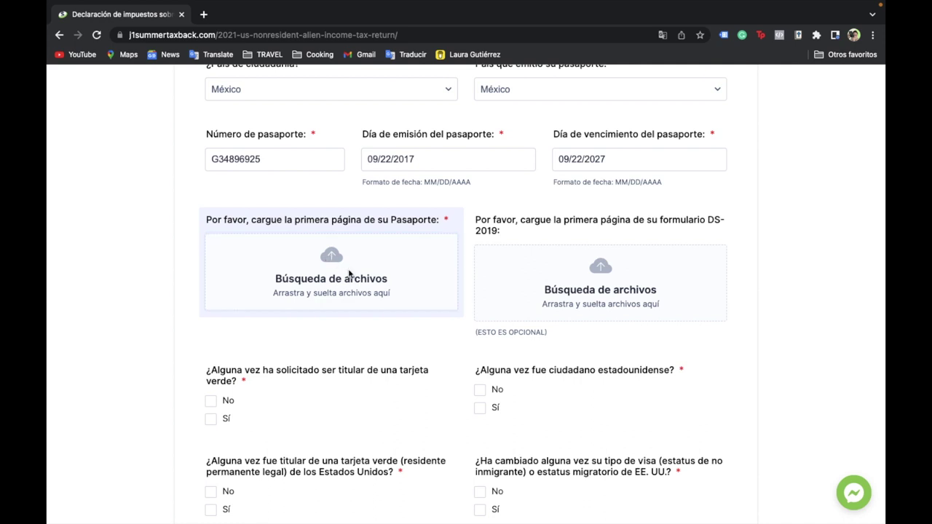
# - Upload Dear Host Family Letter.pdf from Descargas into the passport and DS-2019 upload boxes
pyautogui.click(363, 286)
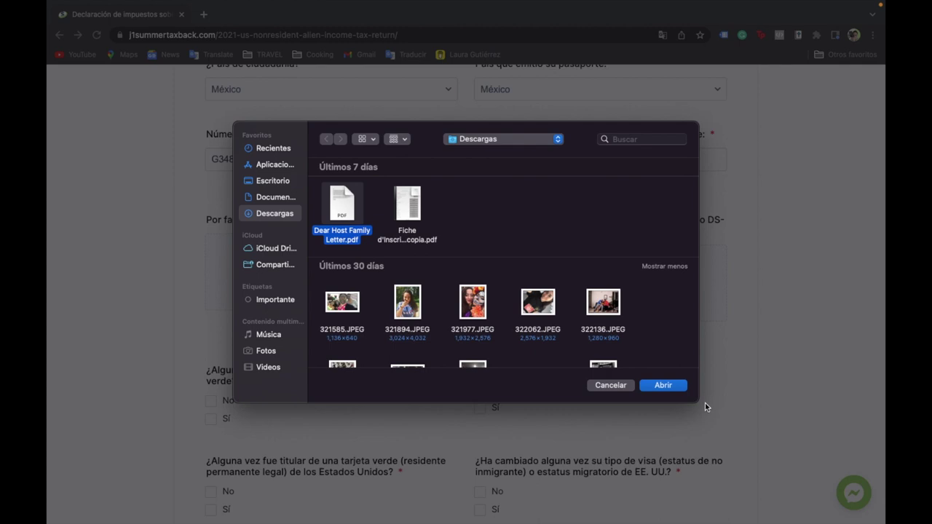
pyautogui.click(664, 386)
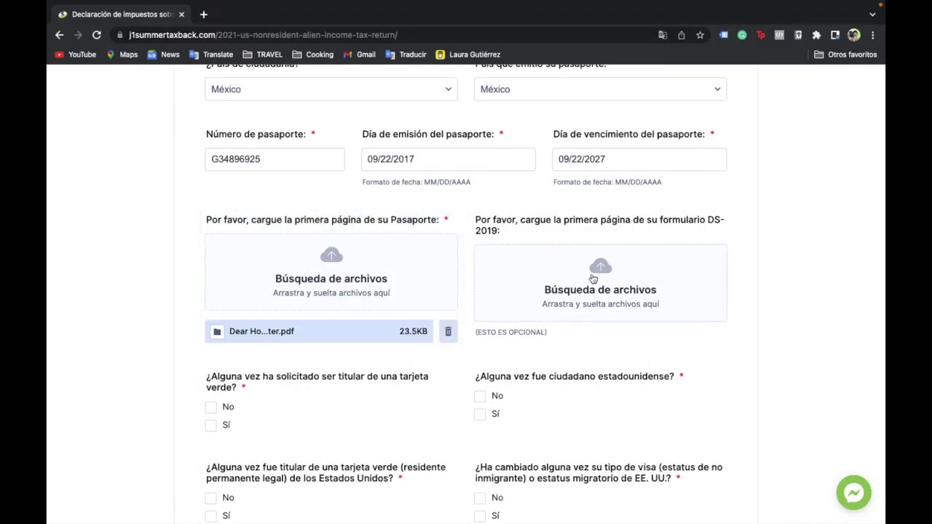
pyautogui.scroll(-1, 599, 277)
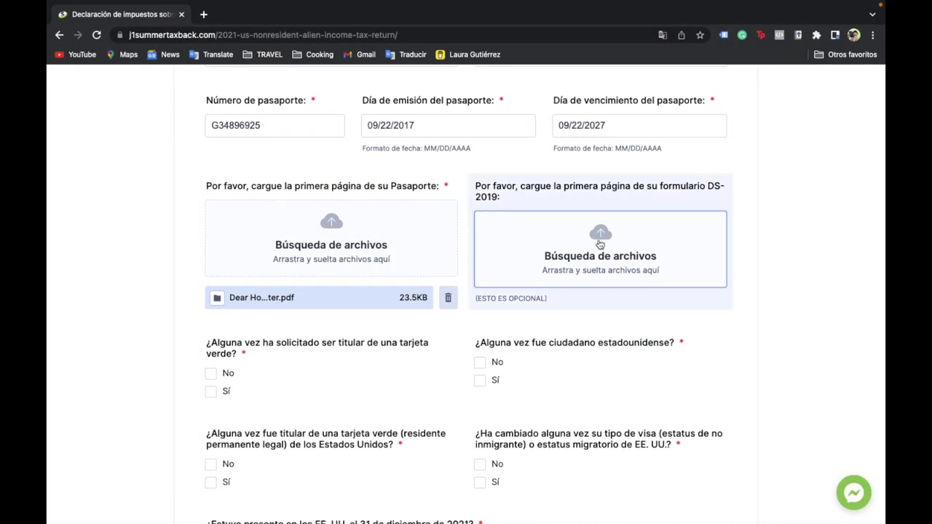
pyautogui.click(598, 242)
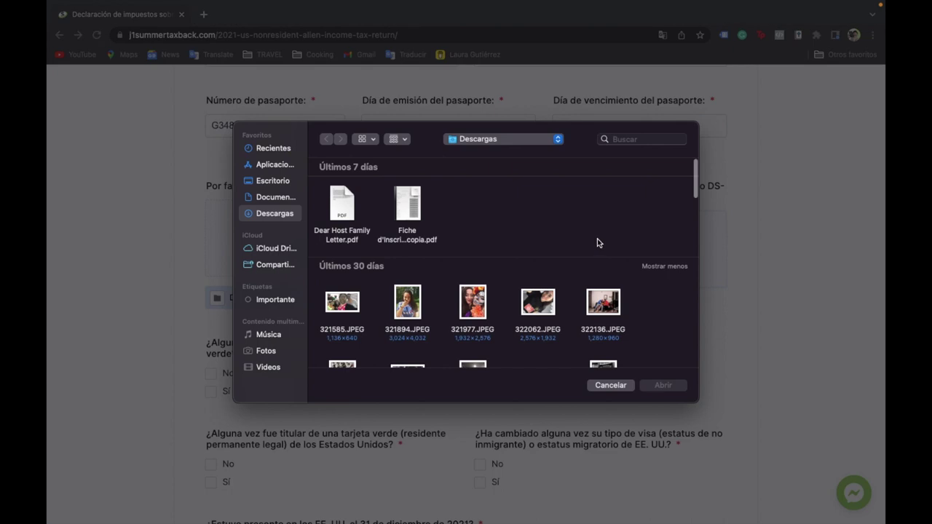
pyautogui.click(340, 206)
pyautogui.click(663, 386)
pyautogui.scroll(-4, 372, 345)
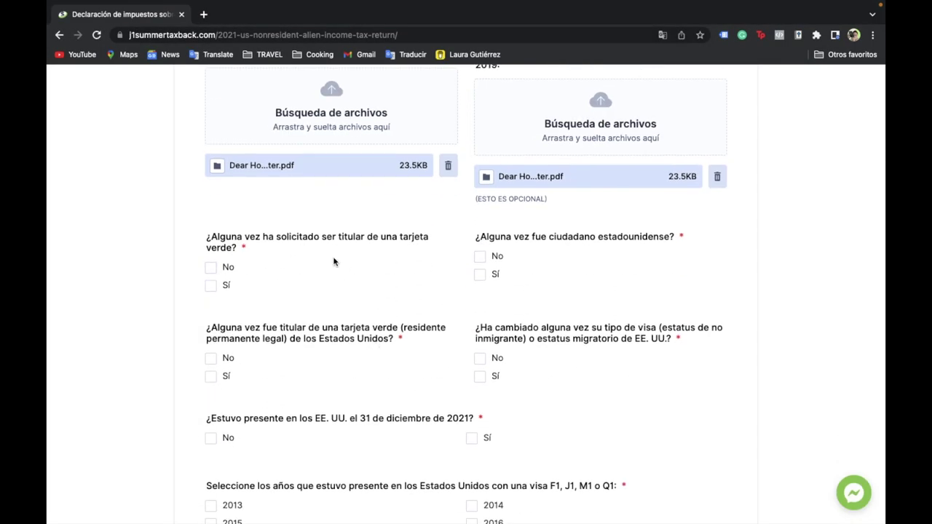
# - Answer No to the green card, US citizenship, green card holding and visa-change questions
pyautogui.scroll(-2, 335, 262)
pyautogui.click(210, 191)
pyautogui.click(480, 178)
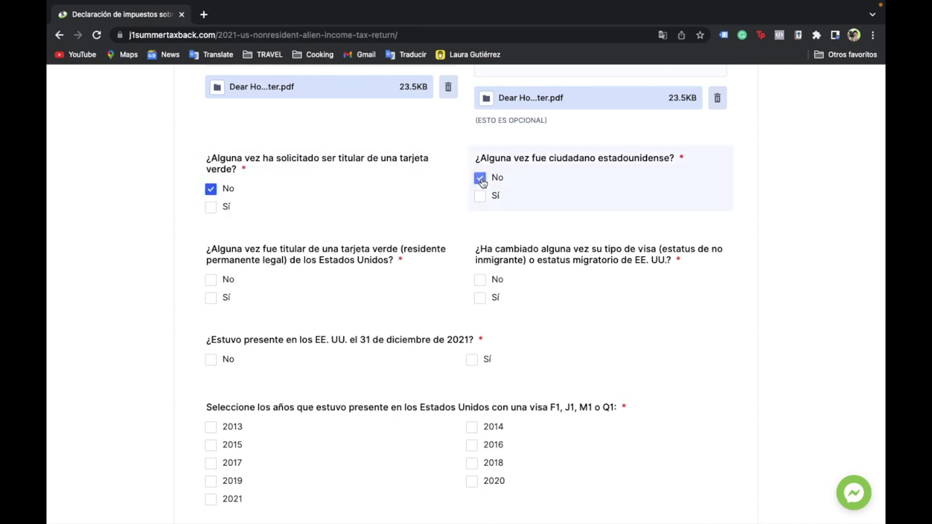
pyautogui.scroll(-2, 480, 182)
pyautogui.click(223, 221)
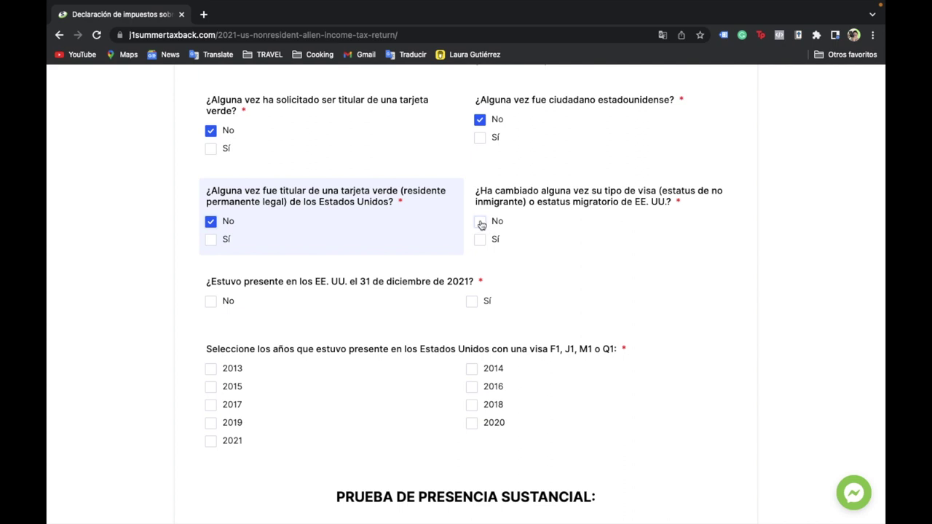
pyautogui.click(481, 222)
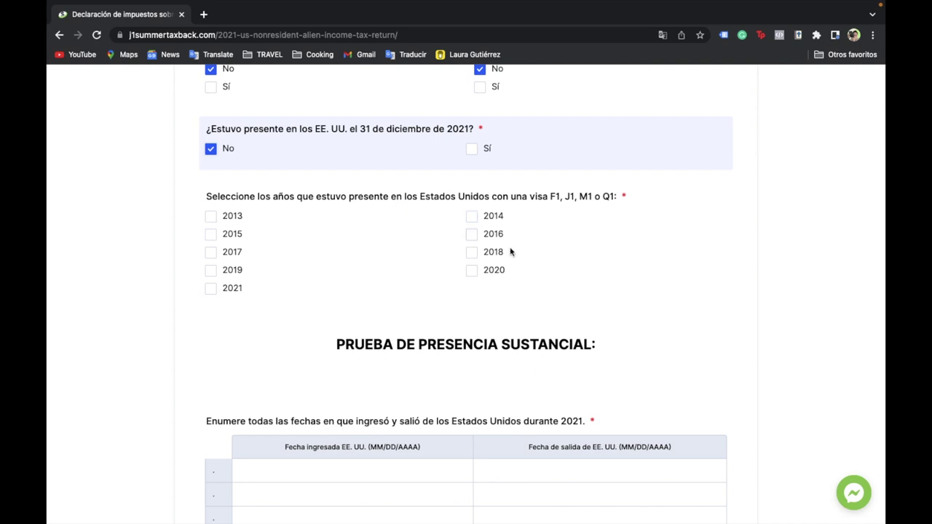
# - Tick 2021, 2019 and 2018 as the years present in the US on a visa
pyautogui.click(212, 290)
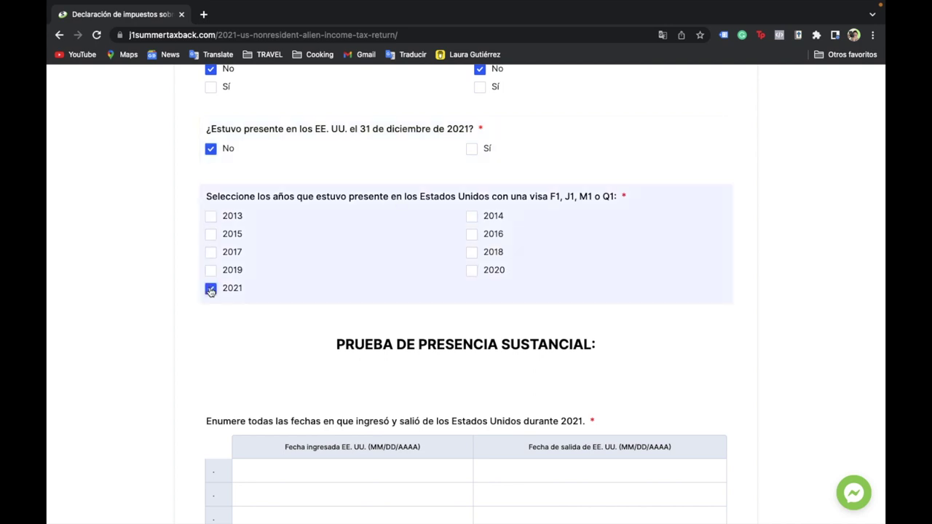
pyautogui.click(210, 272)
pyautogui.click(473, 255)
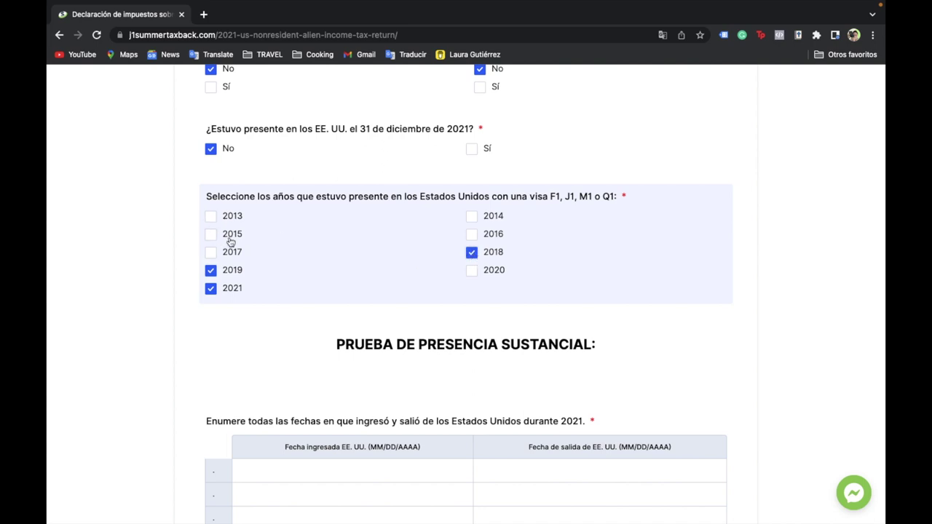
pyautogui.scroll(-4, 451, 167)
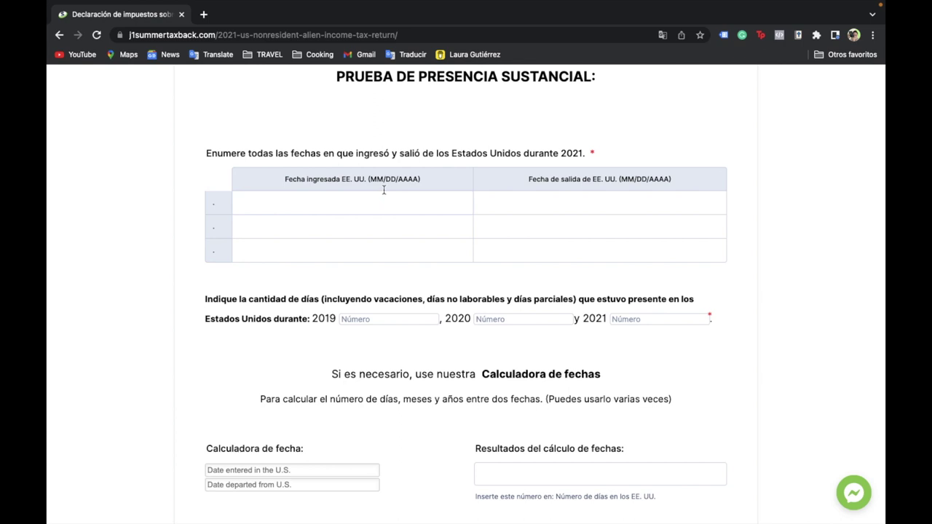
# - Enter 08/08/2021 as the first US departure date and 90 days present
pyautogui.scroll(-1, 518, 188)
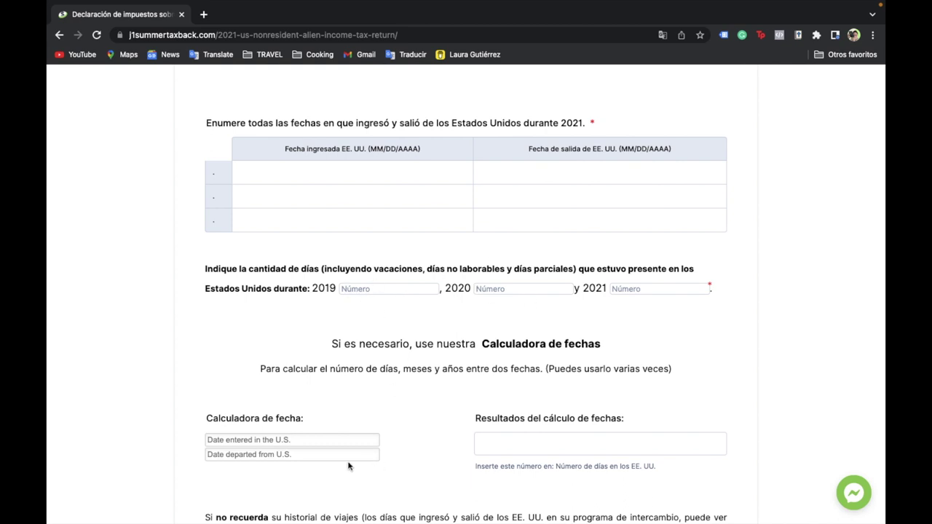
pyautogui.scroll(-1, 350, 466)
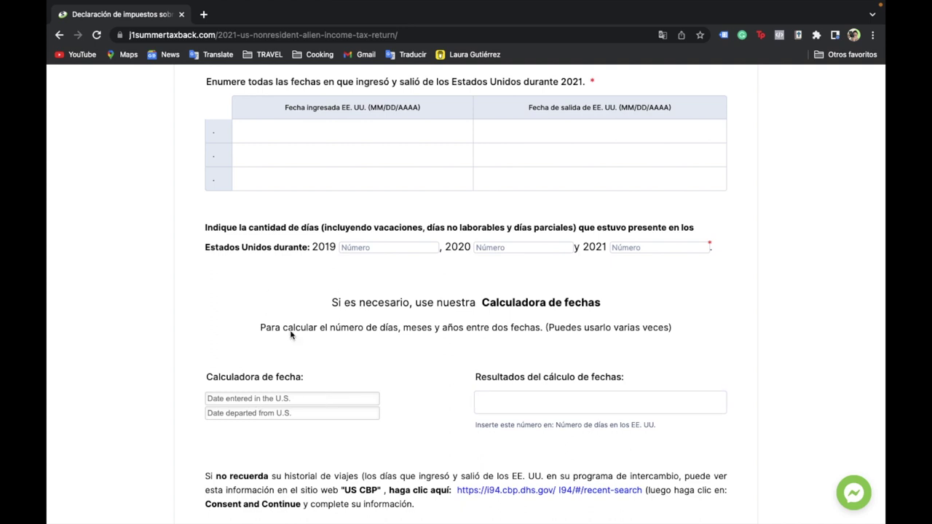
pyautogui.scroll(1, 326, 249)
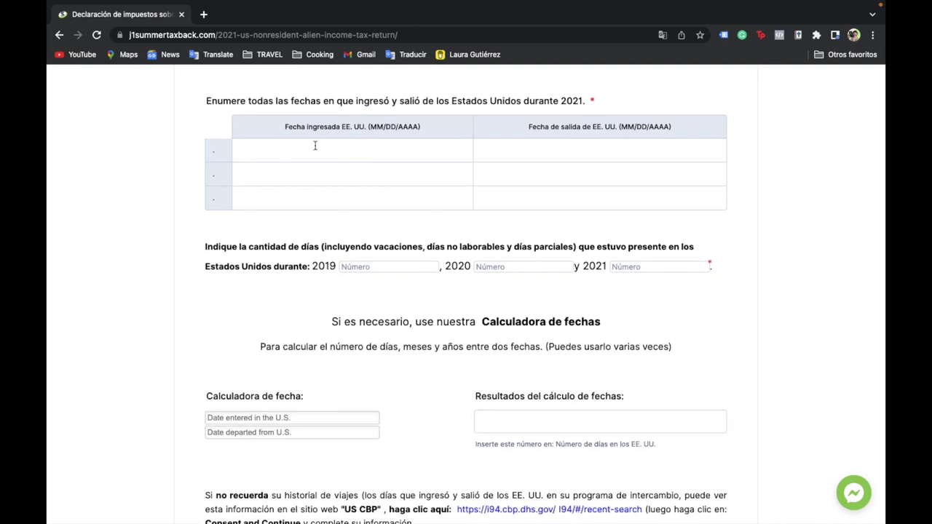
pyautogui.click(329, 155)
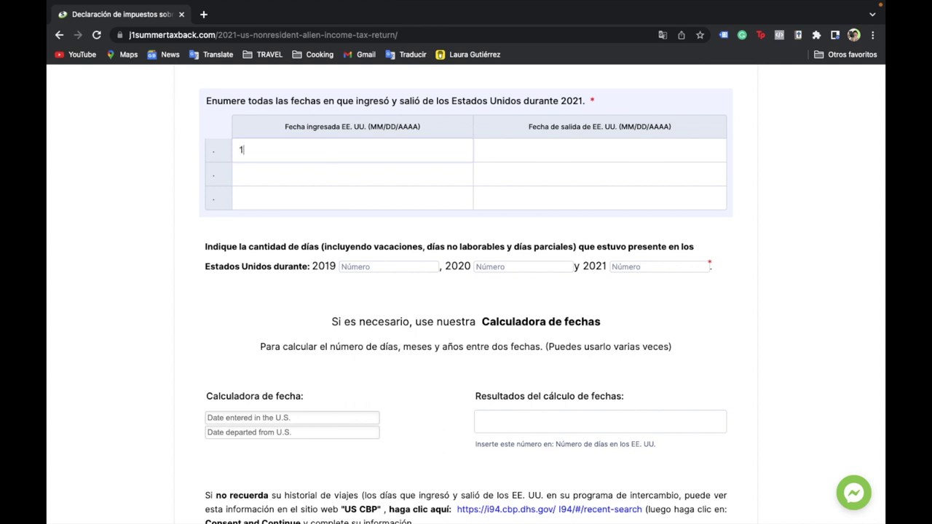
pyautogui.press('BackSpace')
pyautogui.press('BackSpace')
pyautogui.press('BackSpace')
pyautogui.click(582, 149)
pyautogui.write('08/08/2021')
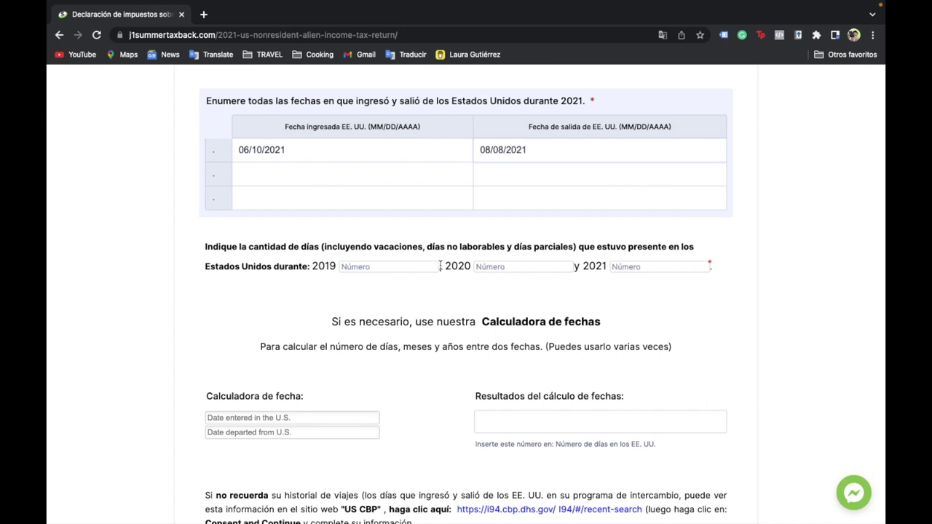
pyautogui.click(380, 267)
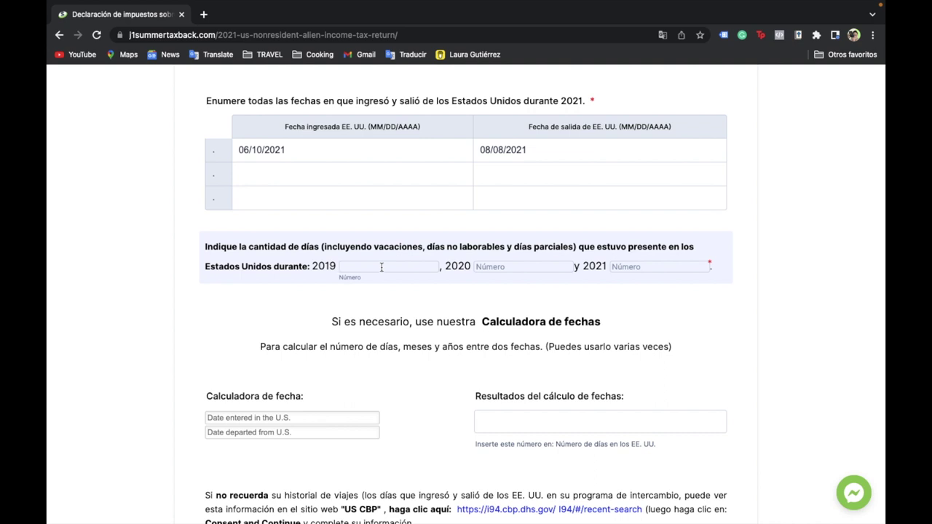
pyautogui.click(523, 266)
pyautogui.click(644, 267)
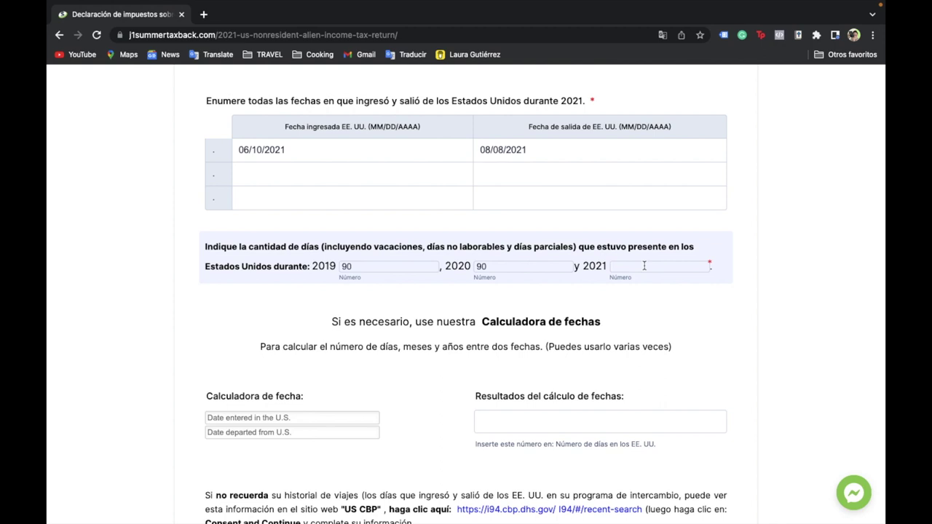
pyautogui.write('90')
# - Calculate the 59-day stay from 06/10/2021 to 08/08/2021 and correct the 2021 days-present value
pyautogui.click(323, 418)
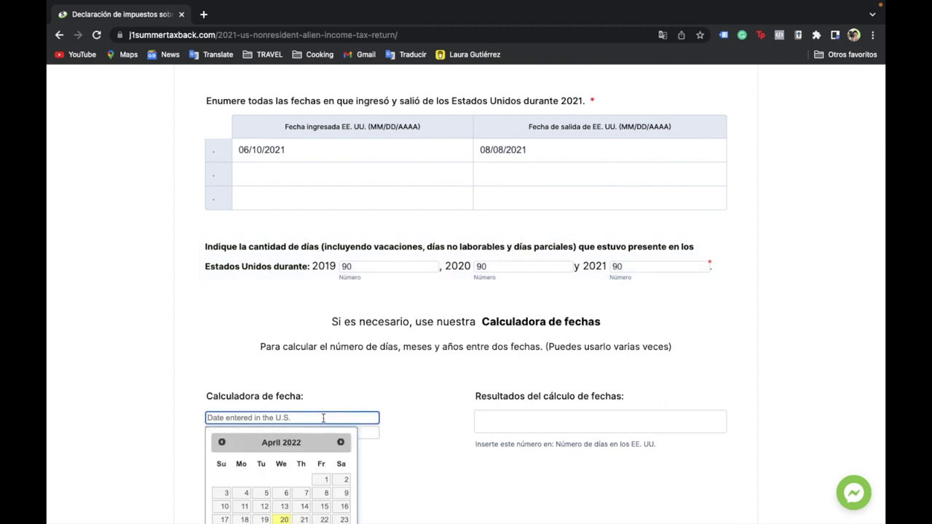
pyautogui.scroll(-3, 294, 448)
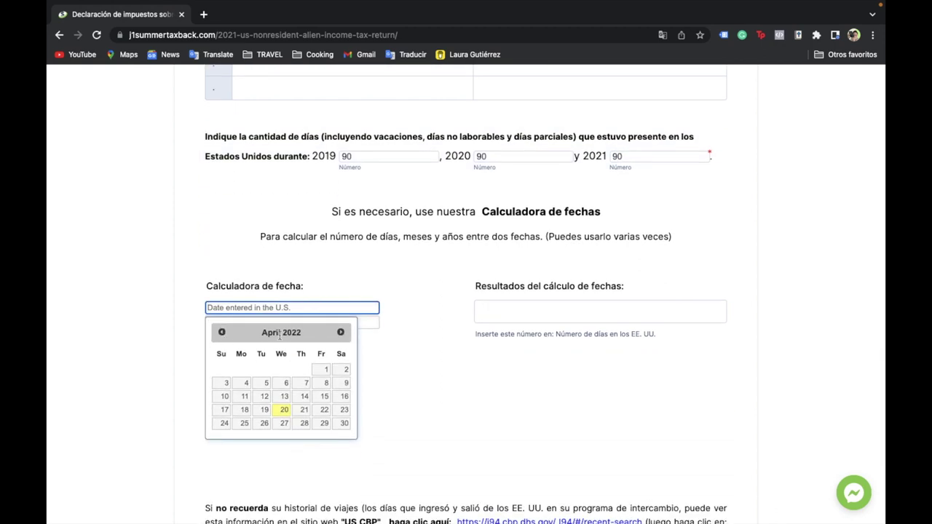
pyautogui.click(221, 332)
pyautogui.click(301, 383)
pyautogui.click(291, 350)
pyautogui.click(222, 374)
pyautogui.click(224, 426)
pyautogui.click(634, 184)
pyautogui.press('BackSpace')
pyautogui.press('BackSpace')
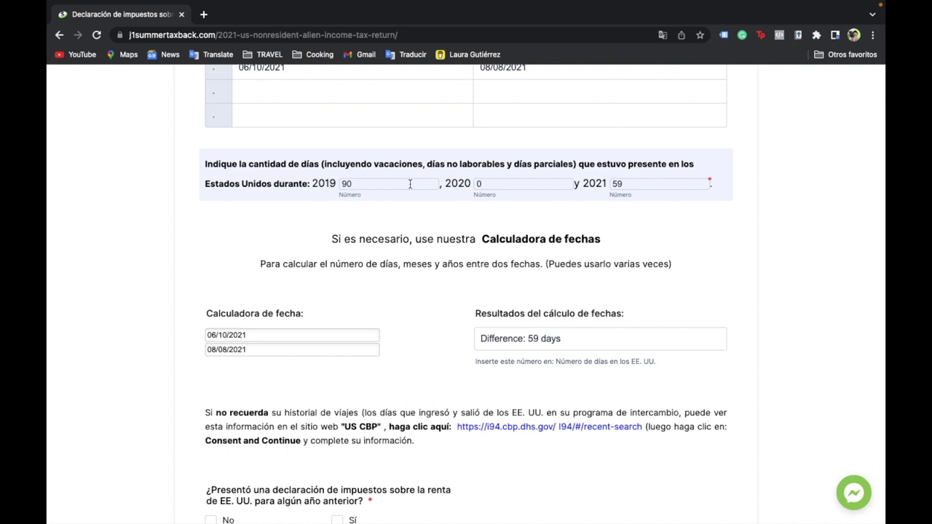
pyautogui.scroll(-3, 288, 345)
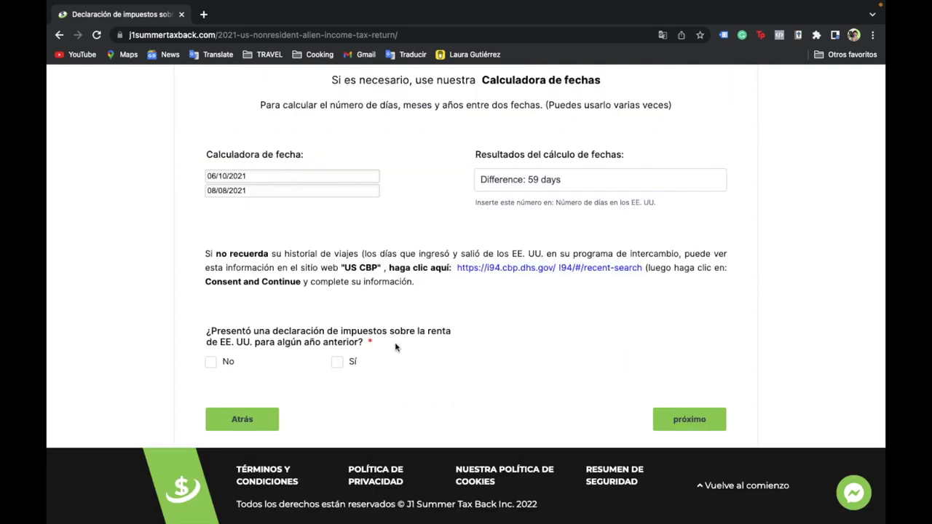
# - Answer only No to filing a previous US return and continue past the non-resident alien result
pyautogui.click(336, 362)
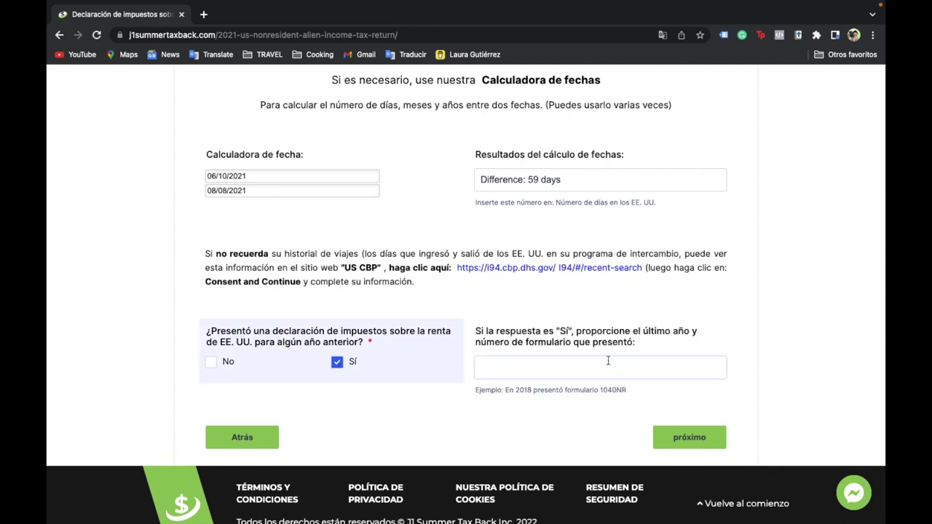
pyautogui.click(210, 362)
pyautogui.click(338, 364)
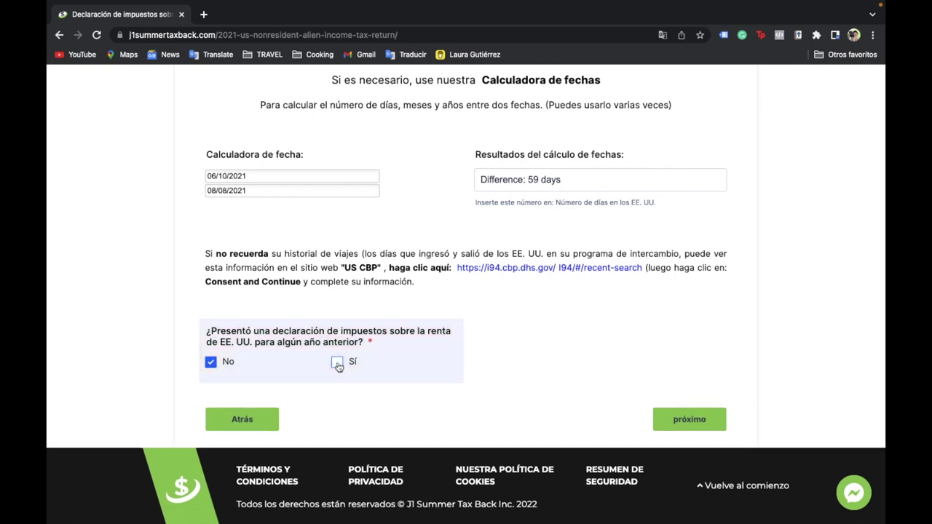
pyautogui.click(690, 420)
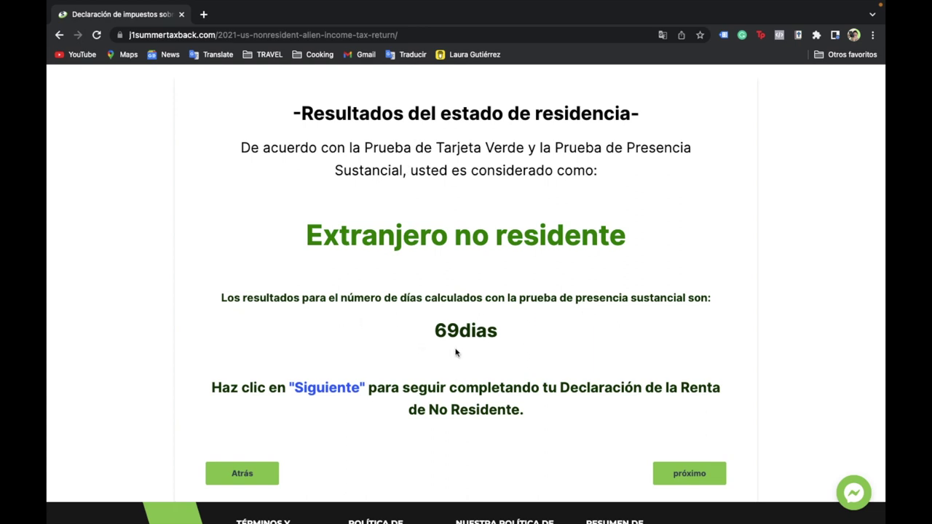
pyautogui.scroll(-1, 410, 381)
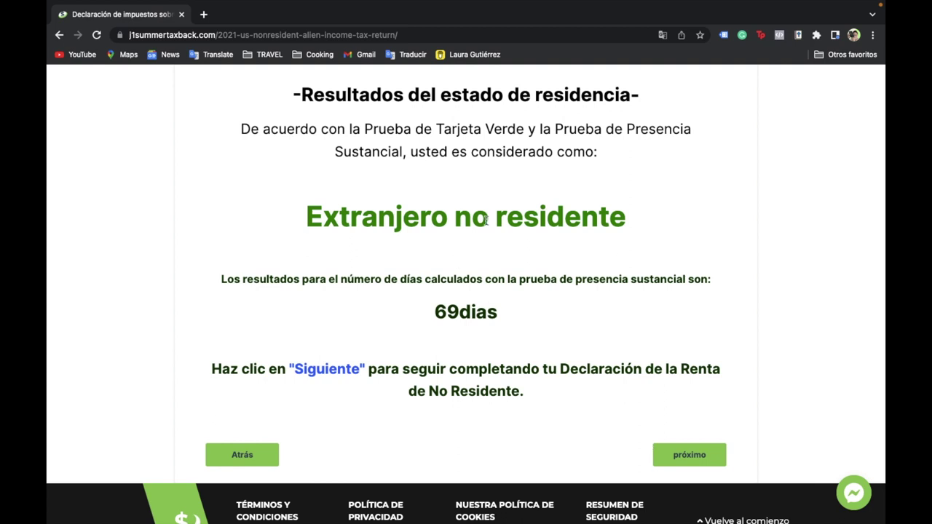
pyautogui.click(680, 456)
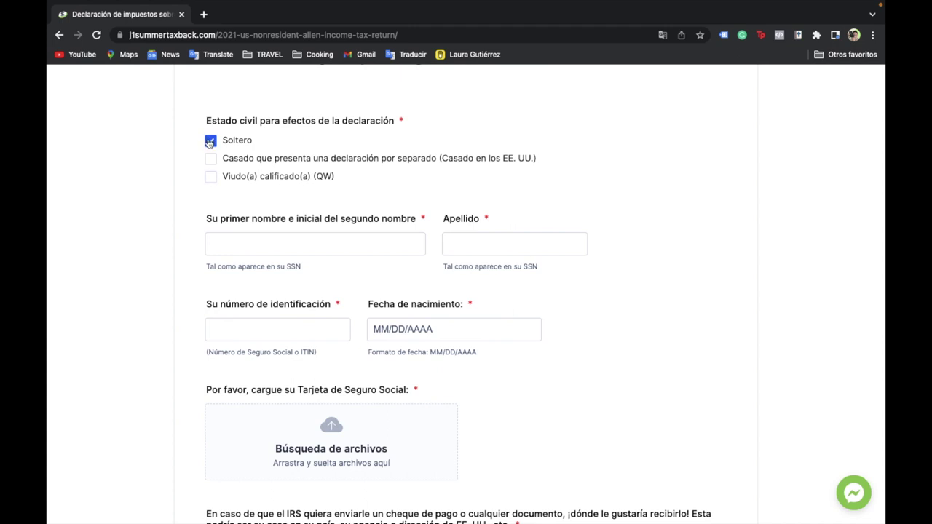
# - Enter the filer's first name, surname, identification number and birth date
pyautogui.click(246, 249)
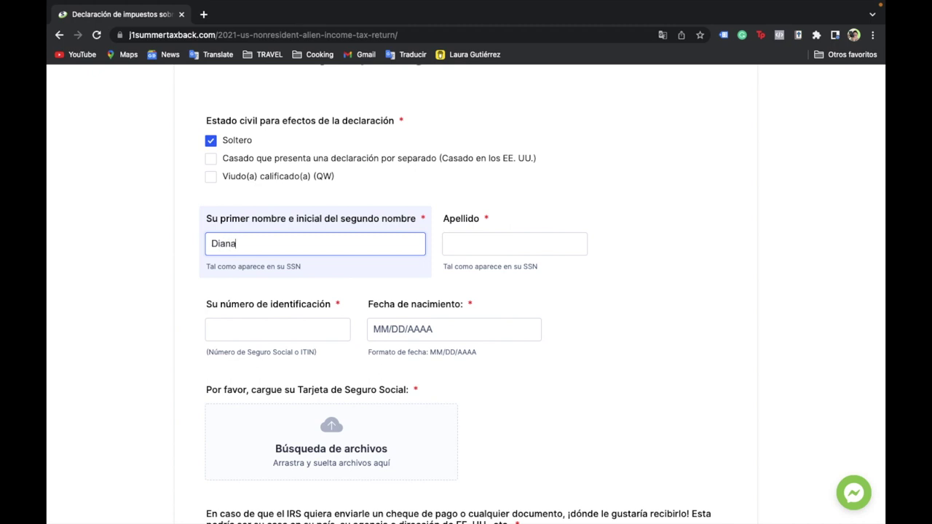
pyautogui.click(498, 247)
pyautogui.write('Gutierrez')
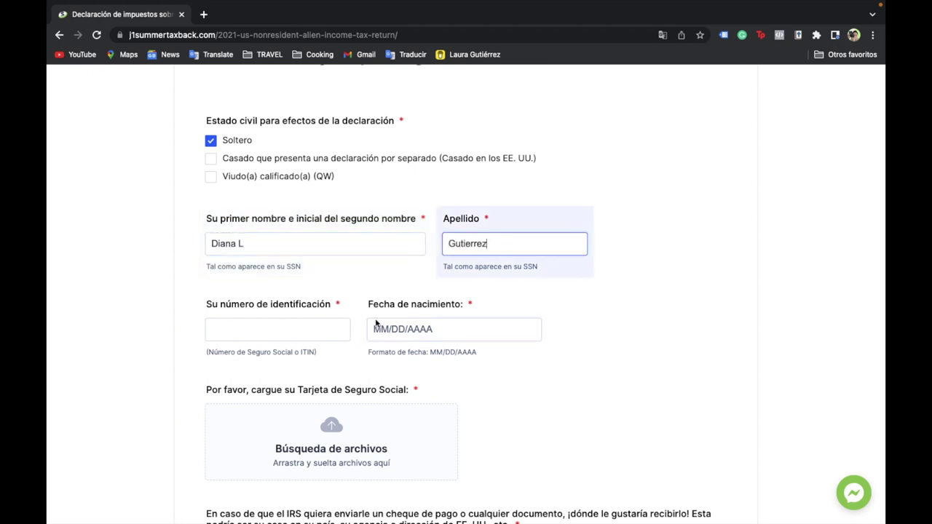
pyautogui.scroll(-1, 297, 329)
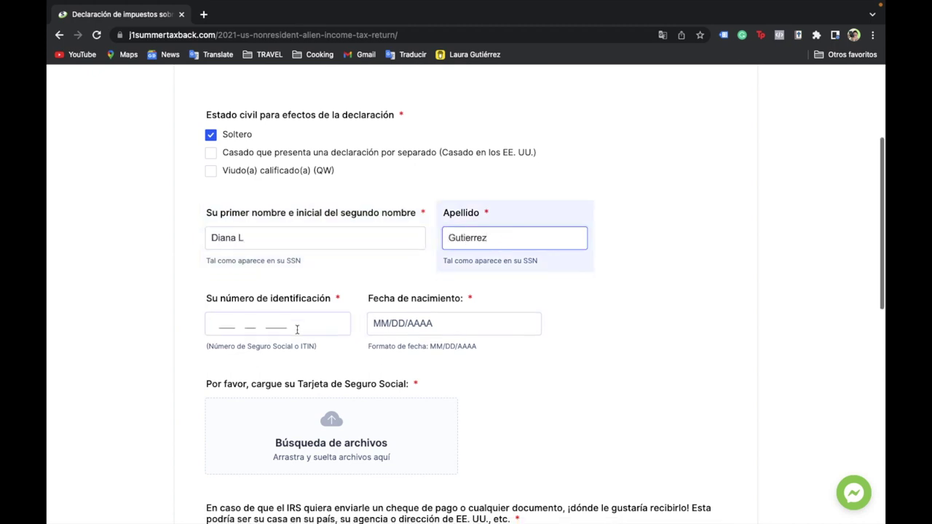
pyautogui.click(224, 295)
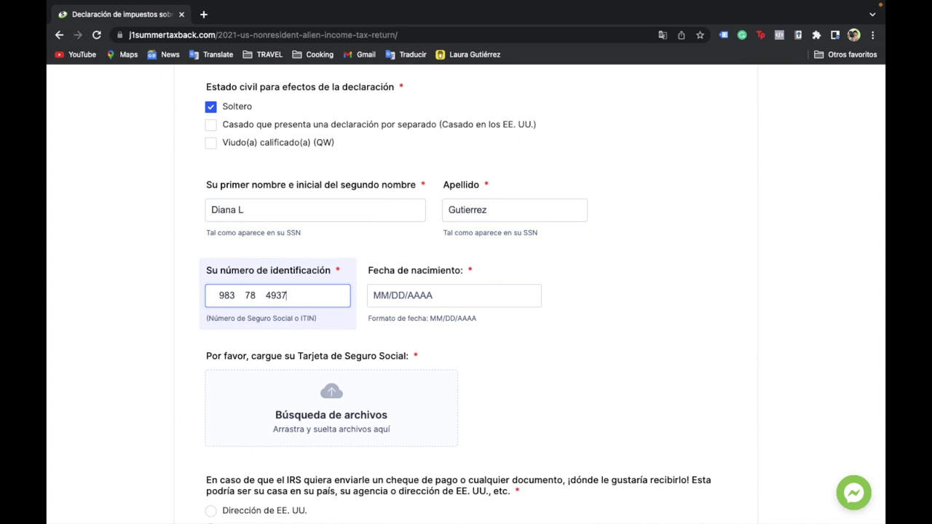
pyautogui.click(378, 297)
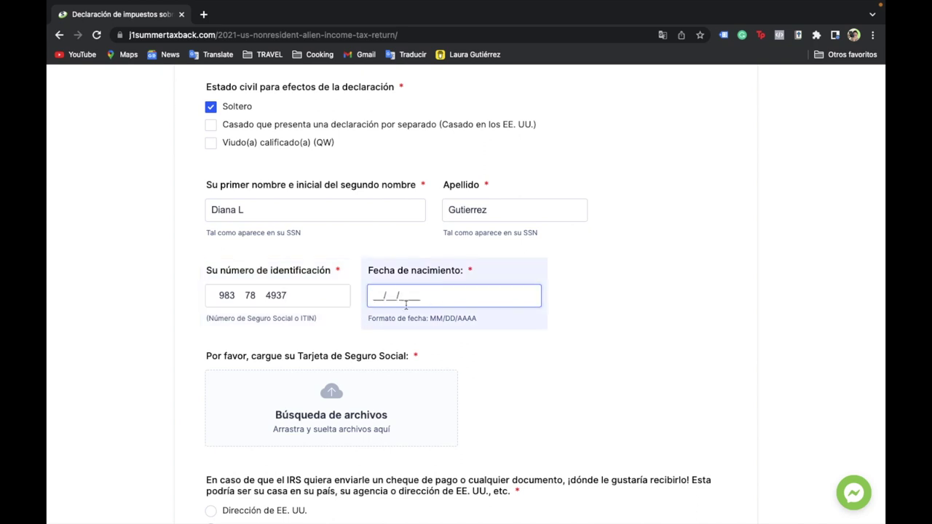
pyautogui.write('08/23/2027')
# - Attach Dear Host Family Letter.pdf as the Social Security card upload
pyautogui.scroll(-3, 342, 290)
pyautogui.click(342, 289)
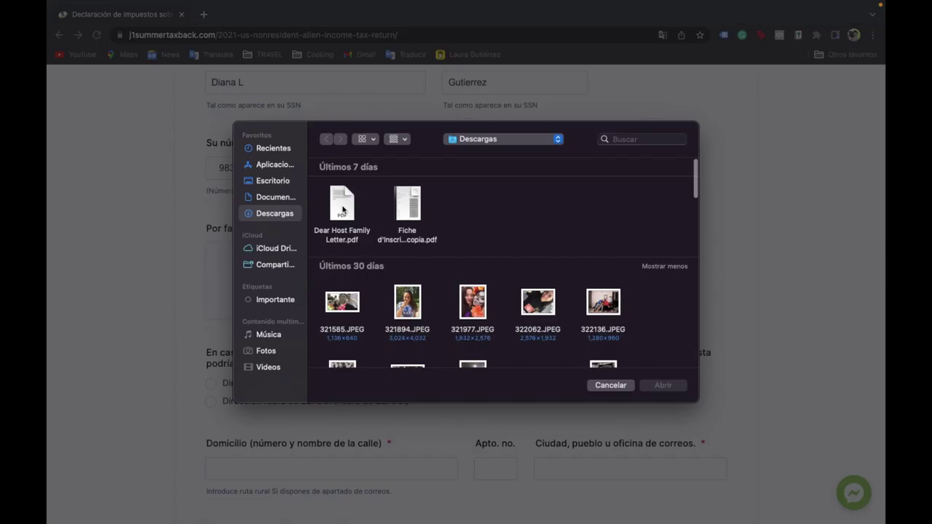
pyautogui.click(343, 208)
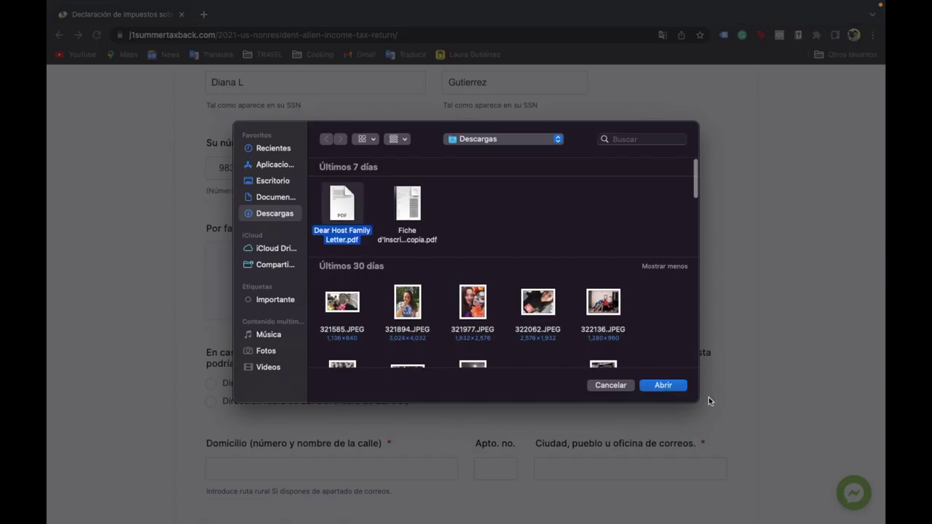
pyautogui.click(676, 391)
pyautogui.scroll(-5, 493, 319)
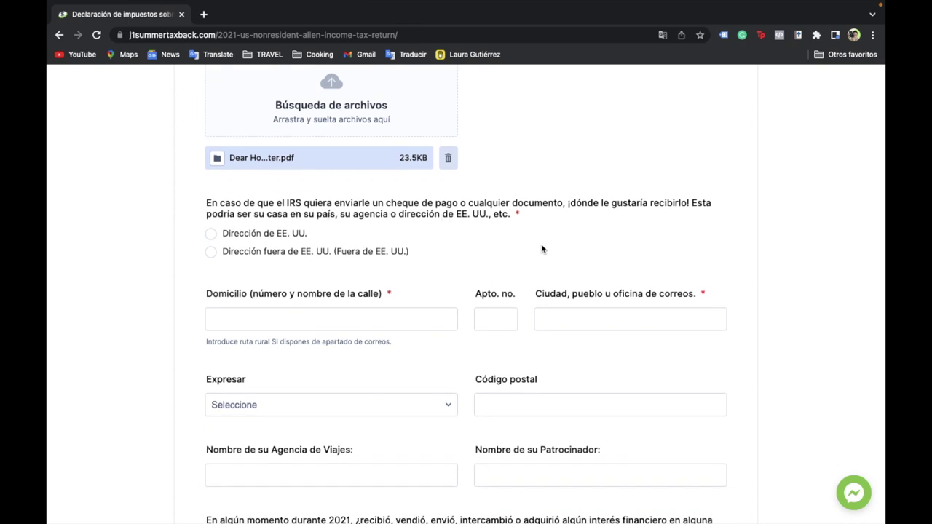
# - Choose a US mailing address and fill in its street, city, Pensilvania state and postal code
pyautogui.click(211, 235)
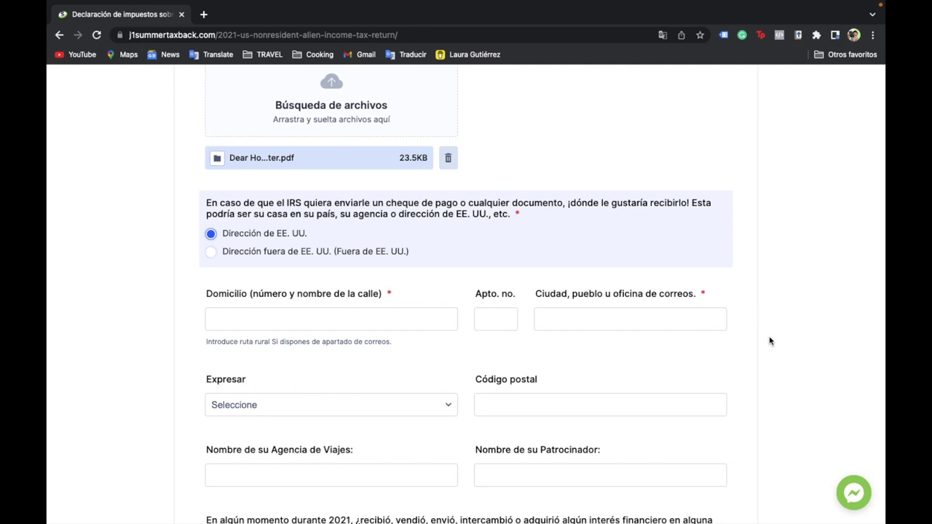
pyautogui.scroll(-2, 770, 341)
pyautogui.click(381, 230)
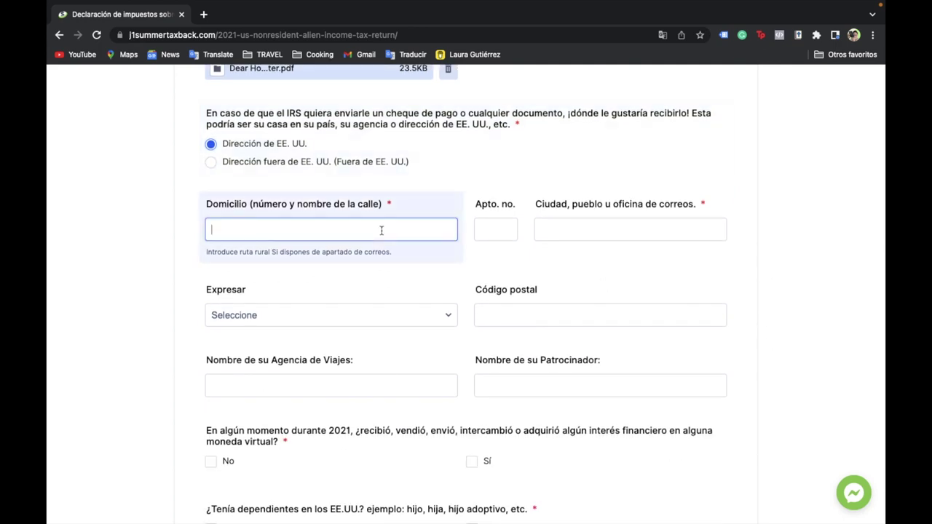
pyautogui.click(576, 230)
pyautogui.write('Philadelphia')
pyautogui.scroll(-2, 295, 291)
pyautogui.click(295, 244)
pyautogui.scroll(-3, 279, 409)
pyautogui.click(278, 496)
pyautogui.press('Tab')
pyautogui.write('9')
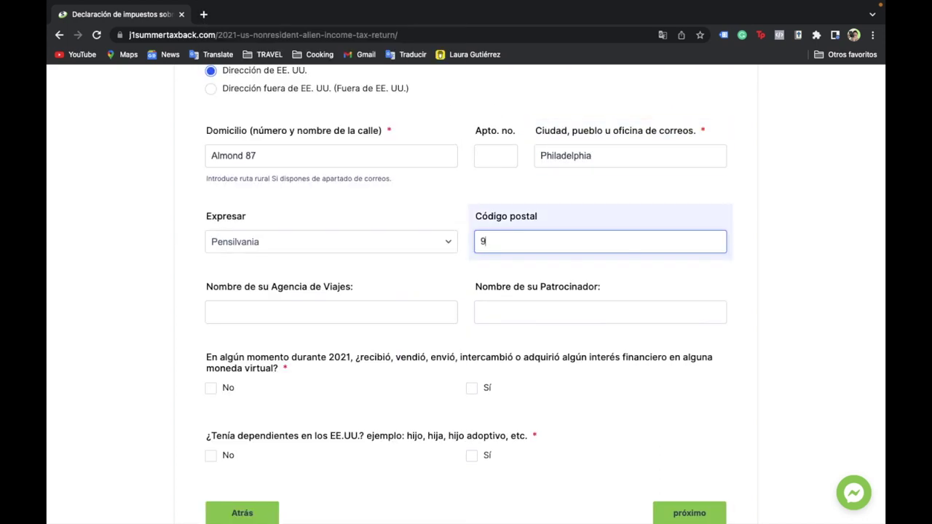
pyautogui.write('6290')
pyautogui.scroll(-1, 403, 269)
# - Enter IENA as travel agency and sponsor, answer No to crypto and dependents, and continue
pyautogui.click(403, 269)
pyautogui.write('IENA')
pyautogui.press('Tab')
pyautogui.write('IENA')
pyautogui.scroll(-1, 320, 284)
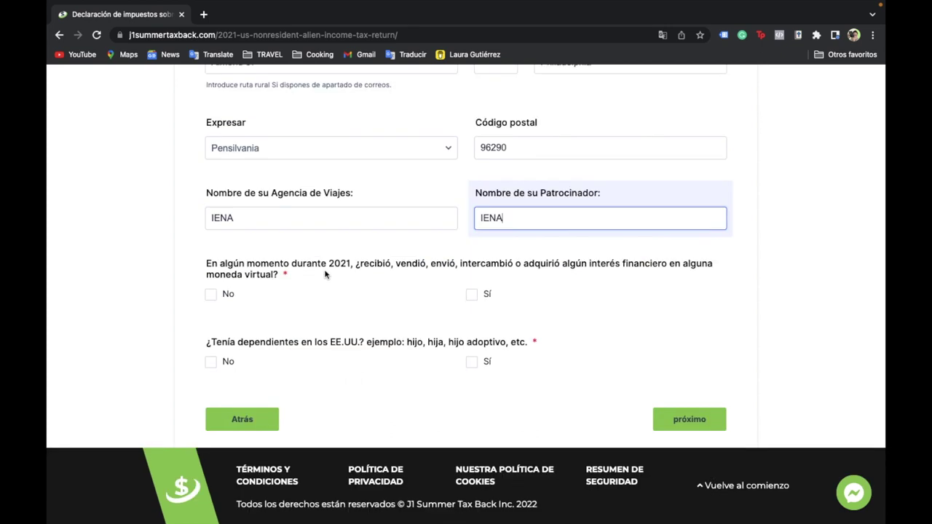
pyautogui.click(211, 294)
pyautogui.click(210, 361)
pyautogui.click(687, 419)
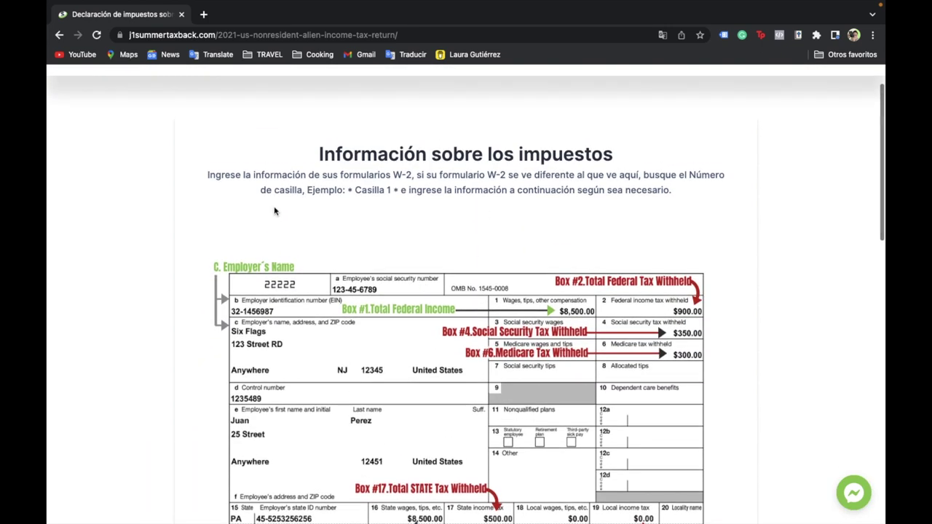
pyautogui.scroll(-1, 549, 261)
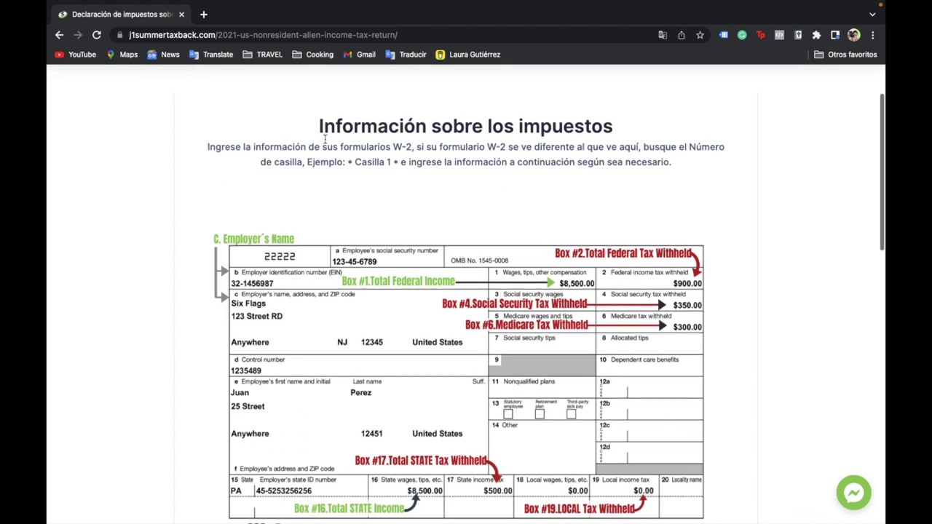
pyautogui.scroll(-1, 387, 284)
pyautogui.scroll(-2, 387, 284)
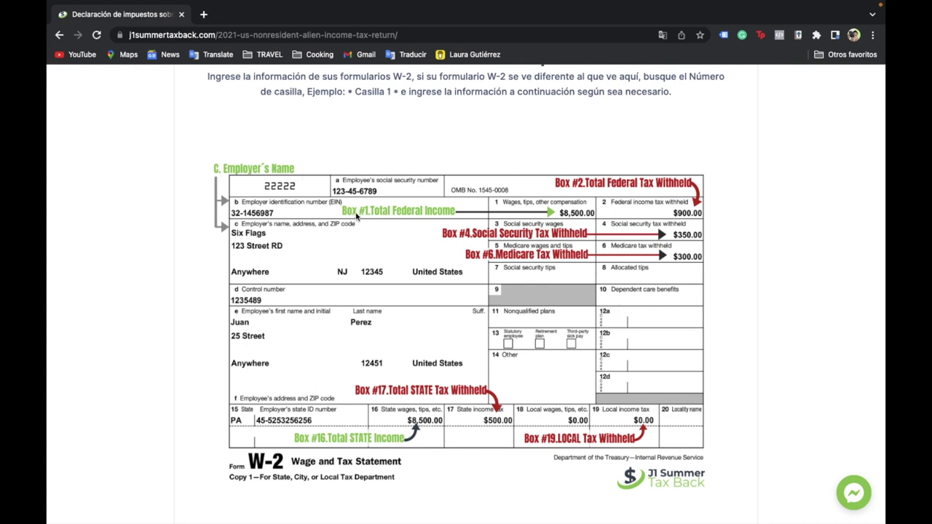
pyautogui.scroll(1, 542, 261)
pyautogui.scroll(-5, 542, 261)
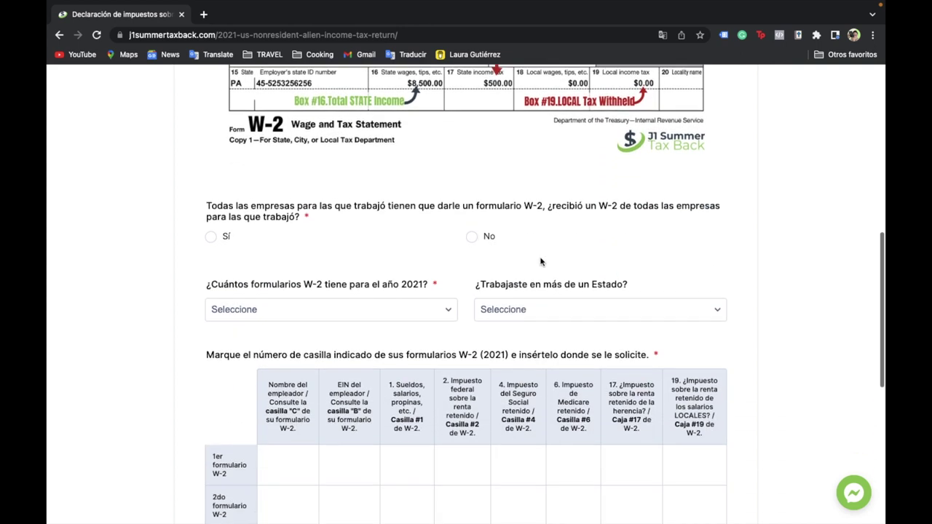
pyautogui.scroll(-3, 333, 308)
pyautogui.scroll(-2, 349, 417)
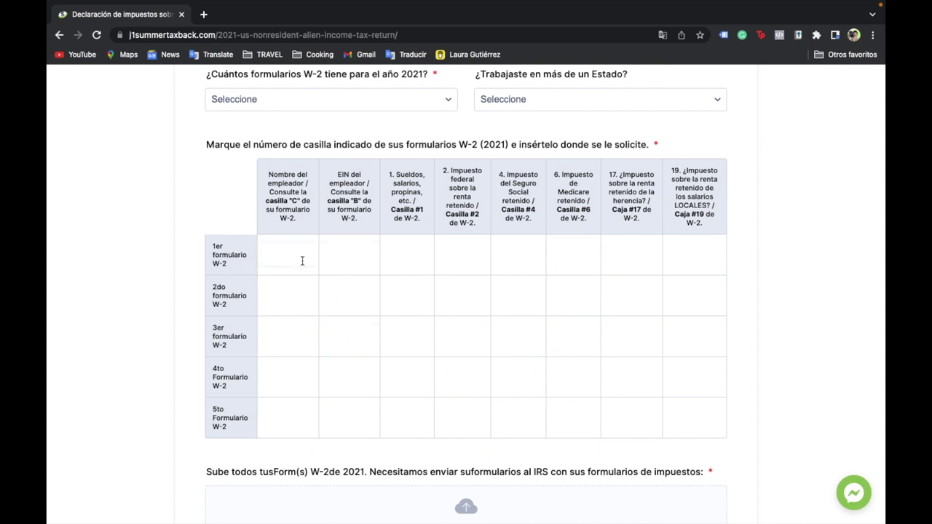
pyautogui.scroll(1, 281, 254)
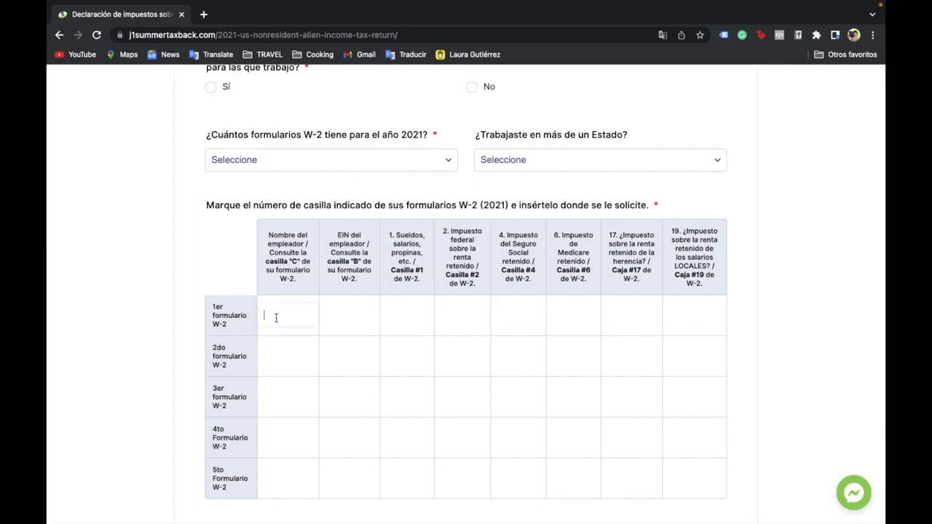
pyautogui.scroll(1, 294, 280)
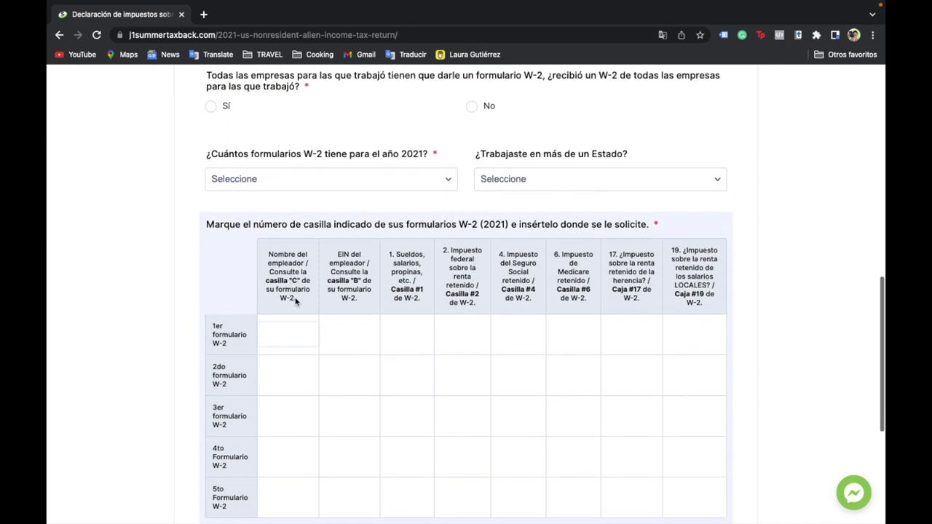
pyautogui.scroll(5, 295, 302)
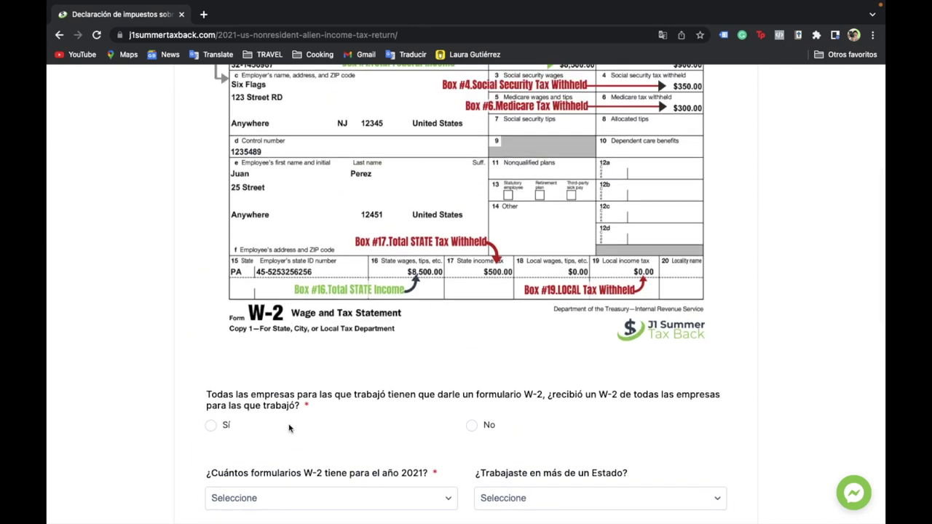
pyautogui.scroll(-2, 273, 411)
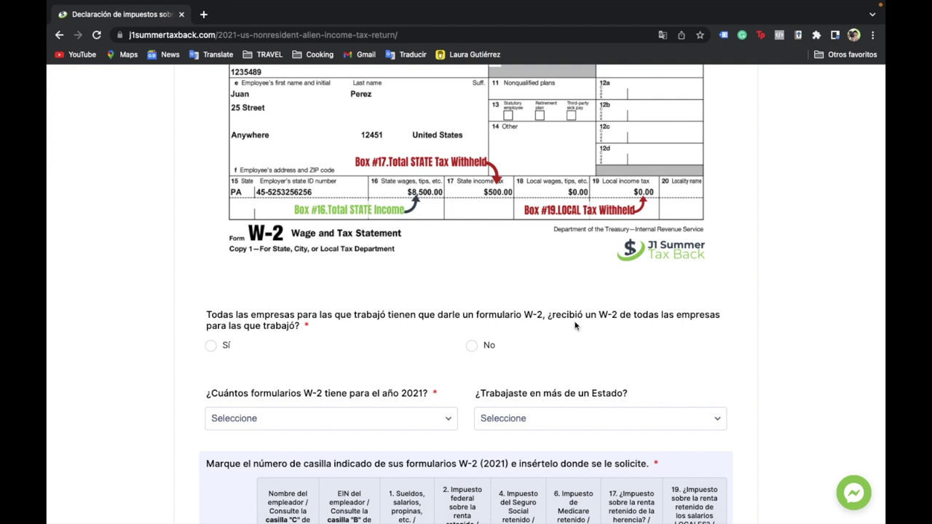
pyautogui.scroll(-1, 641, 326)
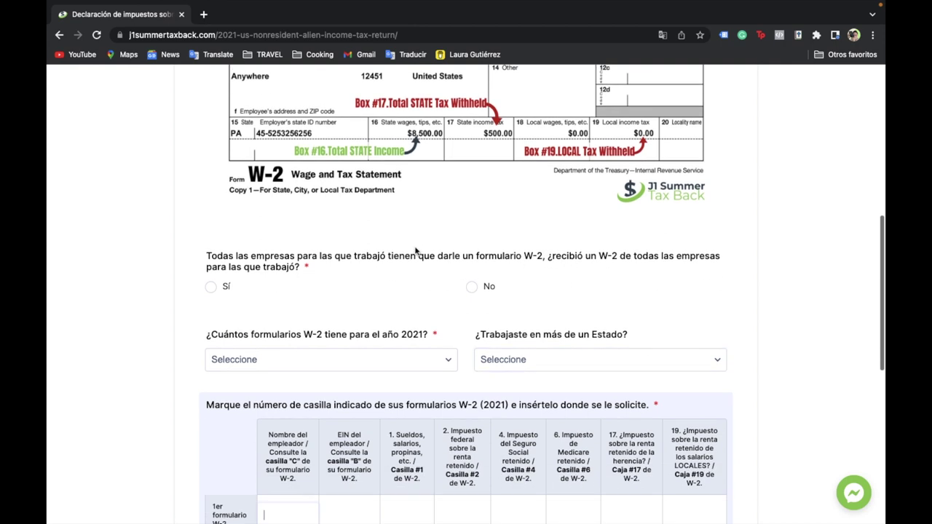
# - Answer Sí to receiving every W-2, report 1 W-2 form for 2021 and work in only one state
pyautogui.click(210, 287)
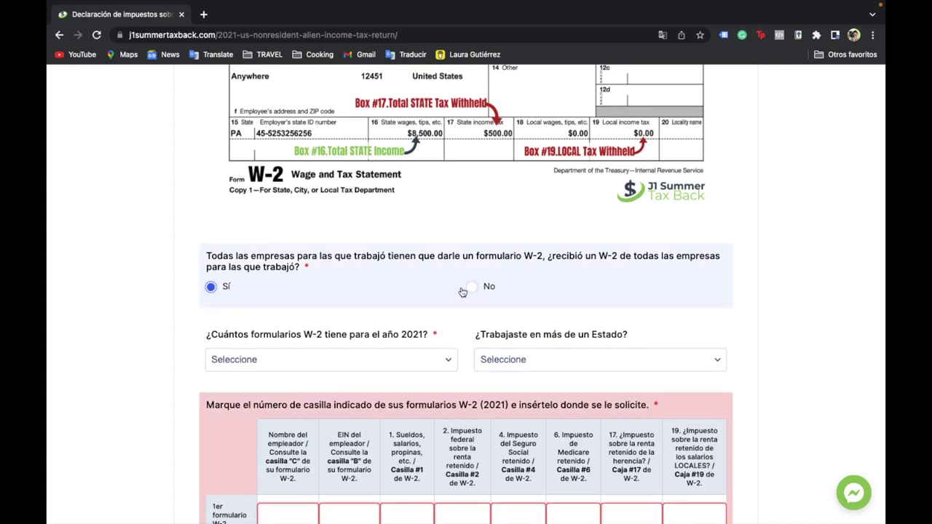
pyautogui.scroll(-2, 463, 292)
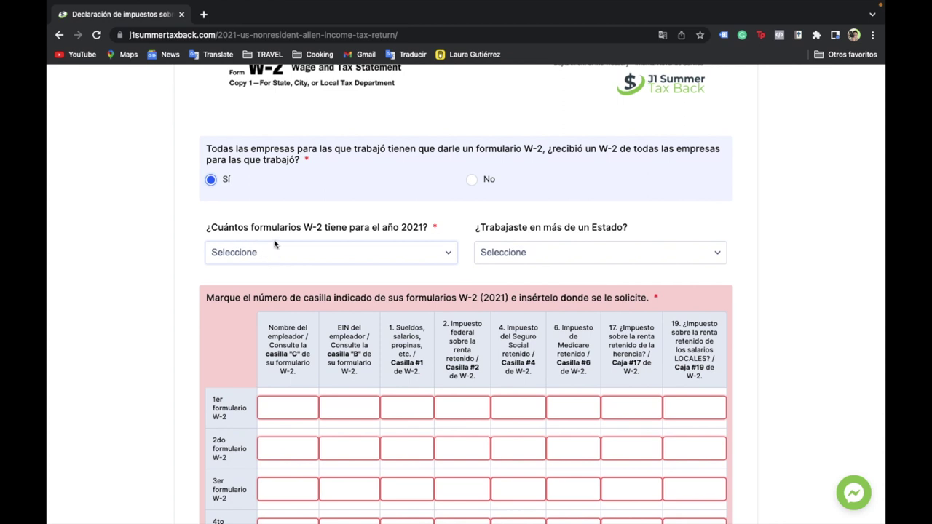
pyautogui.scroll(1, 337, 174)
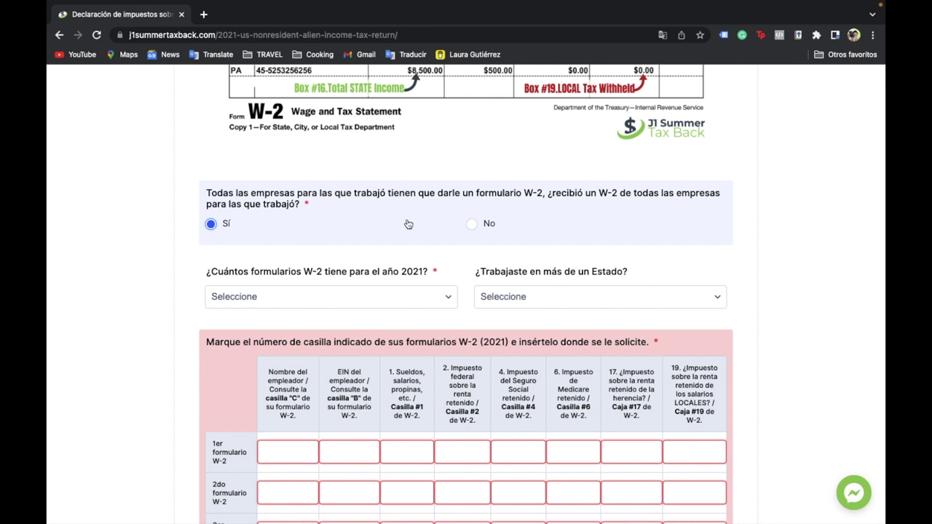
pyautogui.scroll(-2, 379, 292)
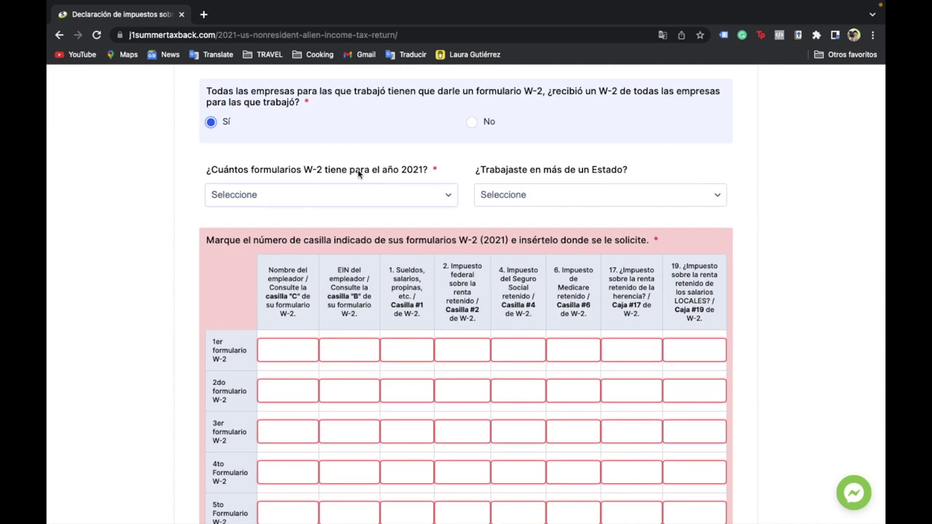
pyautogui.click(446, 198)
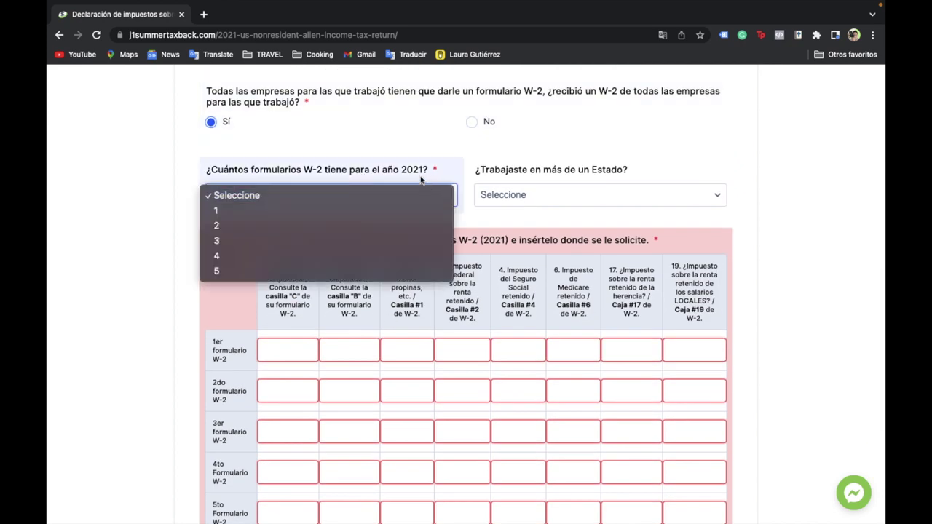
pyautogui.click(216, 210)
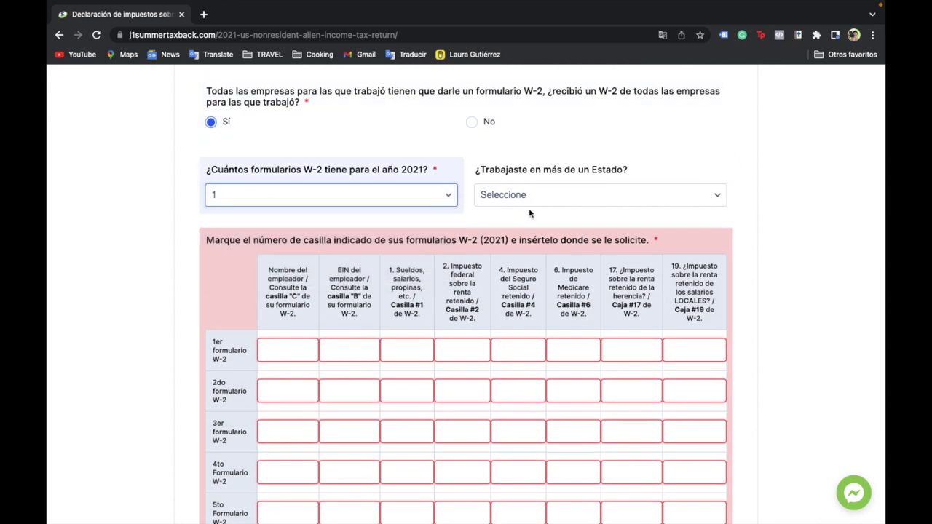
pyautogui.click(523, 197)
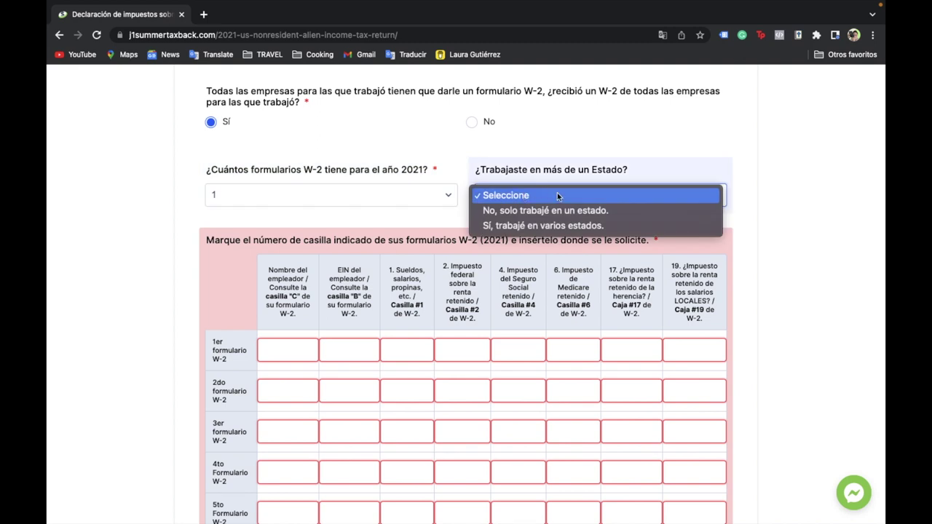
pyautogui.click(555, 211)
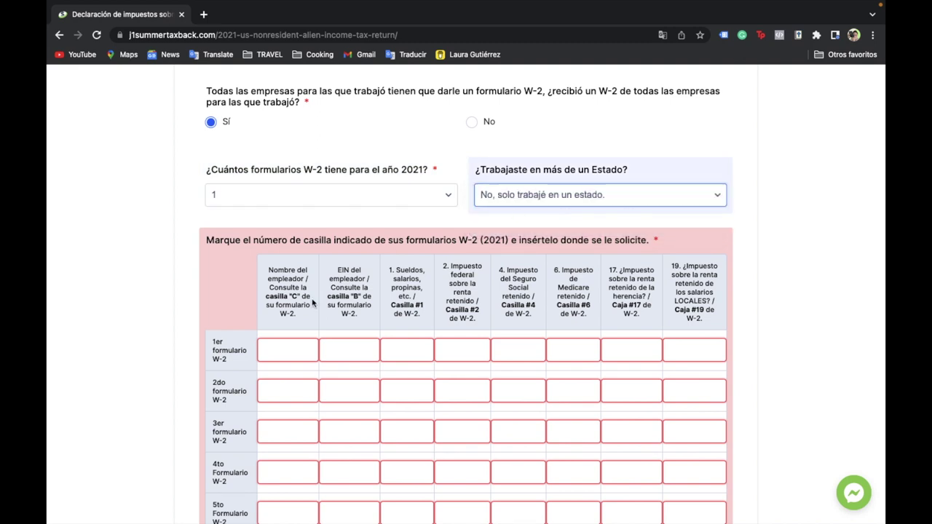
pyautogui.scroll(-2, 308, 304)
pyautogui.click(285, 277)
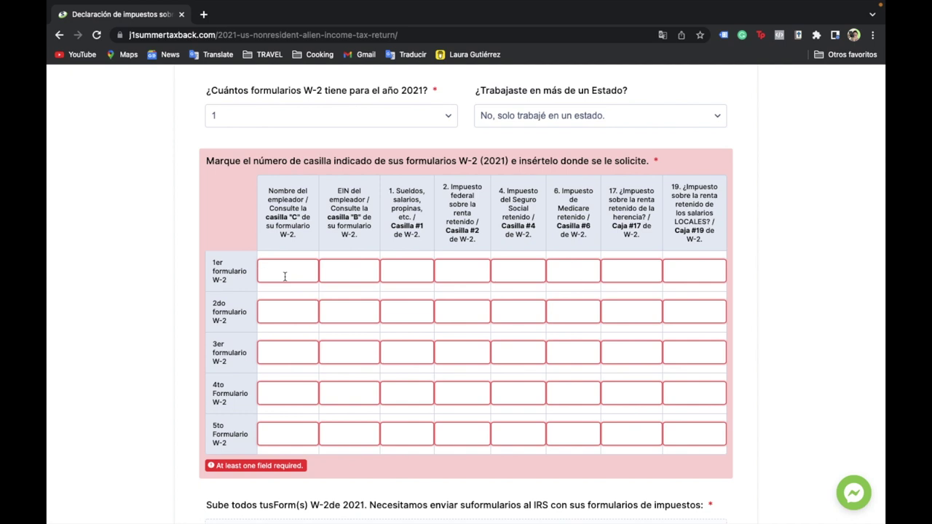
# - Fill the first W-2 row with employer Six Flags and the employer's EIN
pyautogui.scroll(5, 285, 277)
pyautogui.scroll(-4, 285, 276)
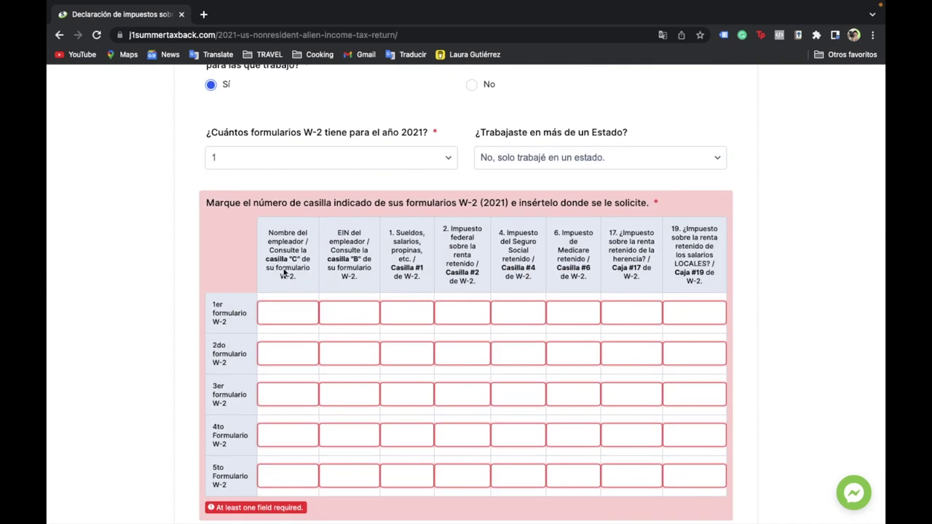
pyautogui.scroll(5, 297, 276)
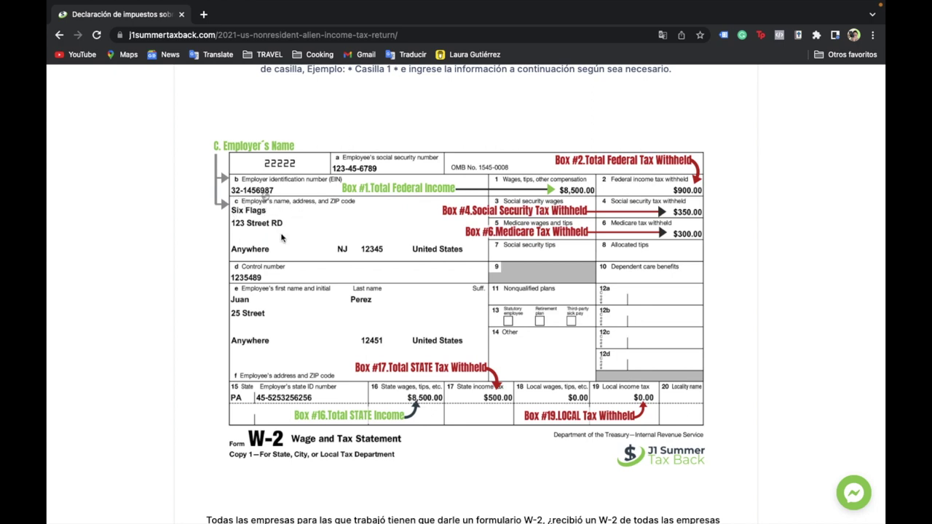
pyautogui.scroll(-10, 284, 242)
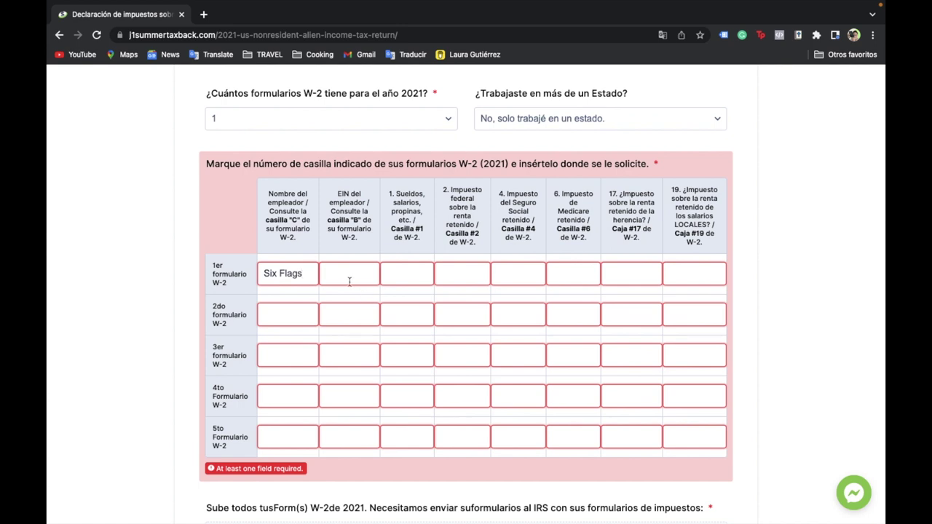
pyautogui.scroll(10, 348, 280)
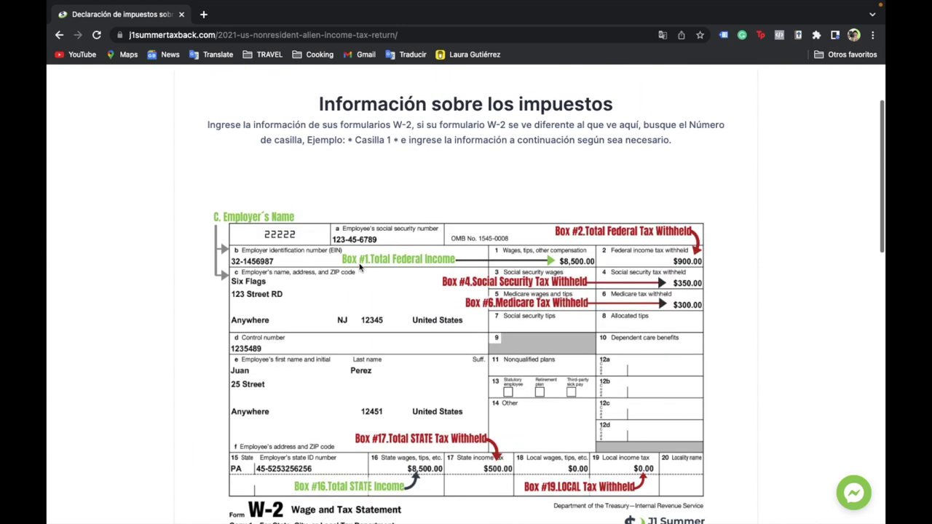
pyautogui.scroll(-2, 347, 280)
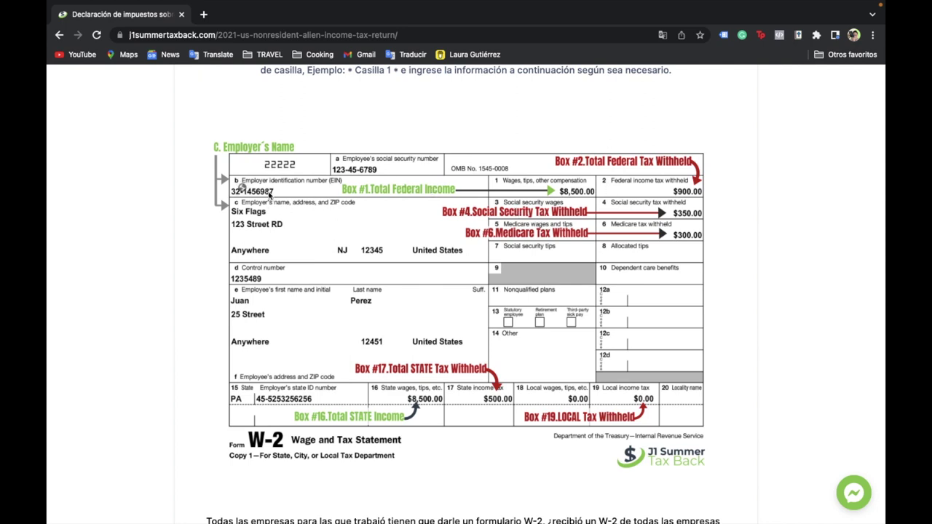
pyautogui.scroll(-5, 234, 198)
pyautogui.press('BackSpace')
pyautogui.write('56987')
pyautogui.scroll(-2, 410, 397)
pyautogui.click(410, 397)
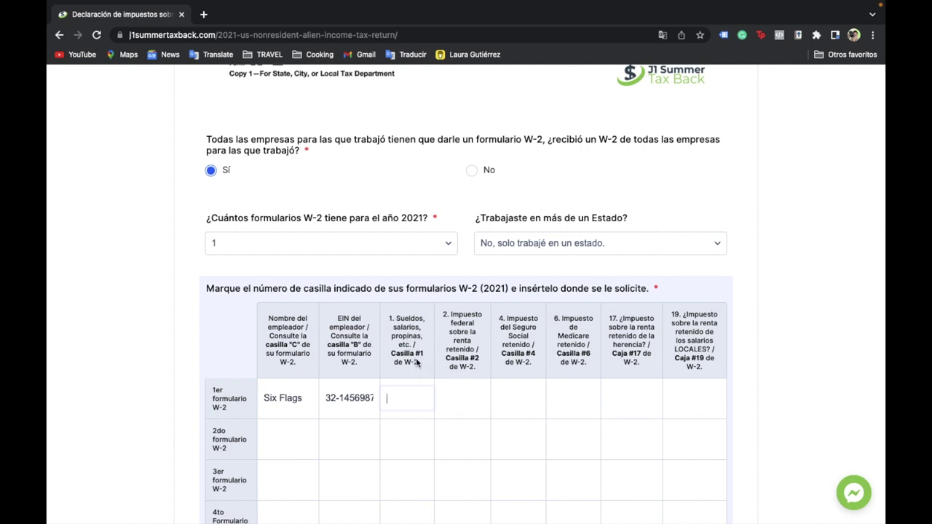
# - Enter Box 1 wages of 8500 in the first W-2 row
pyautogui.scroll(1, 412, 364)
pyautogui.scroll(6, 411, 362)
pyautogui.scroll(-2, 470, 400)
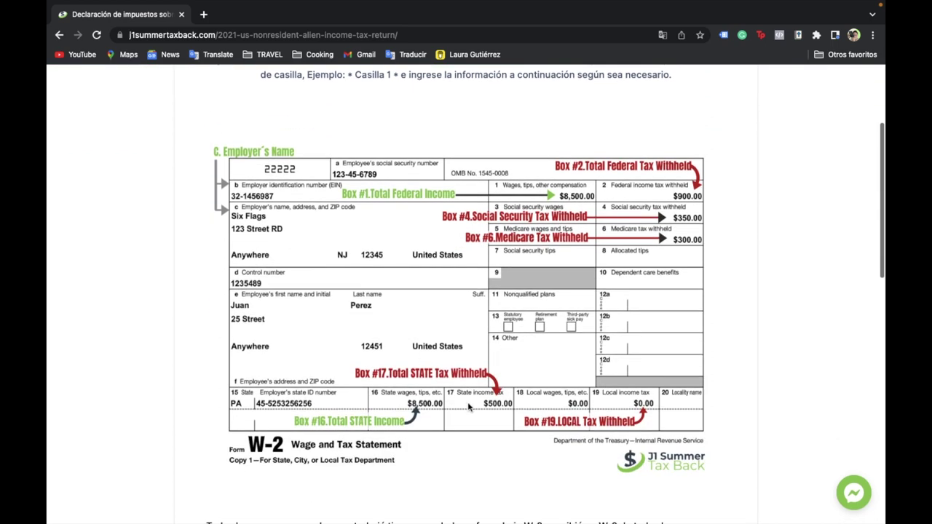
pyautogui.scroll(-2, 437, 328)
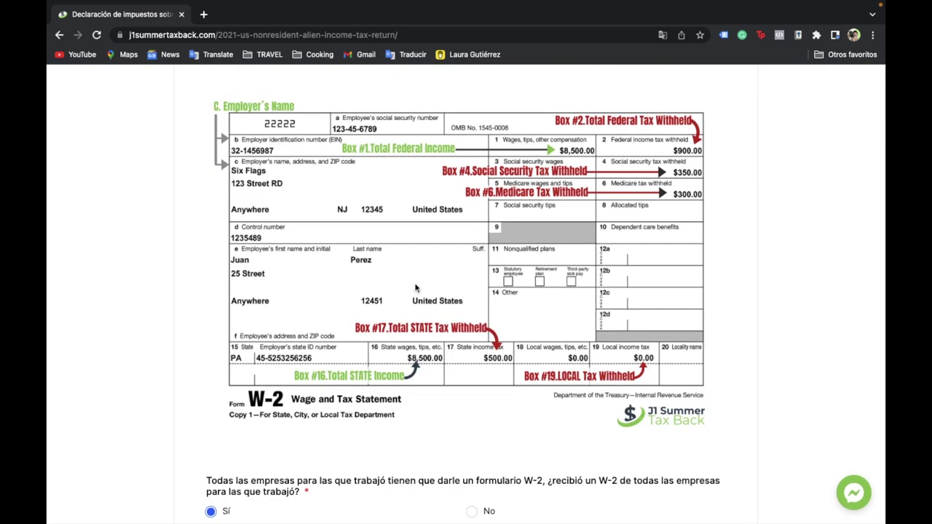
pyautogui.scroll(-10, 416, 287)
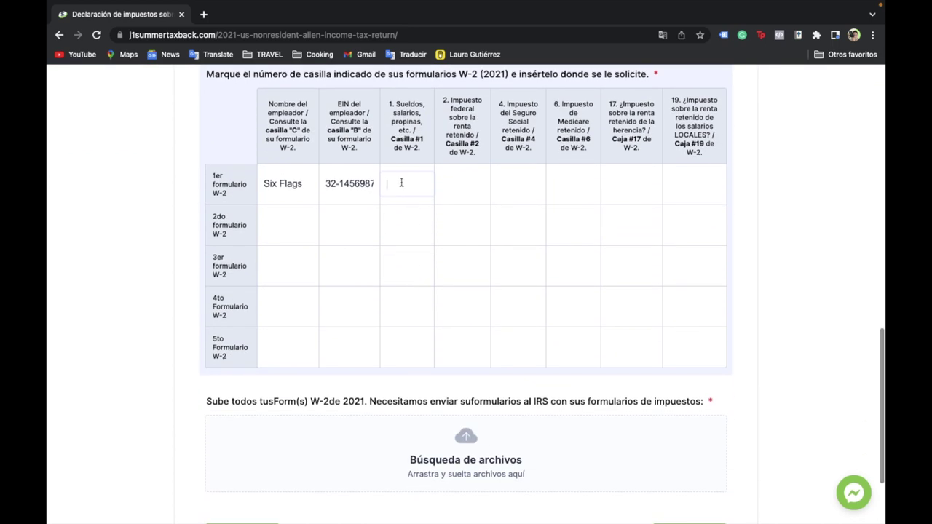
pyautogui.write('8500')
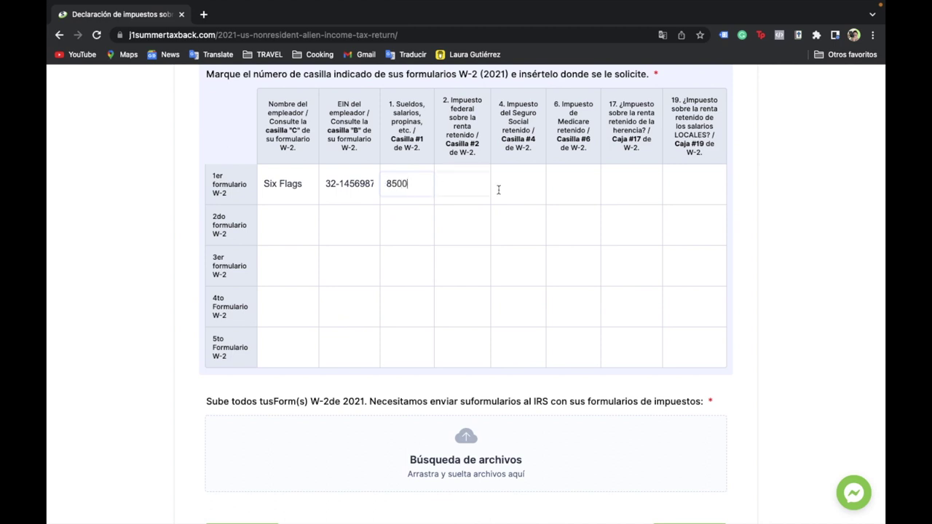
pyautogui.click(459, 193)
pyautogui.scroll(-5, 460, 193)
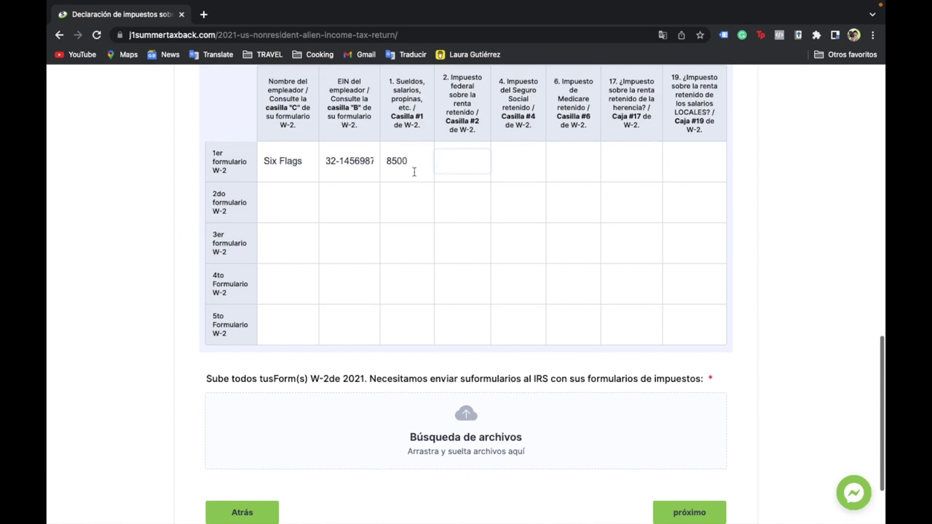
pyautogui.scroll(10, 676, 132)
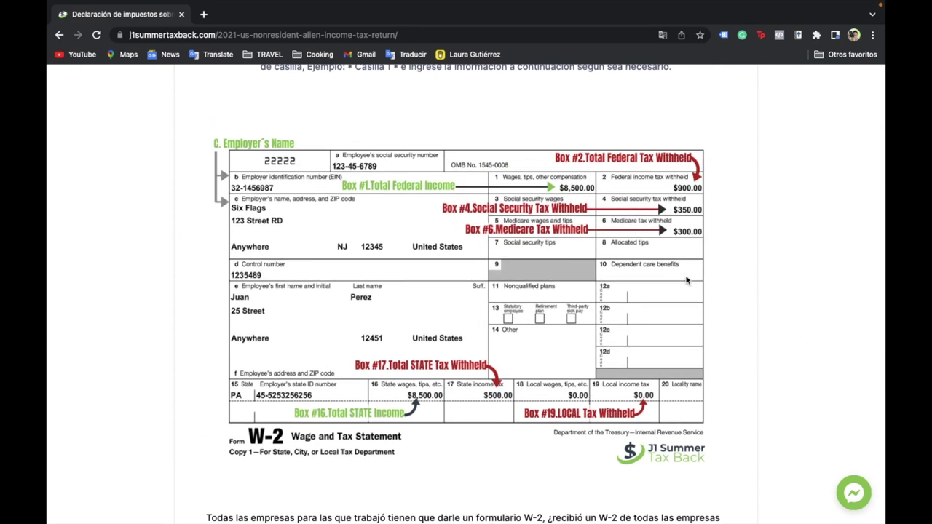
pyautogui.scroll(-5, 566, 340)
pyautogui.scroll(-6, 567, 340)
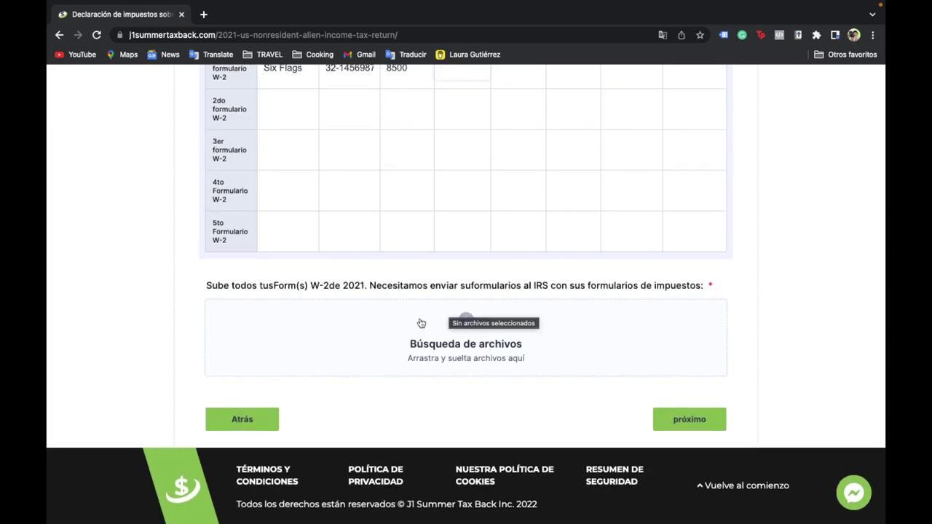
# - Upload Dear Host Family Letter.pdf as the W-2 file and continue to the refund estimate page
pyautogui.click(452, 342)
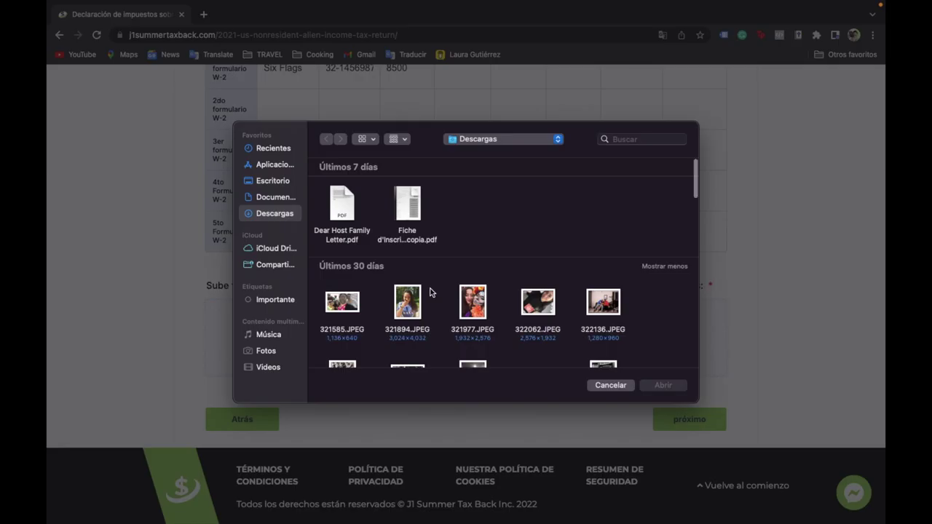
pyautogui.click(343, 208)
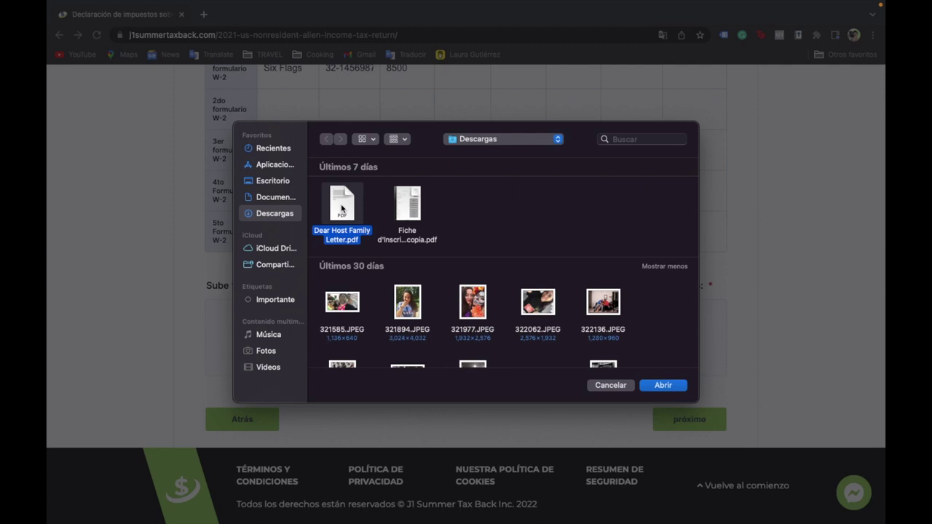
pyautogui.click(662, 386)
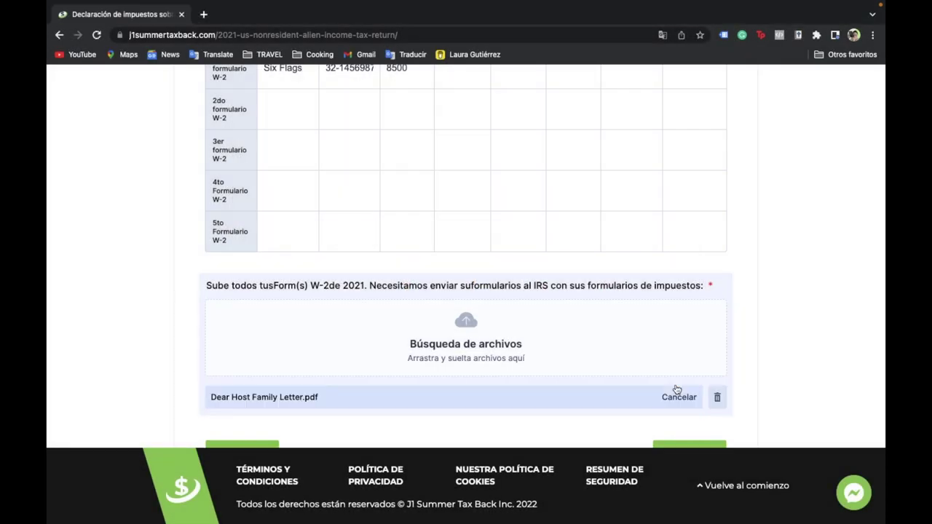
pyautogui.click(682, 454)
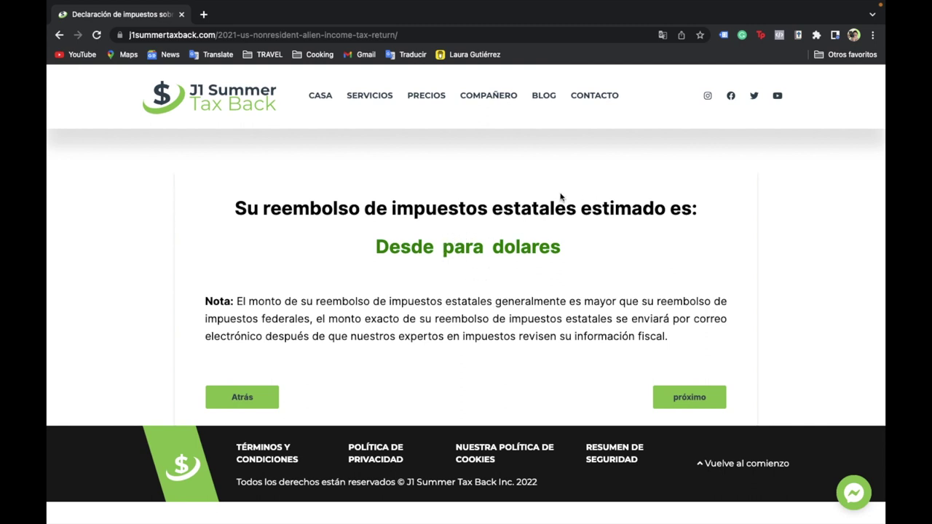
# - Review the estimated state tax refund page and continue to the US bank account step
pyautogui.moveTo(267, 209); pyautogui.dragTo(364, 211)
pyautogui.click(347, 263)
pyautogui.click(676, 397)
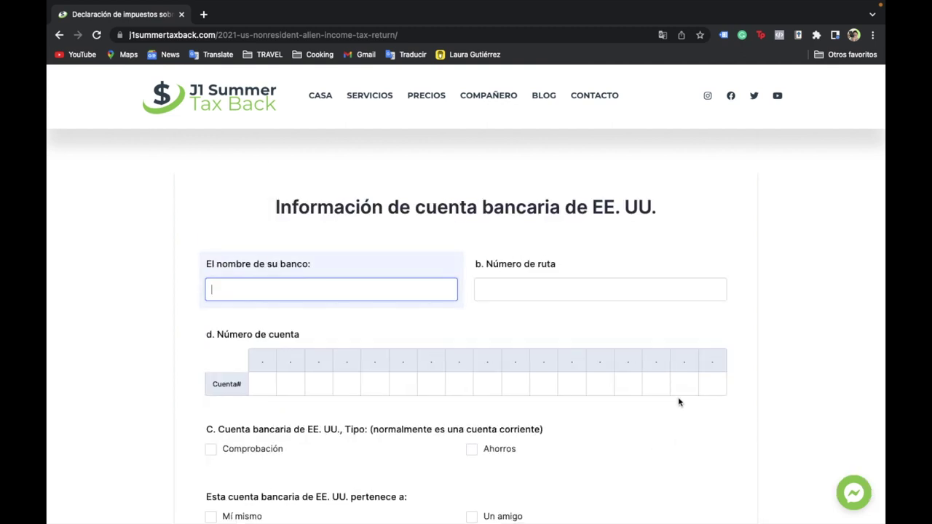
# - Enter CHASE as the bank name along with the routing and account numbers
pyautogui.scroll(-3, 436, 332)
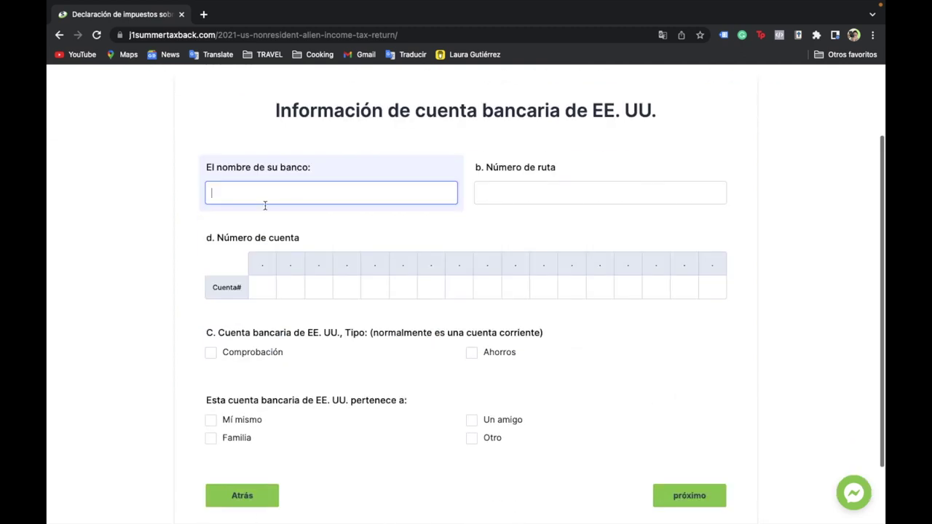
pyautogui.scroll(-1, 266, 205)
pyautogui.write('WCHASE BA')
pyautogui.press('BackSpace')
pyautogui.press('BackSpace')
pyautogui.press('BackSpace')
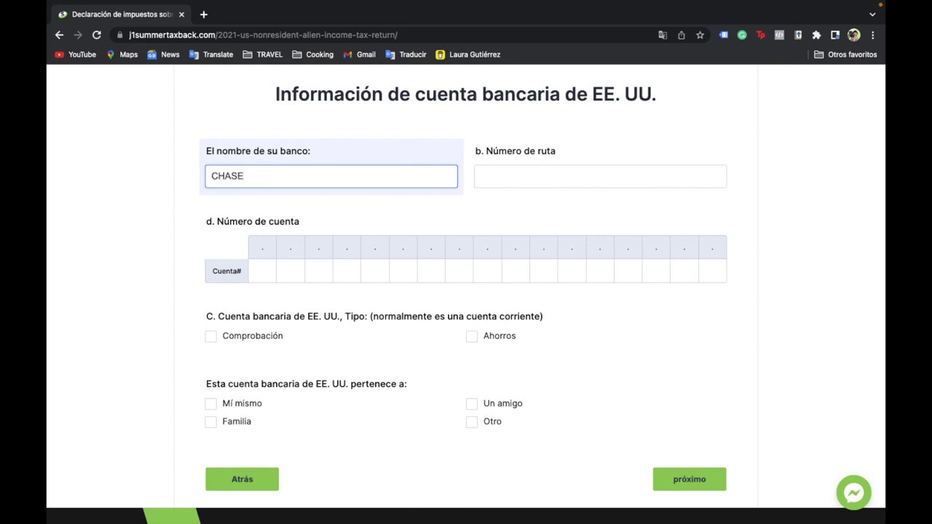
pyautogui.click(552, 178)
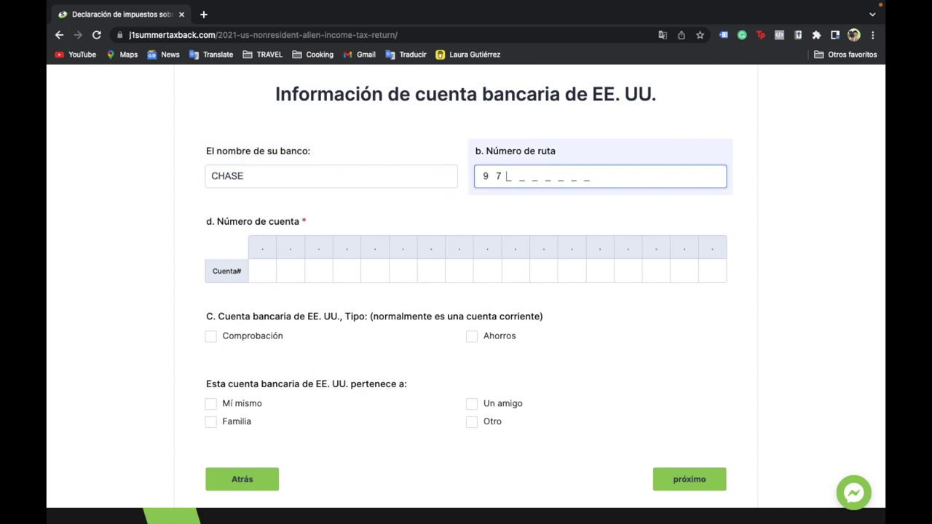
pyautogui.click(264, 274)
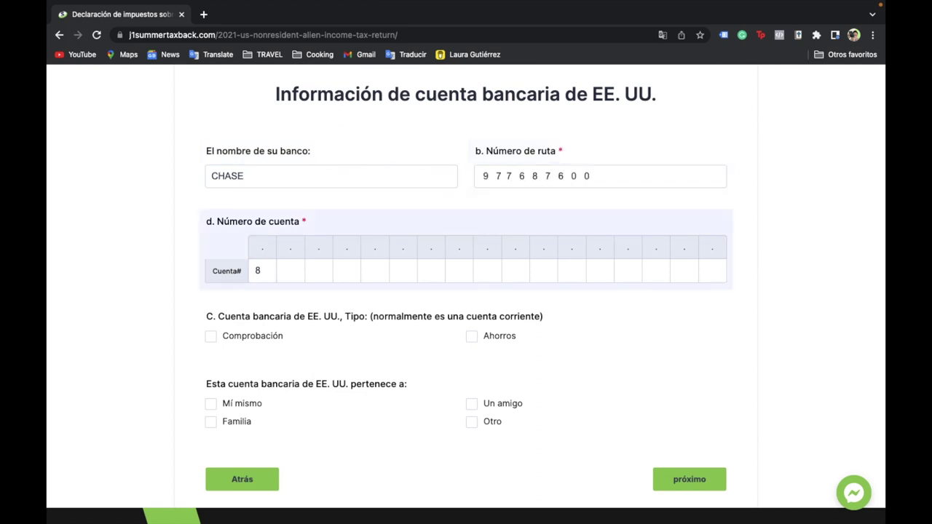
# - Mark the account as the filer's own savings account and continue to the Firma page
pyautogui.scroll(-1, 235, 271)
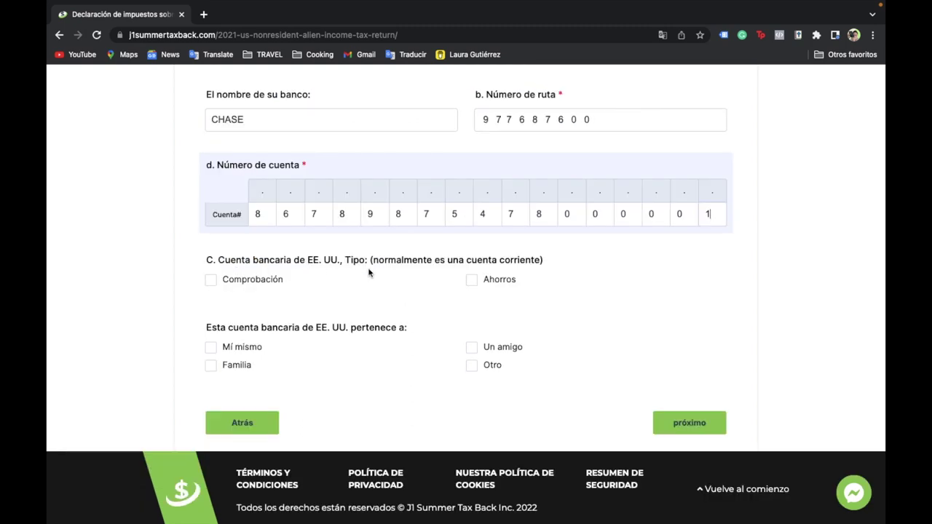
pyautogui.scroll(1, 293, 268)
pyautogui.scroll(-1, 292, 273)
pyautogui.scroll(-1, 536, 167)
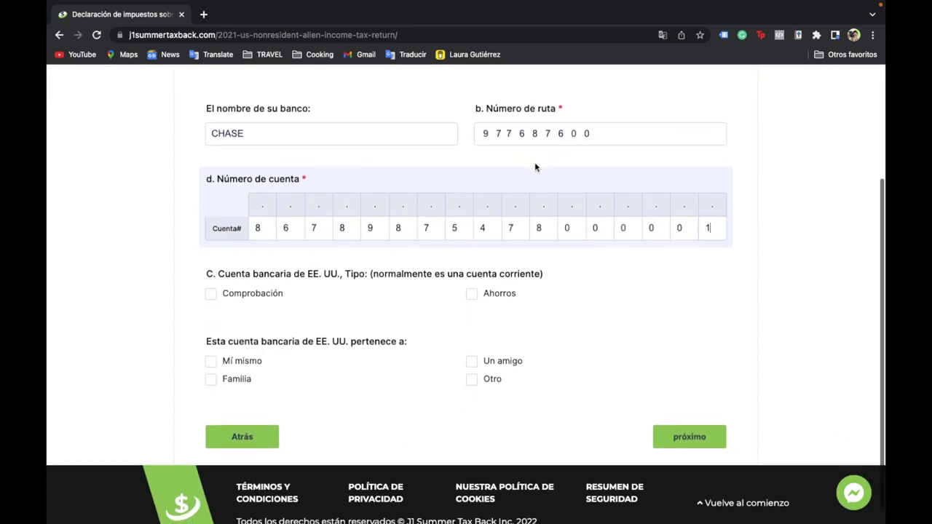
pyautogui.click(472, 294)
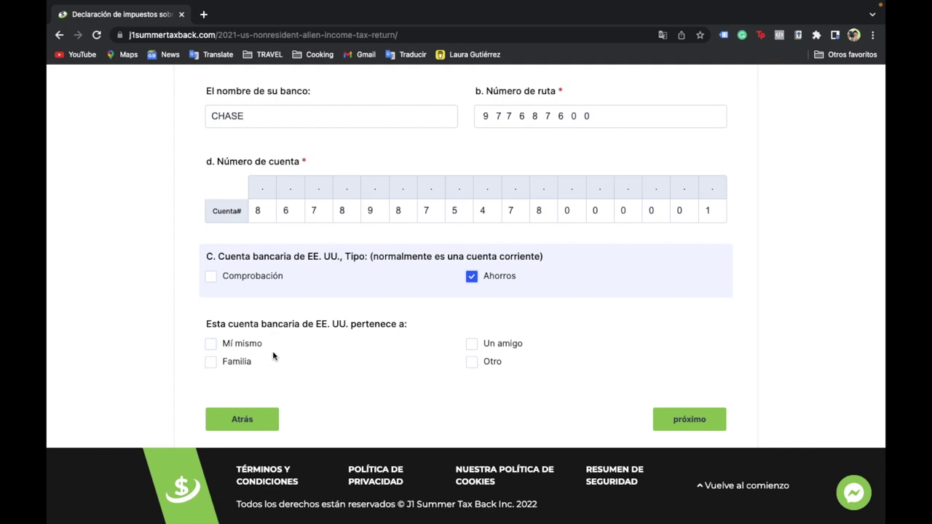
pyautogui.click(209, 346)
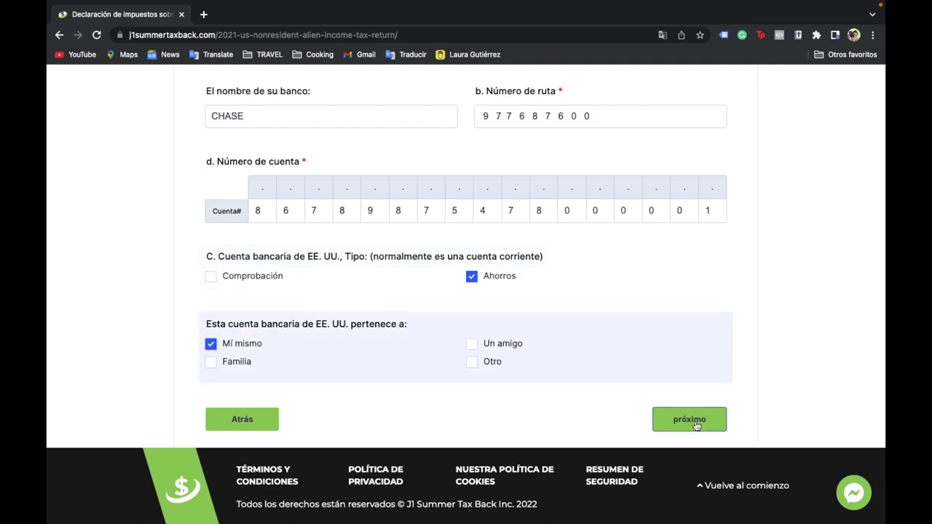
pyautogui.click(694, 424)
pyautogui.press('Tab')
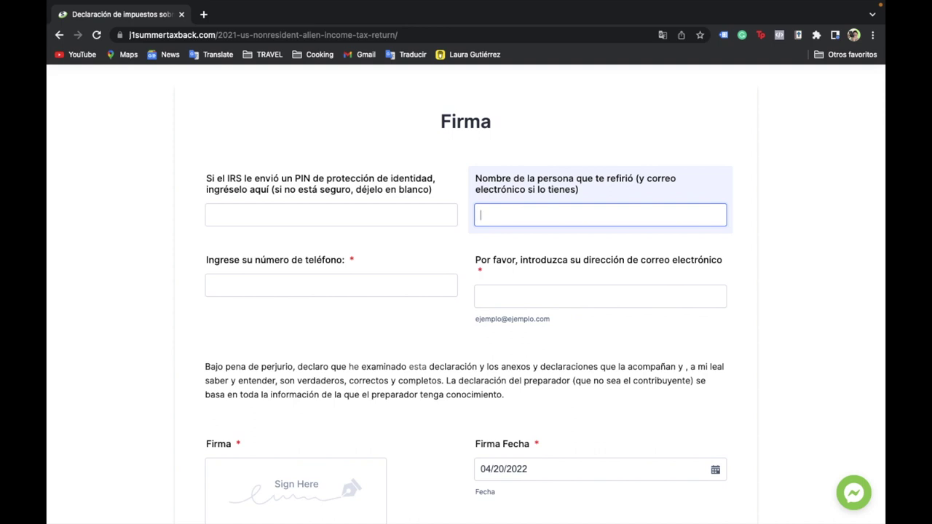
# - Fill in the referrer's name, phone number and e-mail address using autofill suggestions
pyautogui.click(533, 250)
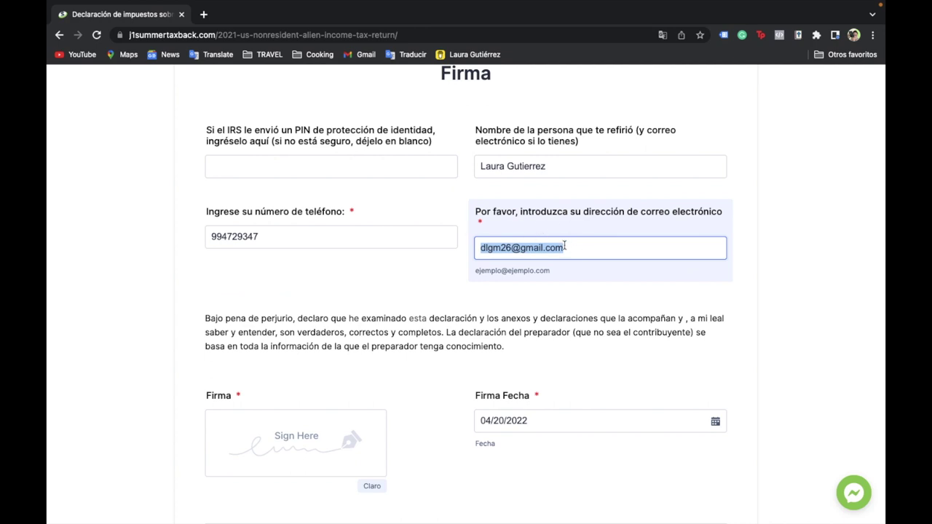
pyautogui.click(586, 249)
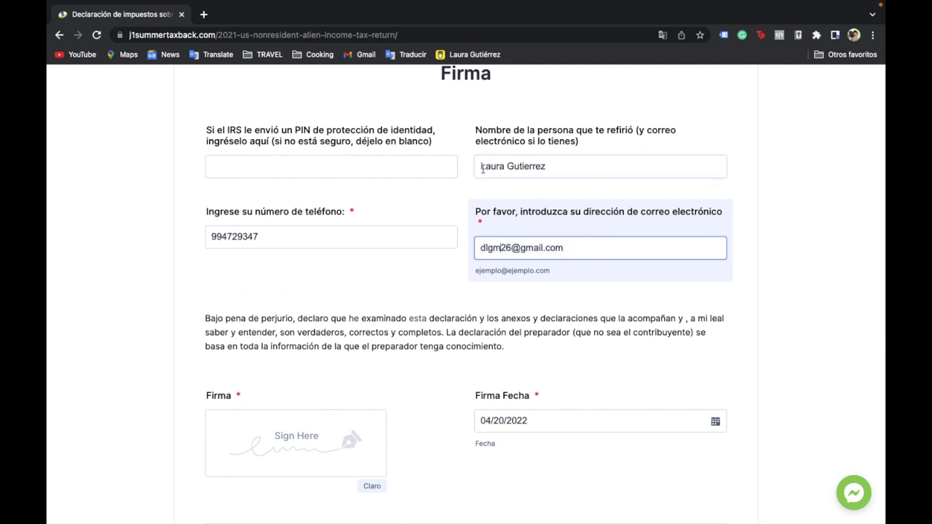
pyautogui.click(572, 167)
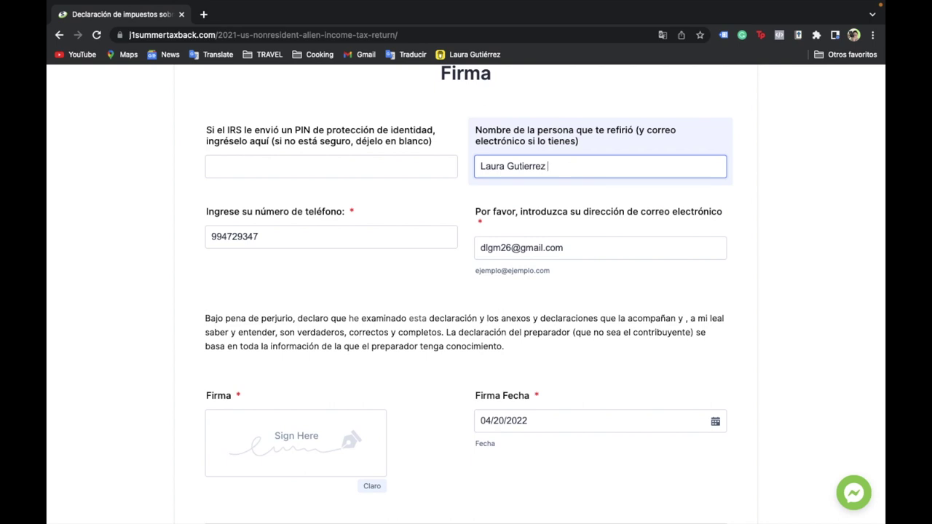
pyautogui.press('Tab')
pyautogui.click(551, 166)
pyautogui.press('Tab')
pyautogui.moveTo(213, 233); pyautogui.dragTo(292, 233)
pyautogui.moveTo(575, 248); pyautogui.dragTo(473, 251)
pyautogui.click(456, 265)
# - Draw a handwritten signature in the Firma pad and submit the signature page
pyautogui.scroll(-4, 416, 270)
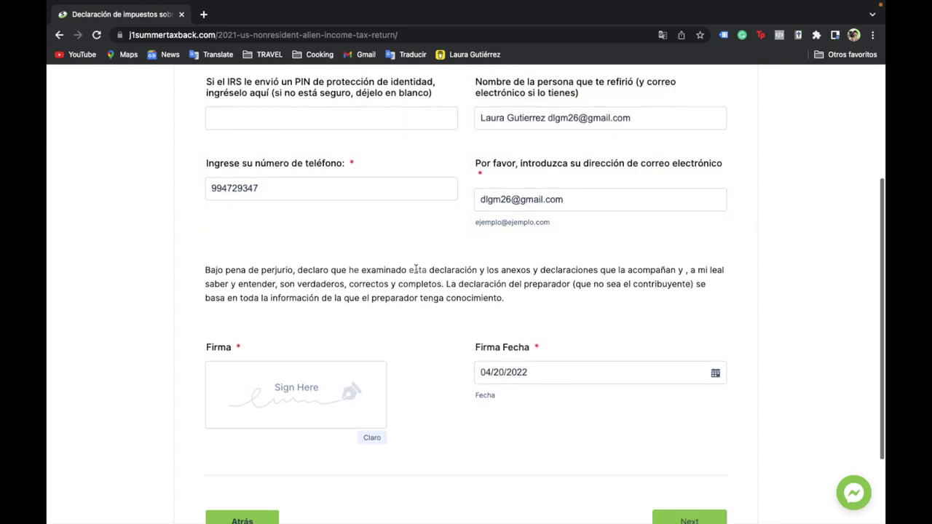
pyautogui.click(293, 298)
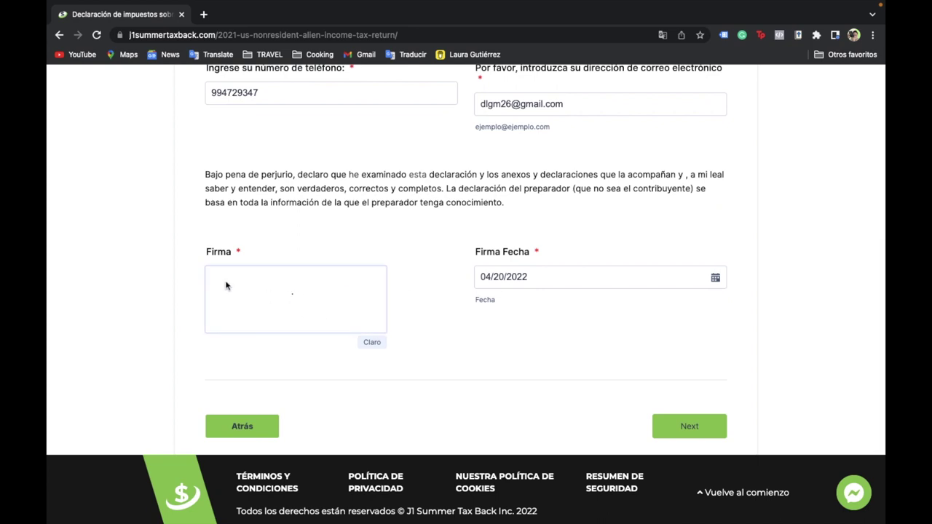
pyautogui.moveTo(238, 285)
pyautogui.mouseDown()
pyautogui.moveTo(349, 291)
pyautogui.moveTo(368, 306)
pyautogui.mouseUp()
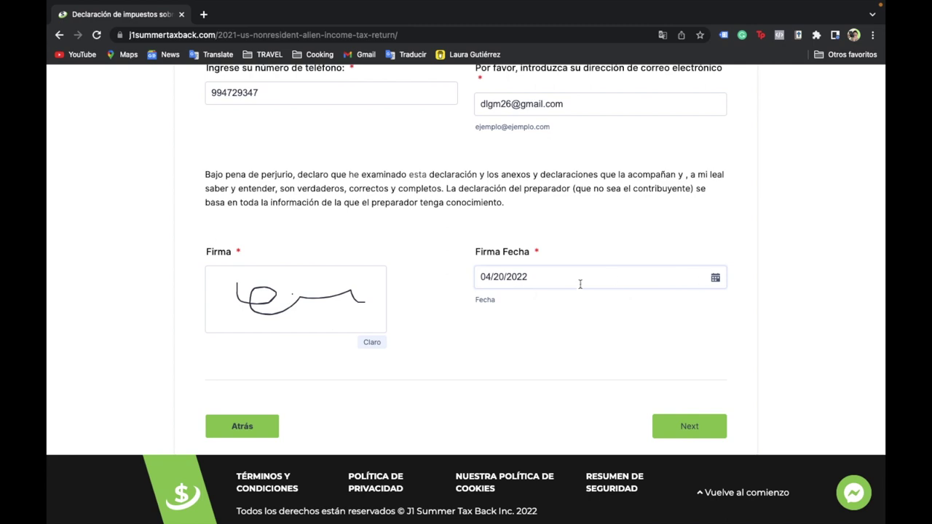
pyautogui.click(670, 430)
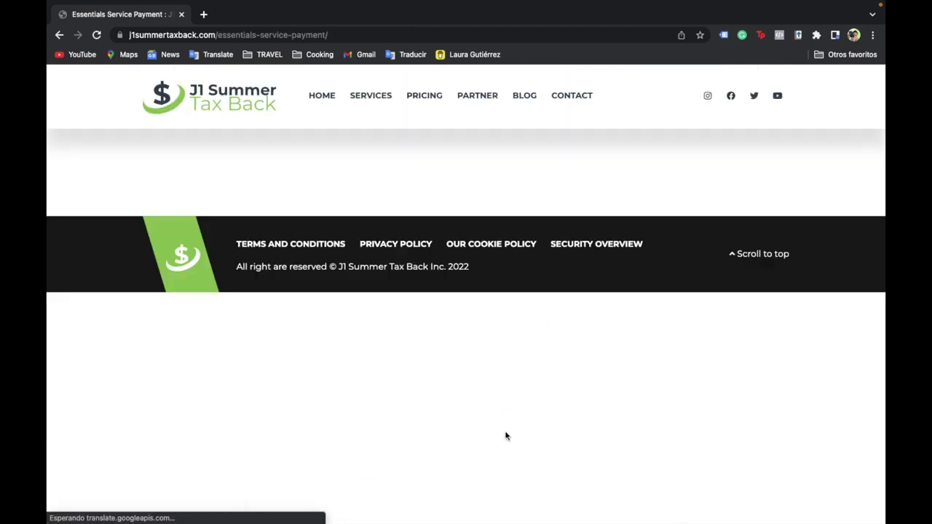
# - Scroll the Essentials Service Payment page to review the three selected services and the $80.00 total
pyautogui.scroll(-1, 467, 296)
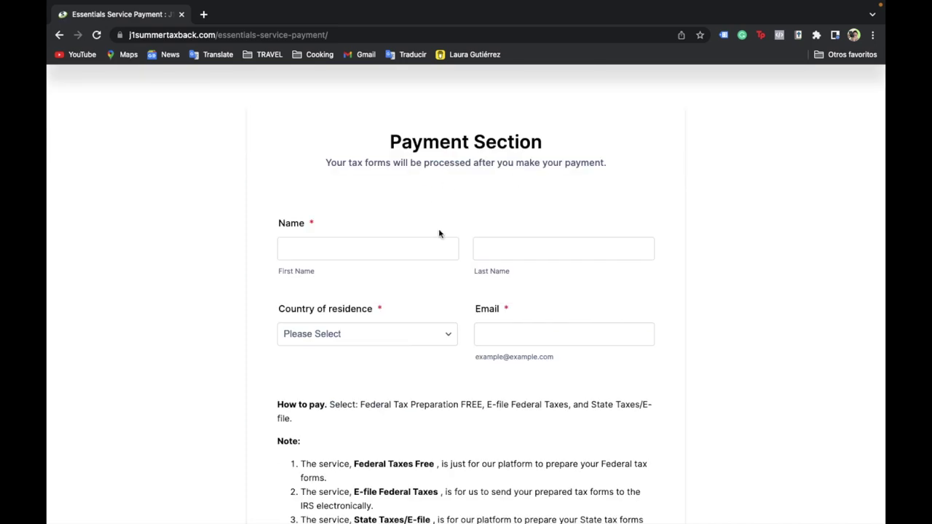
pyautogui.scroll(-10, 510, 473)
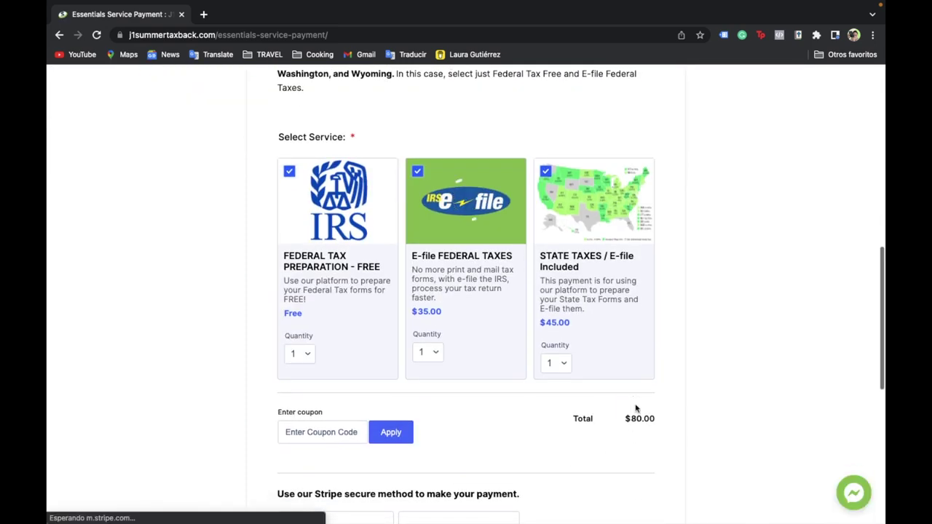
pyautogui.scroll(3, 598, 385)
pyautogui.scroll(-3, 470, 298)
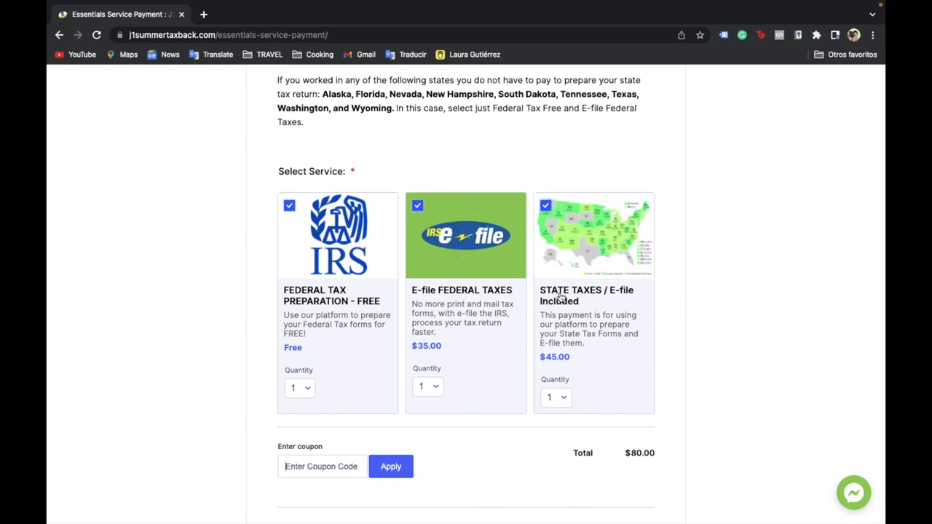
pyautogui.scroll(8, 560, 293)
pyautogui.scroll(1, 560, 293)
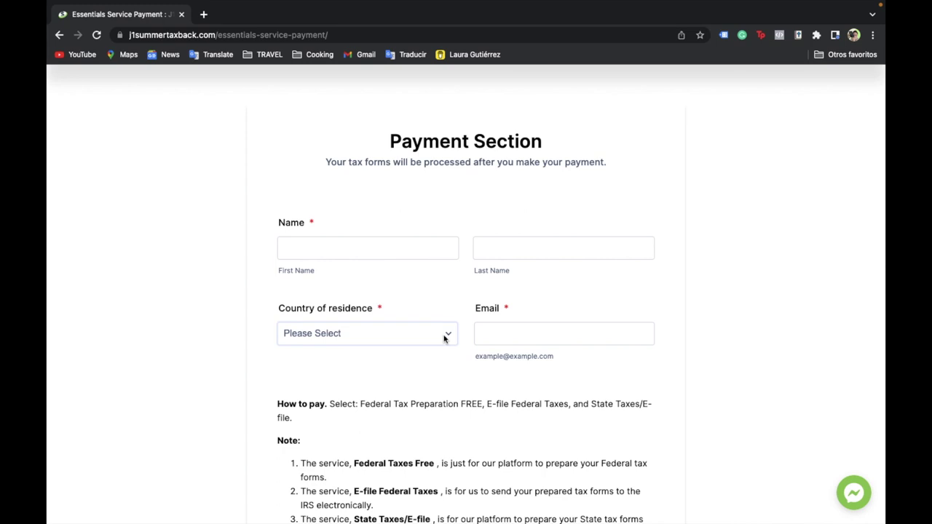
pyautogui.scroll(-5, 527, 204)
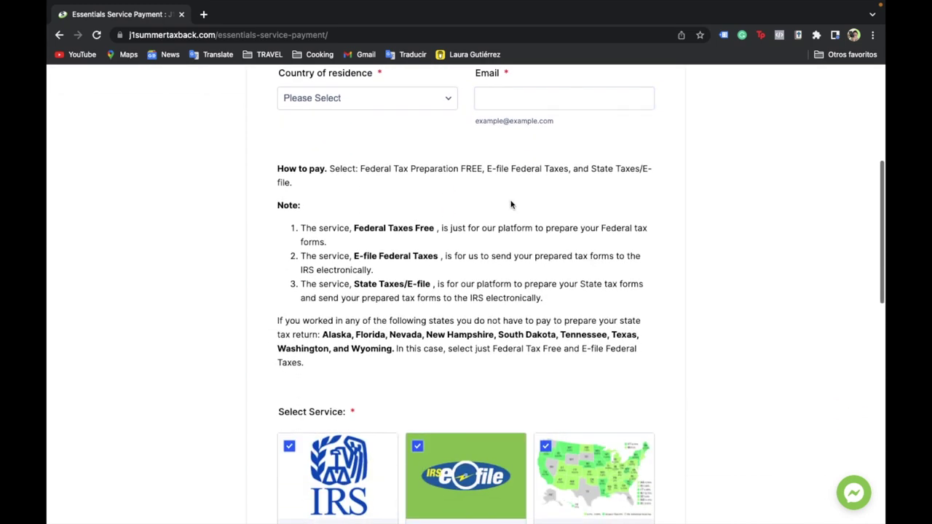
pyautogui.scroll(-1, 438, 240)
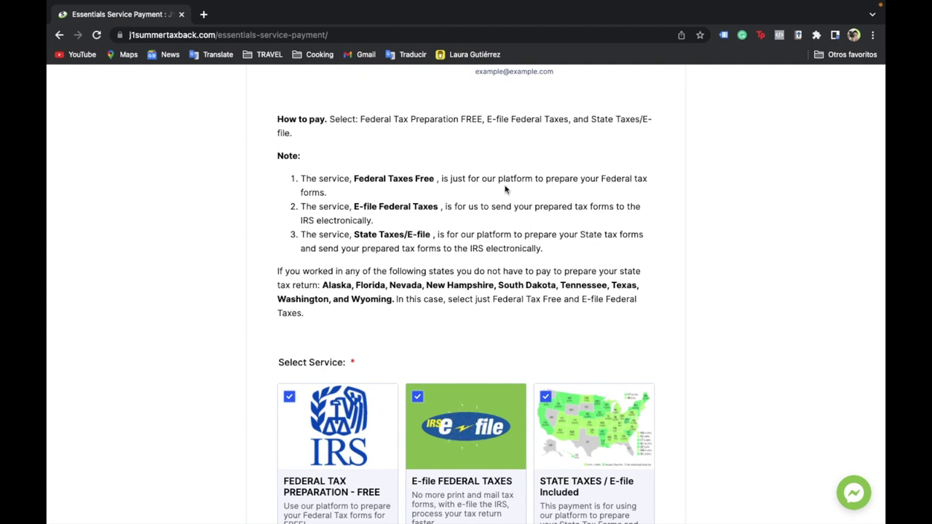
pyautogui.scroll(-1, 506, 190)
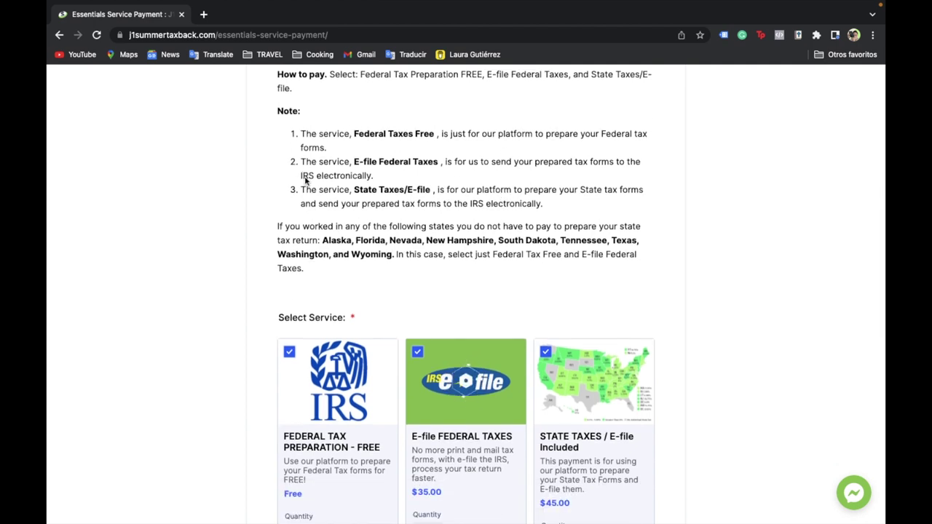
pyautogui.scroll(-1, 483, 216)
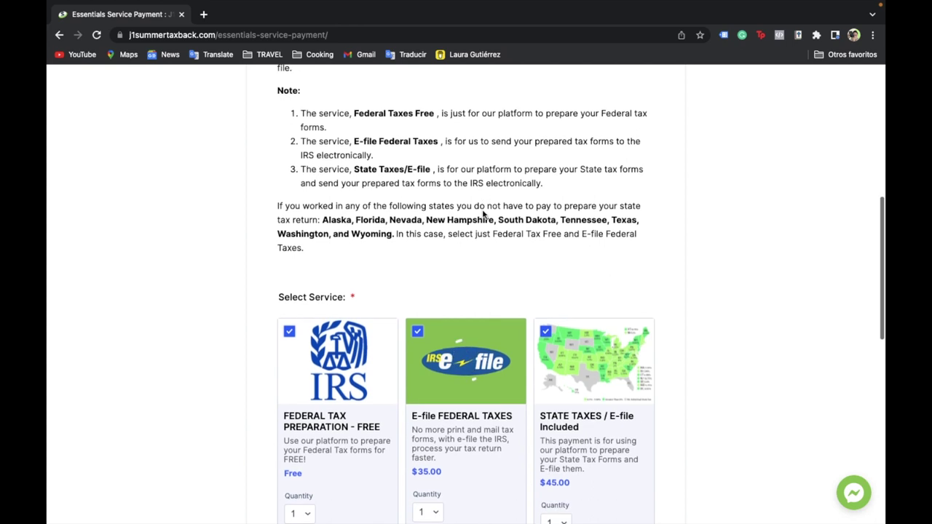
pyautogui.scroll(-2, 393, 193)
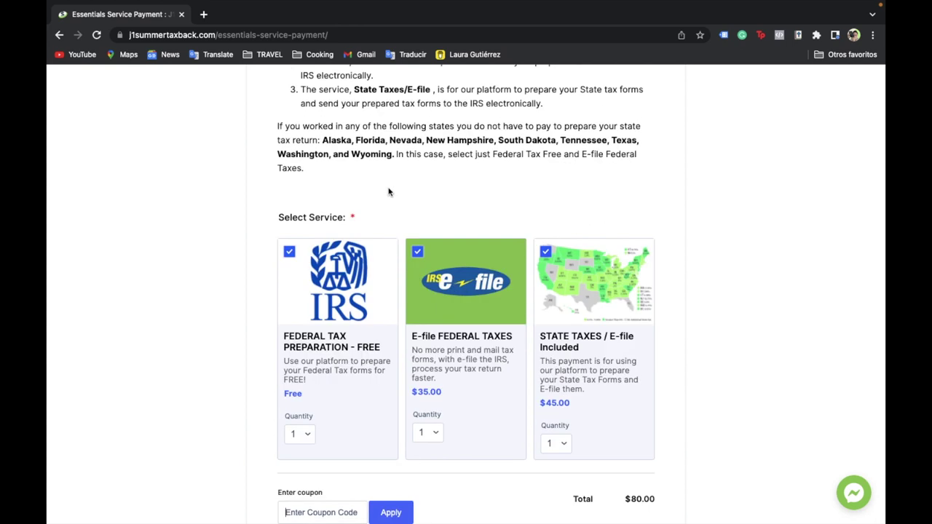
pyautogui.scroll(-5, 389, 193)
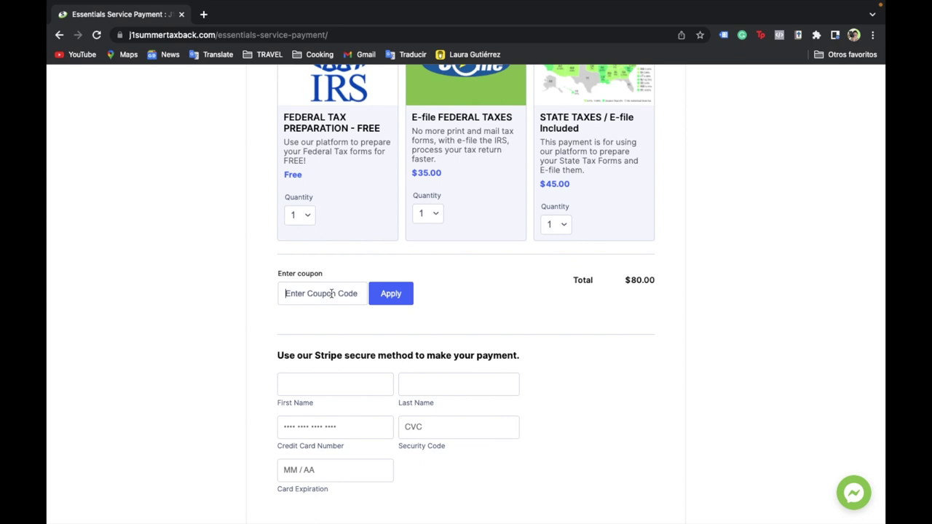
pyautogui.scroll(-1, 331, 293)
pyautogui.write('CAMPGIRL')
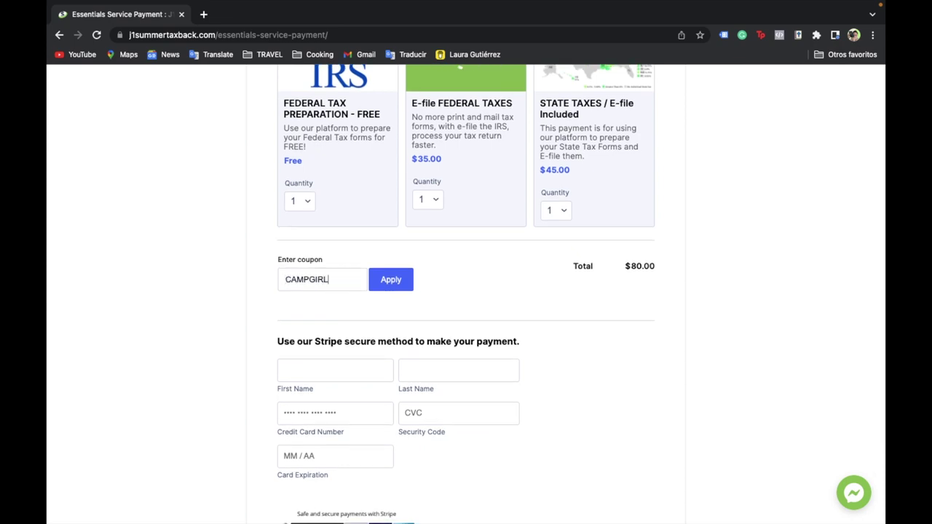
pyautogui.click(391, 280)
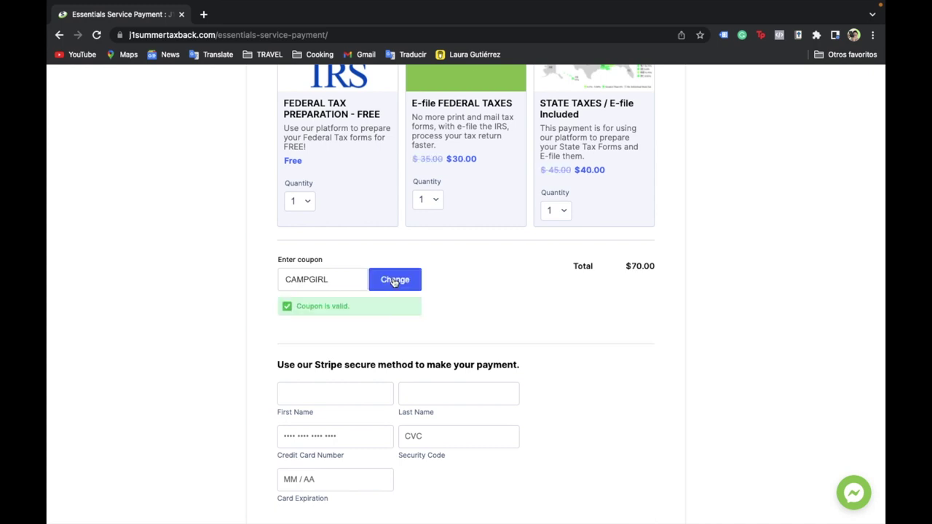
pyautogui.scroll(-1, 554, 313)
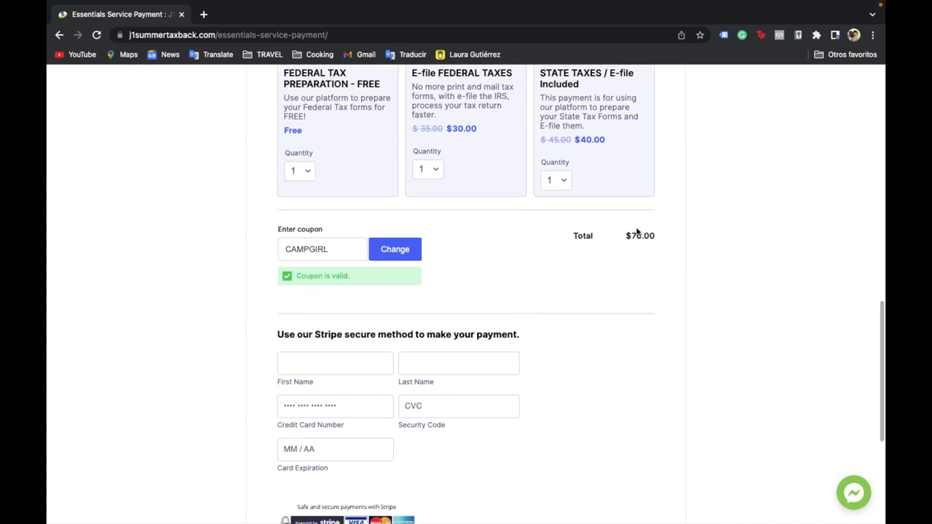
pyautogui.scroll(-3, 612, 324)
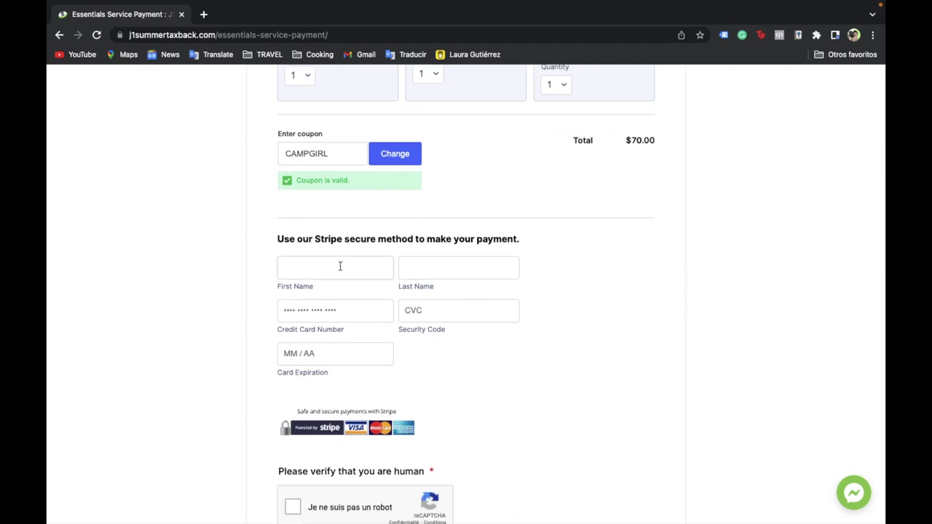
pyautogui.scroll(2, 611, 142)
pyautogui.scroll(-2, 648, 194)
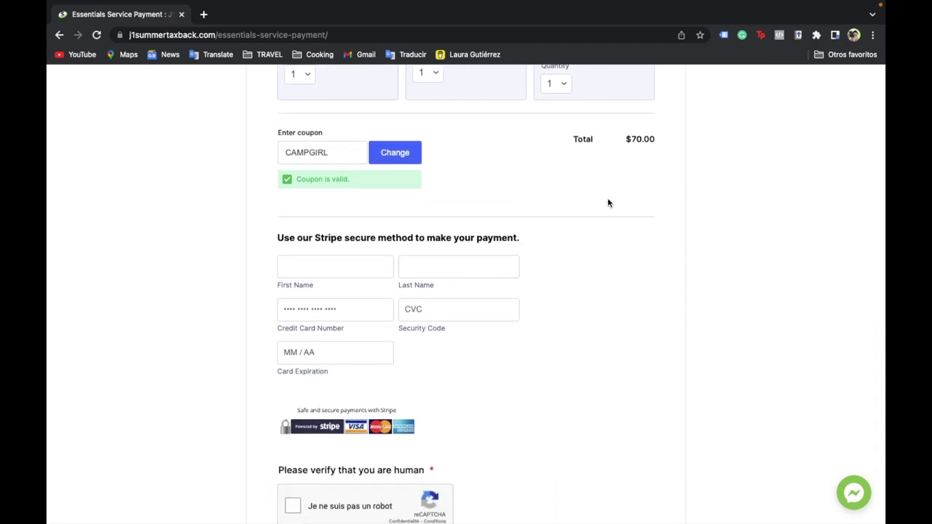
pyautogui.scroll(1, 609, 202)
pyautogui.scroll(4, 437, 168)
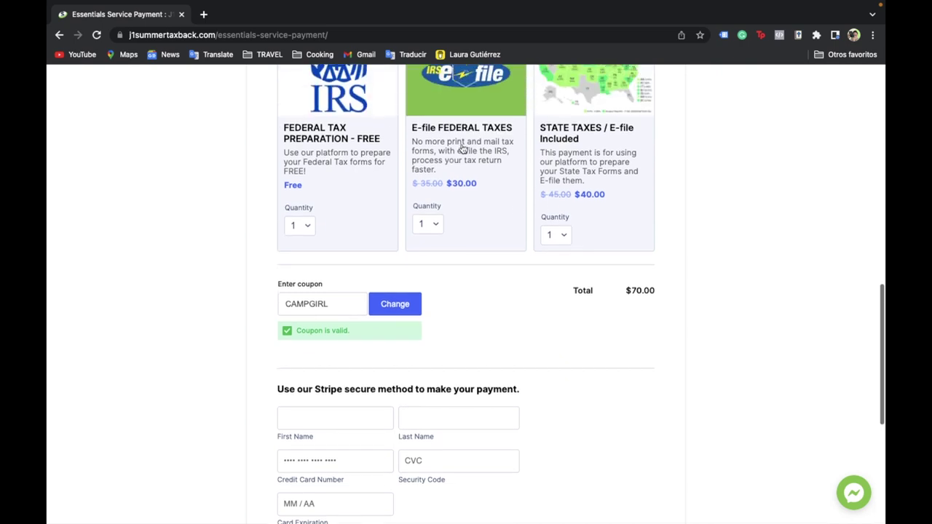
pyautogui.scroll(-4, 510, 341)
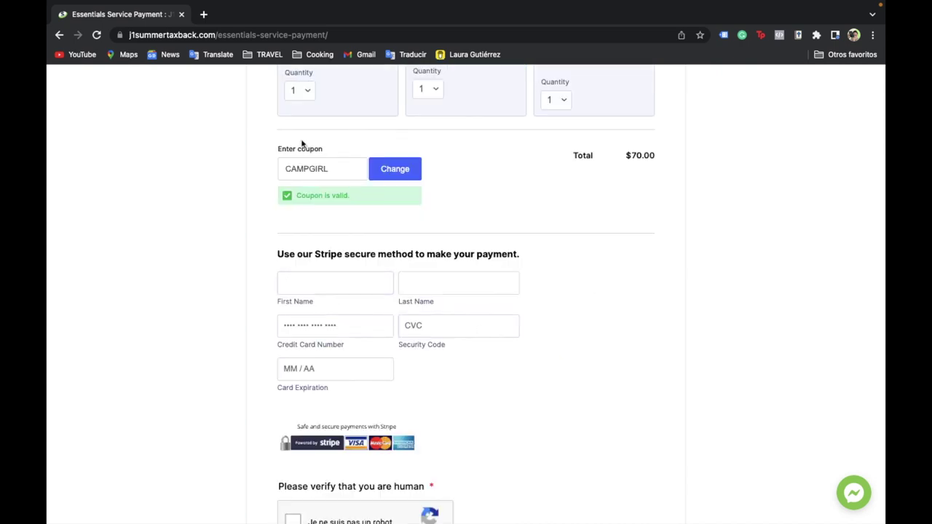
pyautogui.moveTo(284, 178); pyautogui.dragTo(402, 195)
pyautogui.click(549, 280)
pyautogui.scroll(-3, 549, 283)
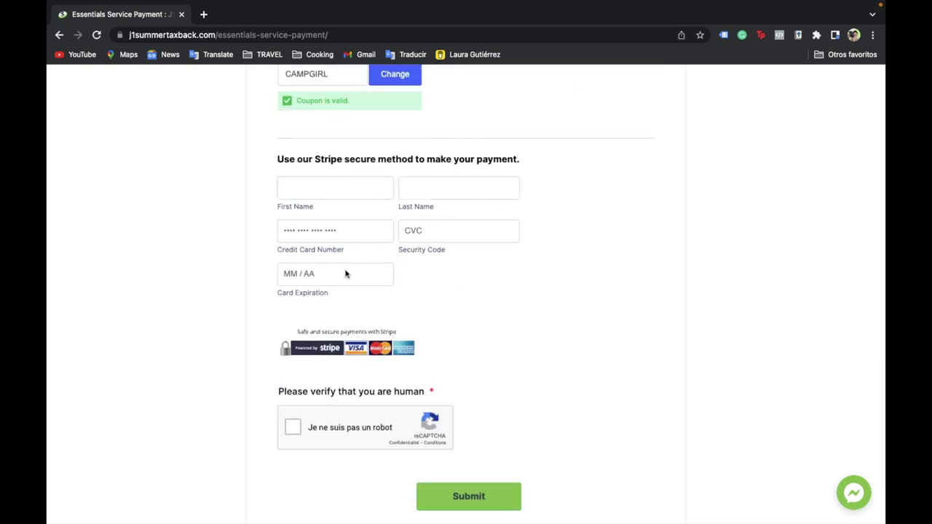
pyautogui.scroll(-3, 470, 356)
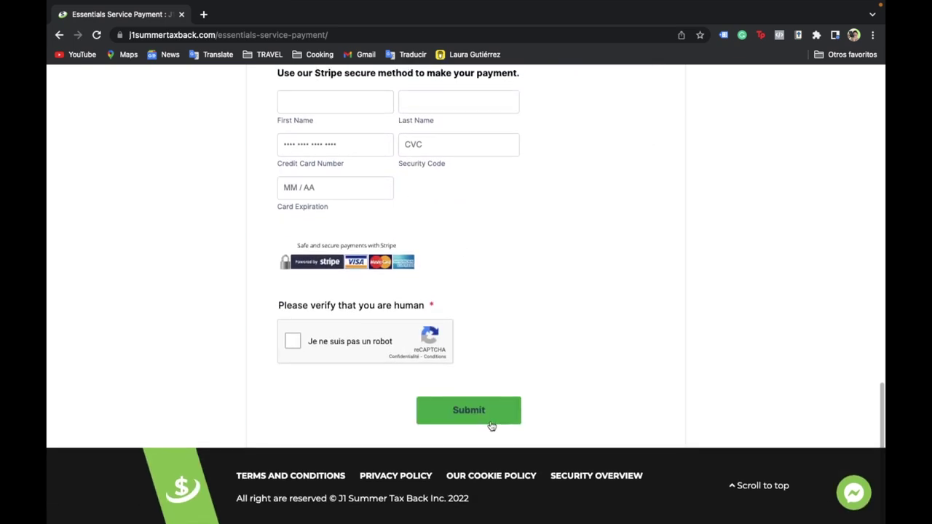
pyautogui.scroll(10, 599, 318)
pyautogui.scroll(-2, 599, 311)
pyautogui.scroll(3, 600, 308)
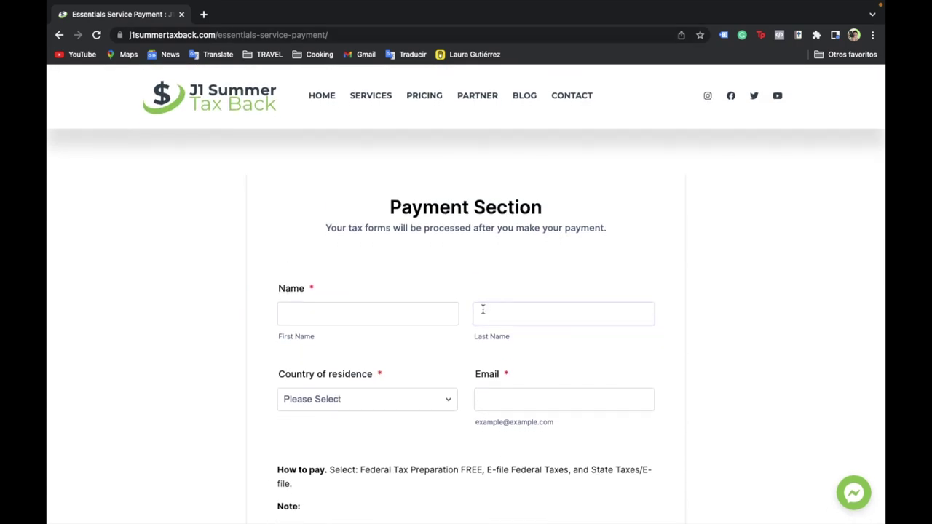
pyautogui.scroll(-5, 483, 310)
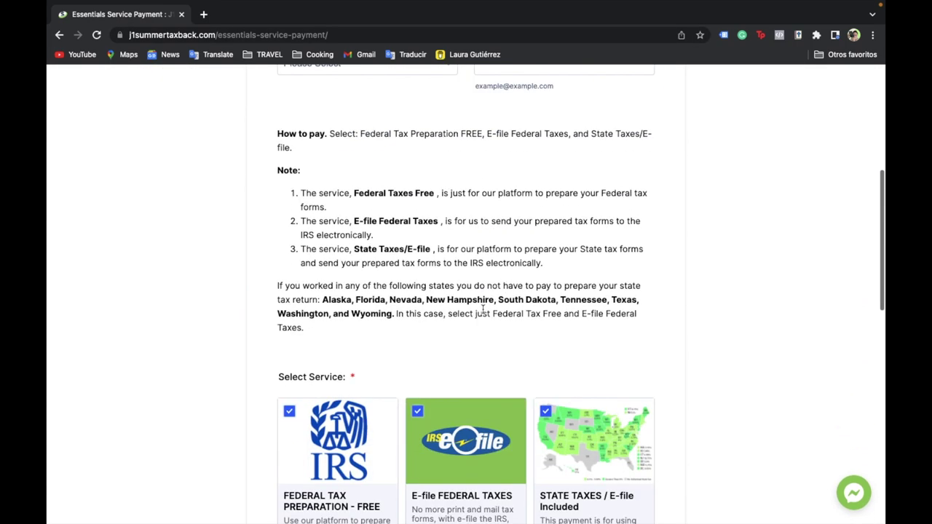
pyautogui.scroll(-1, 484, 300)
pyautogui.scroll(6, 614, 321)
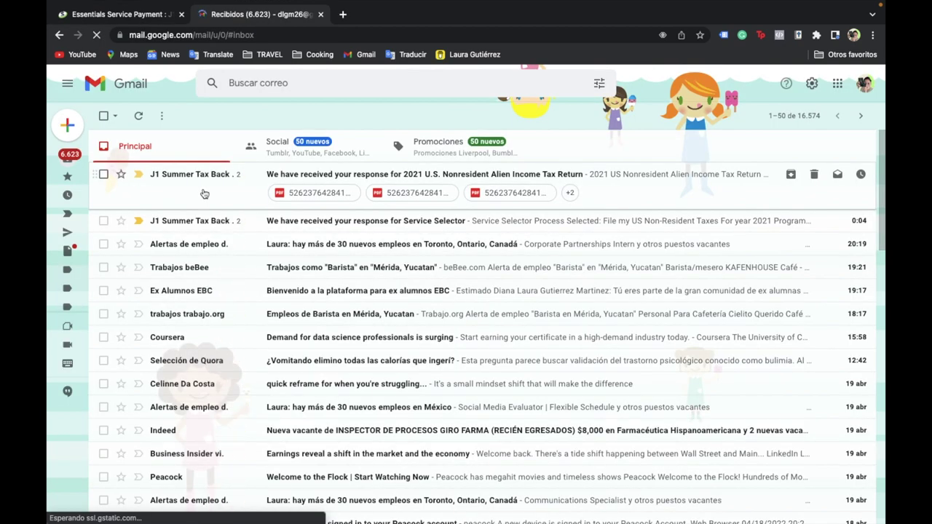
# - Open the J1 Summer Tax Back confirmation email and scroll down to its attachments
pyautogui.click(205, 193)
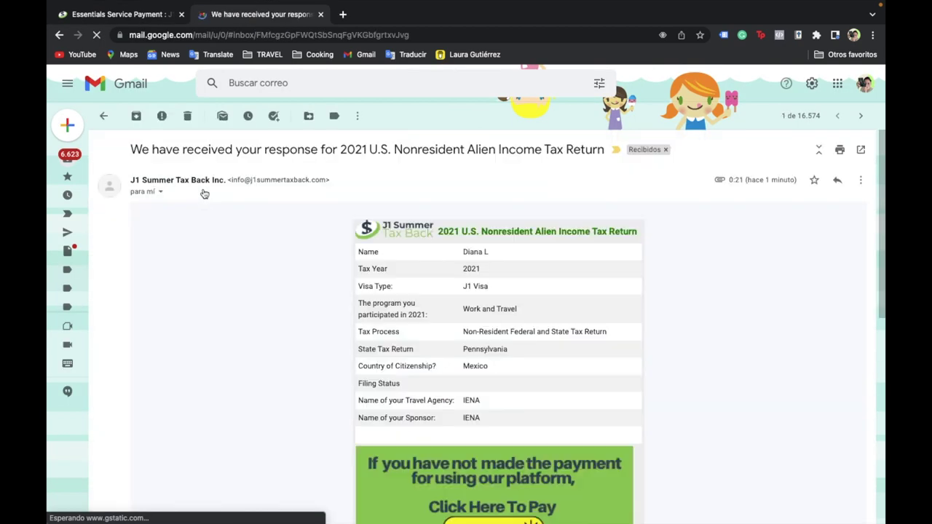
pyautogui.scroll(-2, 701, 466)
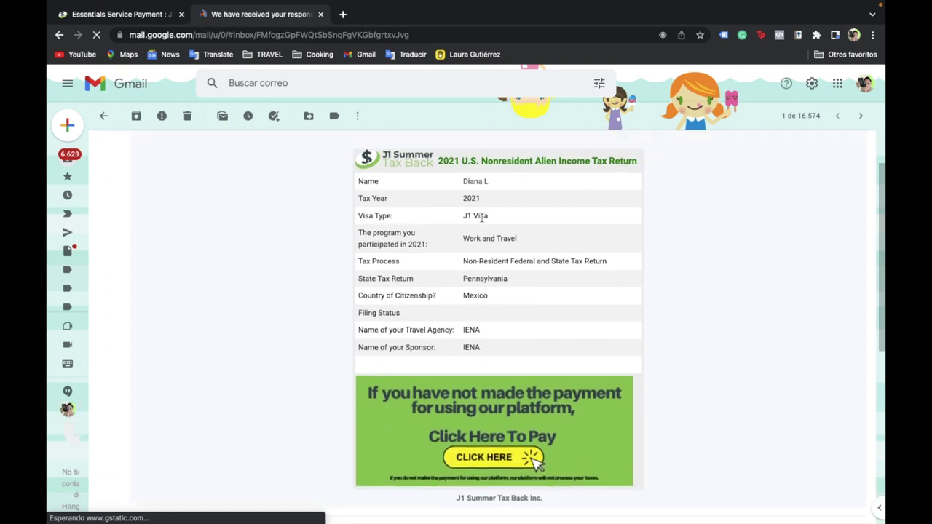
pyautogui.scroll(-5, 480, 246)
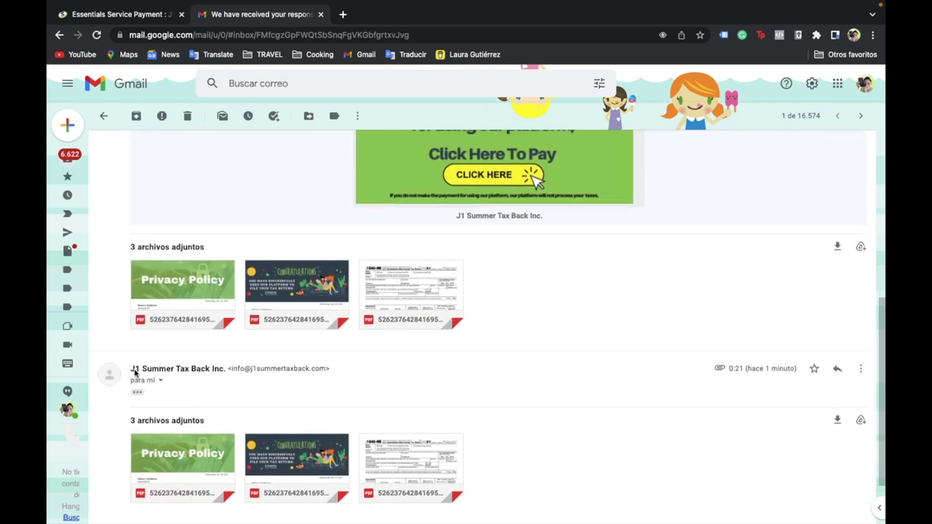
# - Read through the Privacy Policy PDF preview, then view the congratulations letter attachment
pyautogui.moveTo(155, 330)
pyautogui.scroll(1, 175, 333)
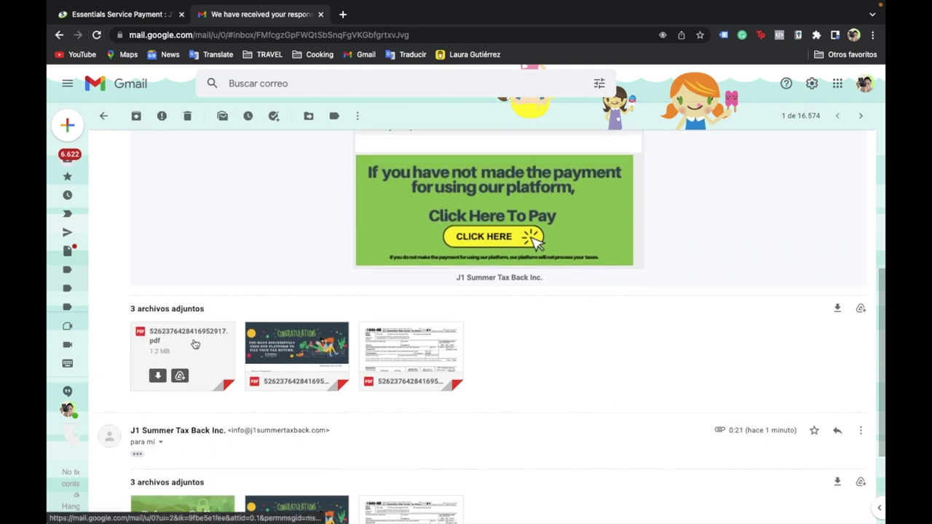
pyautogui.click(194, 344)
pyautogui.scroll(-1, 455, 413)
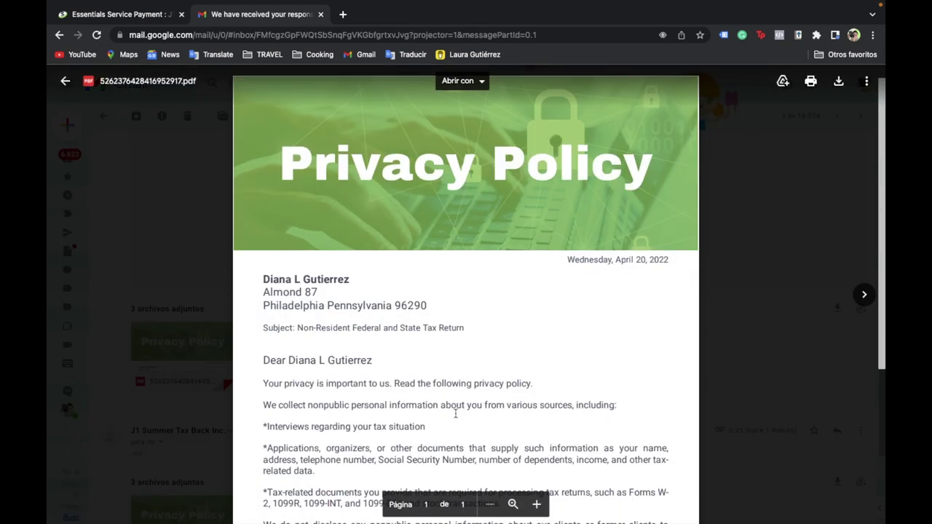
pyautogui.scroll(-2, 537, 270)
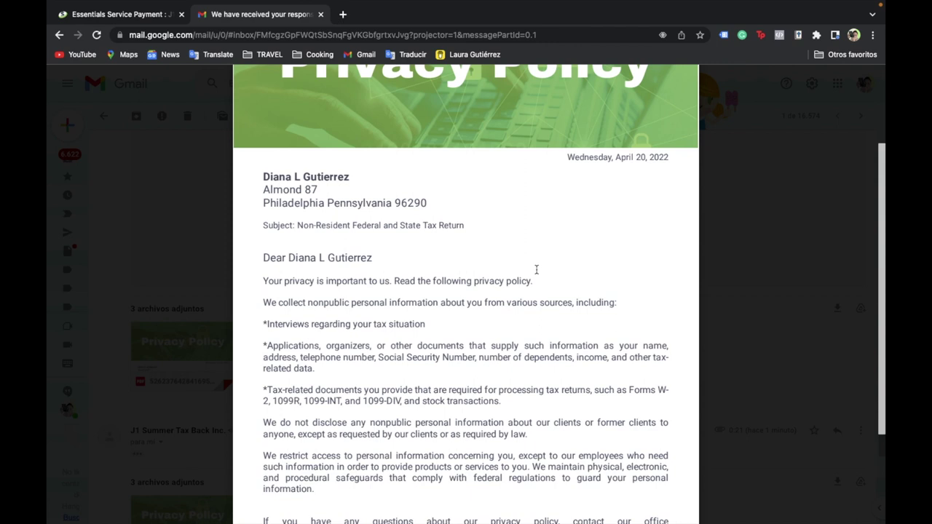
pyautogui.scroll(-3, 537, 270)
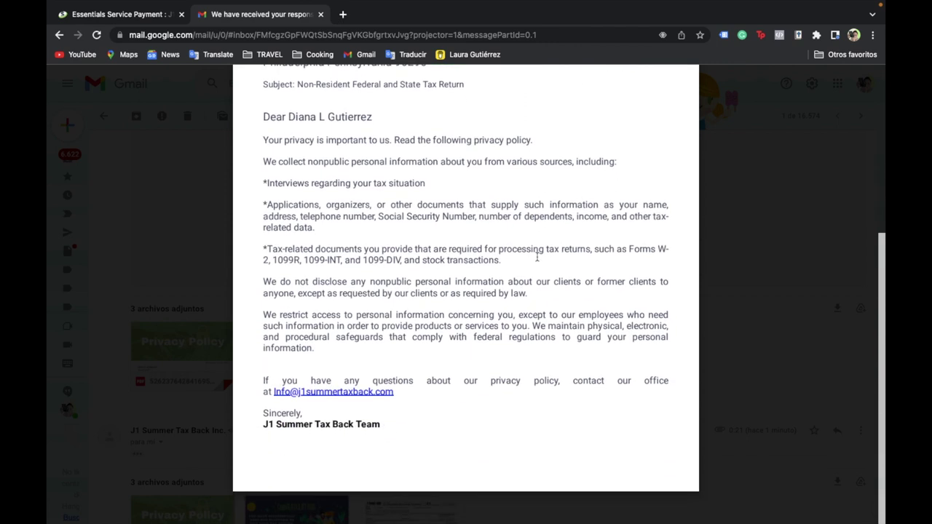
pyautogui.scroll(1, 537, 256)
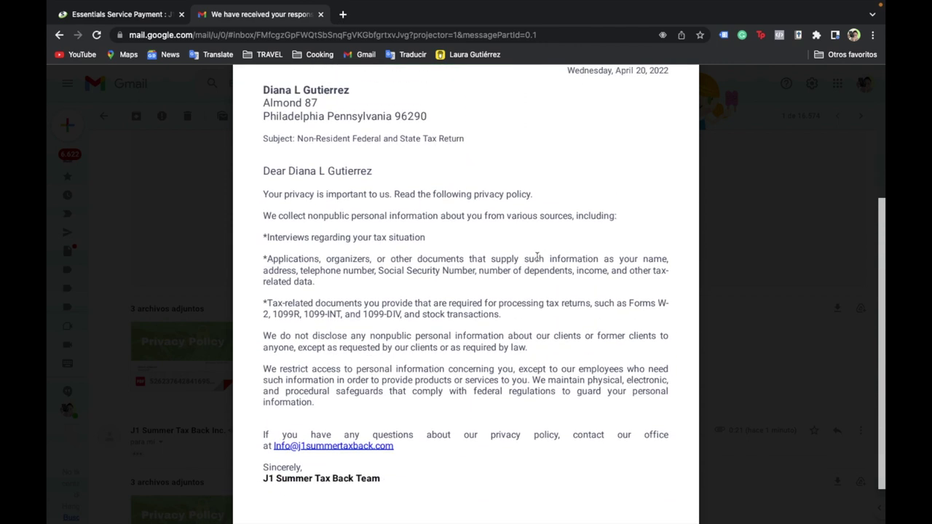
pyautogui.press('Escape')
pyautogui.click(302, 345)
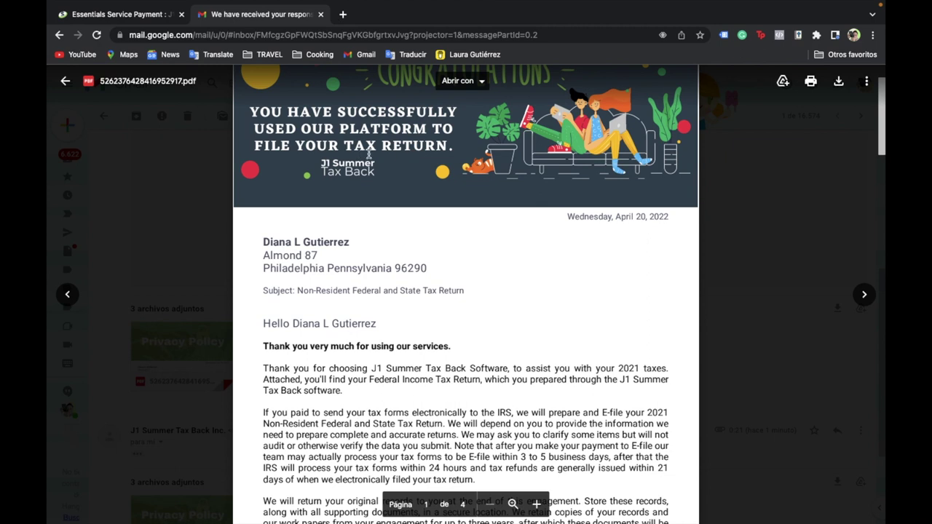
pyautogui.scroll(-10, 369, 154)
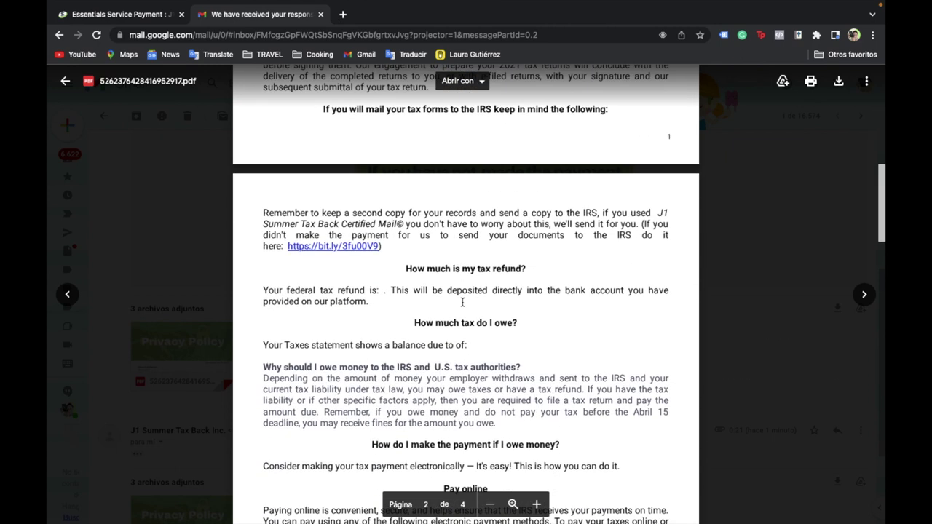
pyautogui.scroll(-3, 462, 303)
pyautogui.moveTo(408, 193); pyautogui.dragTo(534, 197)
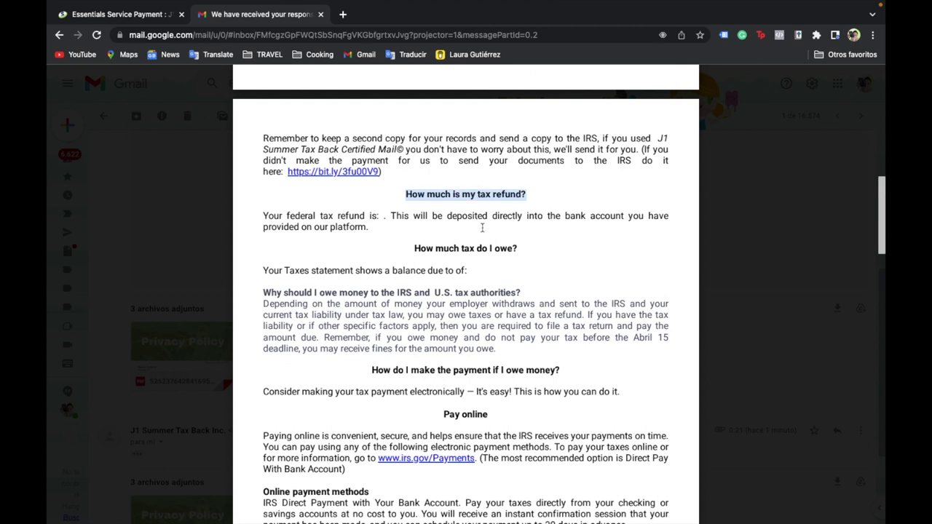
pyautogui.scroll(-1, 449, 228)
pyautogui.click(369, 204)
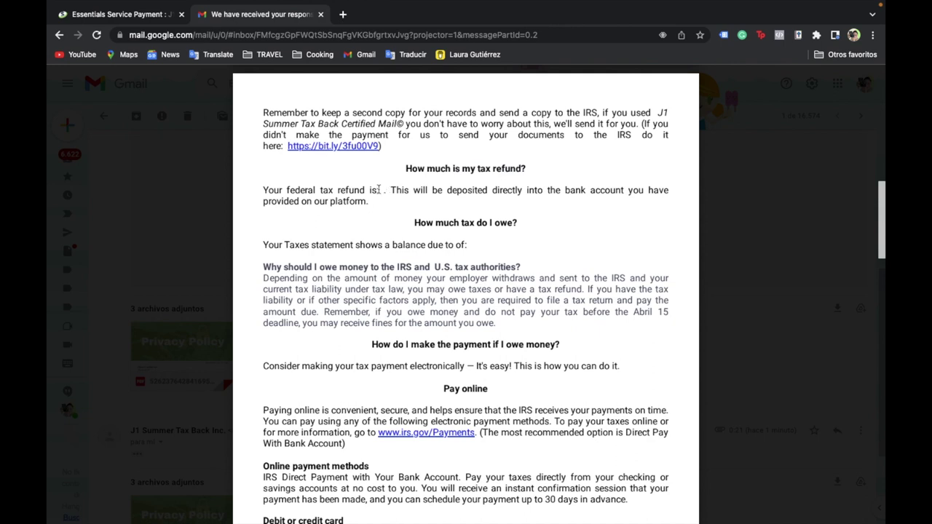
pyautogui.scroll(-3, 385, 193)
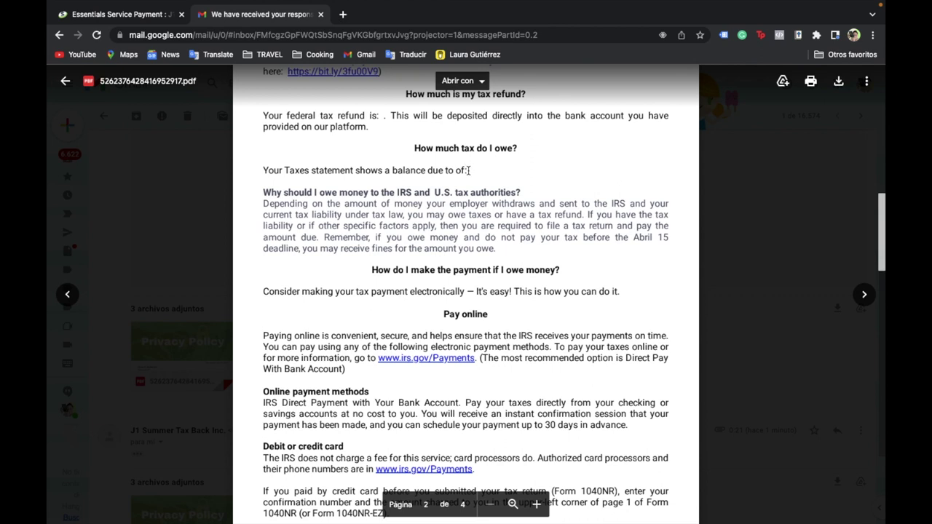
pyautogui.scroll(-3, 536, 170)
pyautogui.moveTo(264, 105); pyautogui.dragTo(514, 141)
pyautogui.click(522, 155)
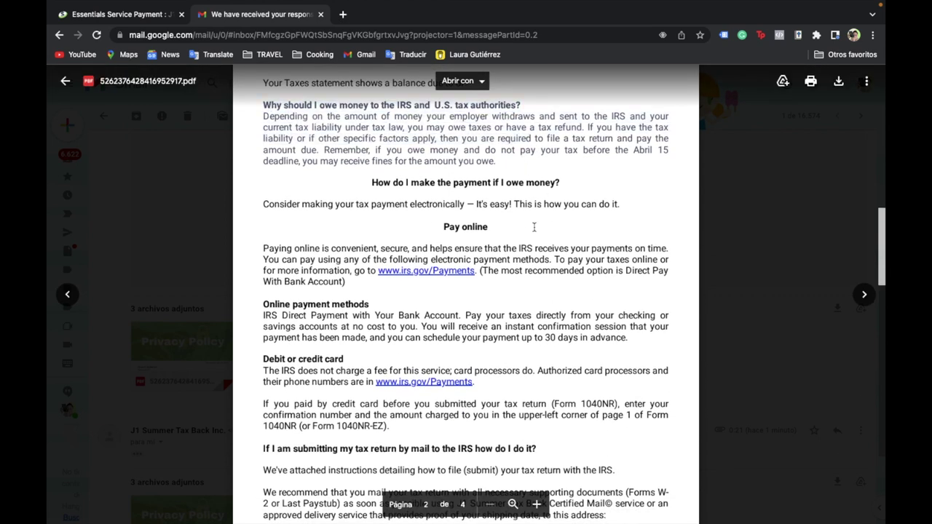
pyautogui.scroll(-1, 534, 228)
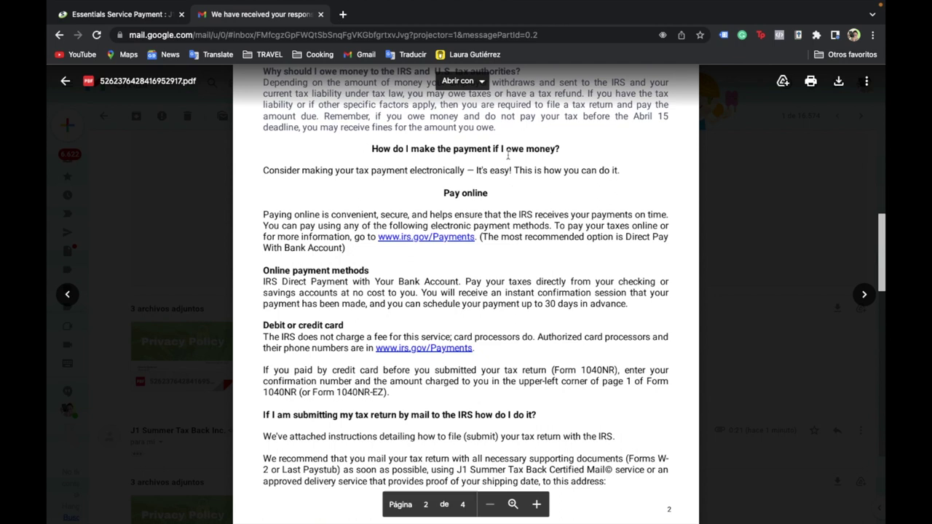